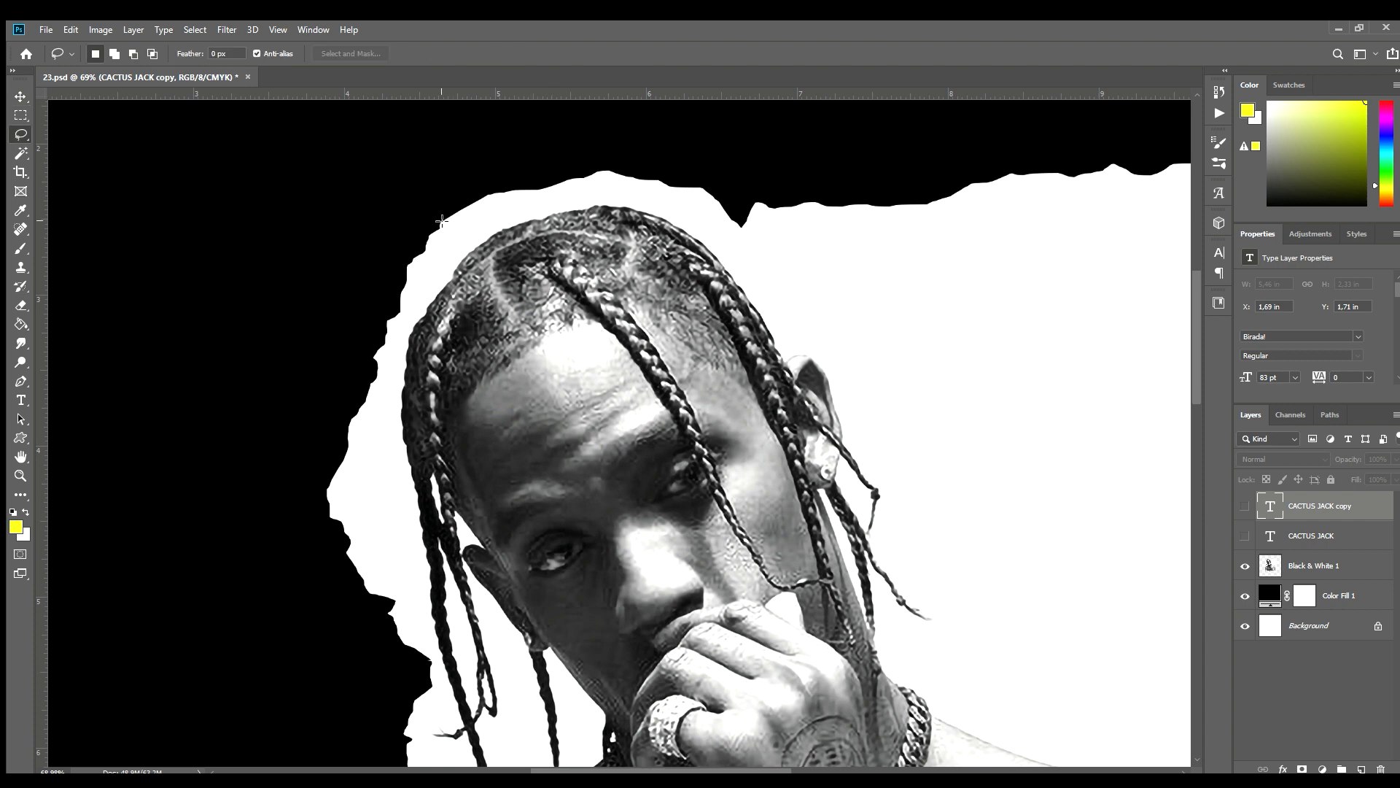
# Lasso an irregular strip along the torn paper edge above the head and delete it from the Black & White 1 layer.
pyautogui.moveTo(537, 188); pyautogui.dragTo(596, 176)
pyautogui.moveTo(700, 201); pyautogui.dragTo(383, 189)
pyautogui.click(1357, 537)
pyautogui.click(1360, 560)
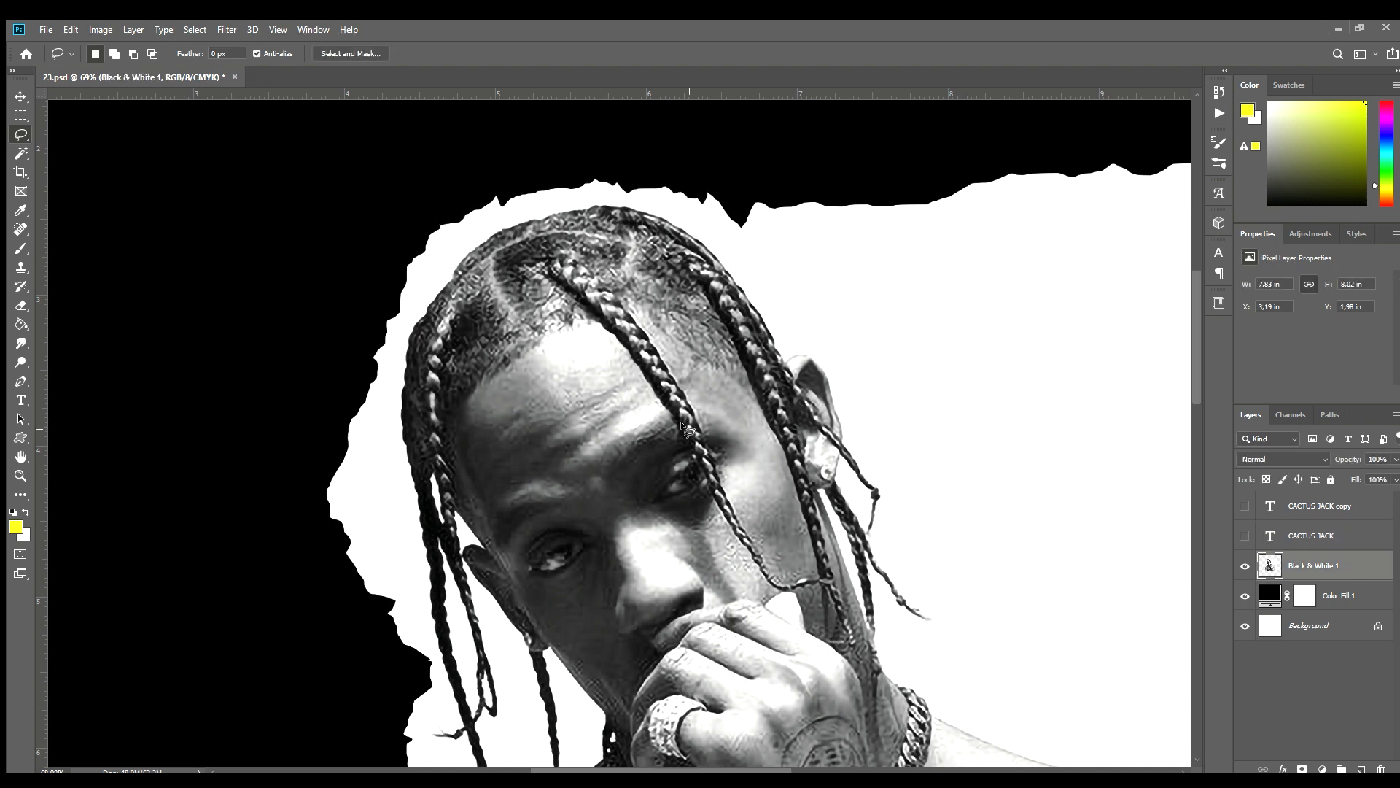
# Lasso and delete an irregular strip from the photo's lower torn edge beneath the hanging pendant.
pyautogui.scroll(-5, 714, 430)
pyautogui.scroll(5, 808, 619)
pyautogui.scroll(4, 655, 704)
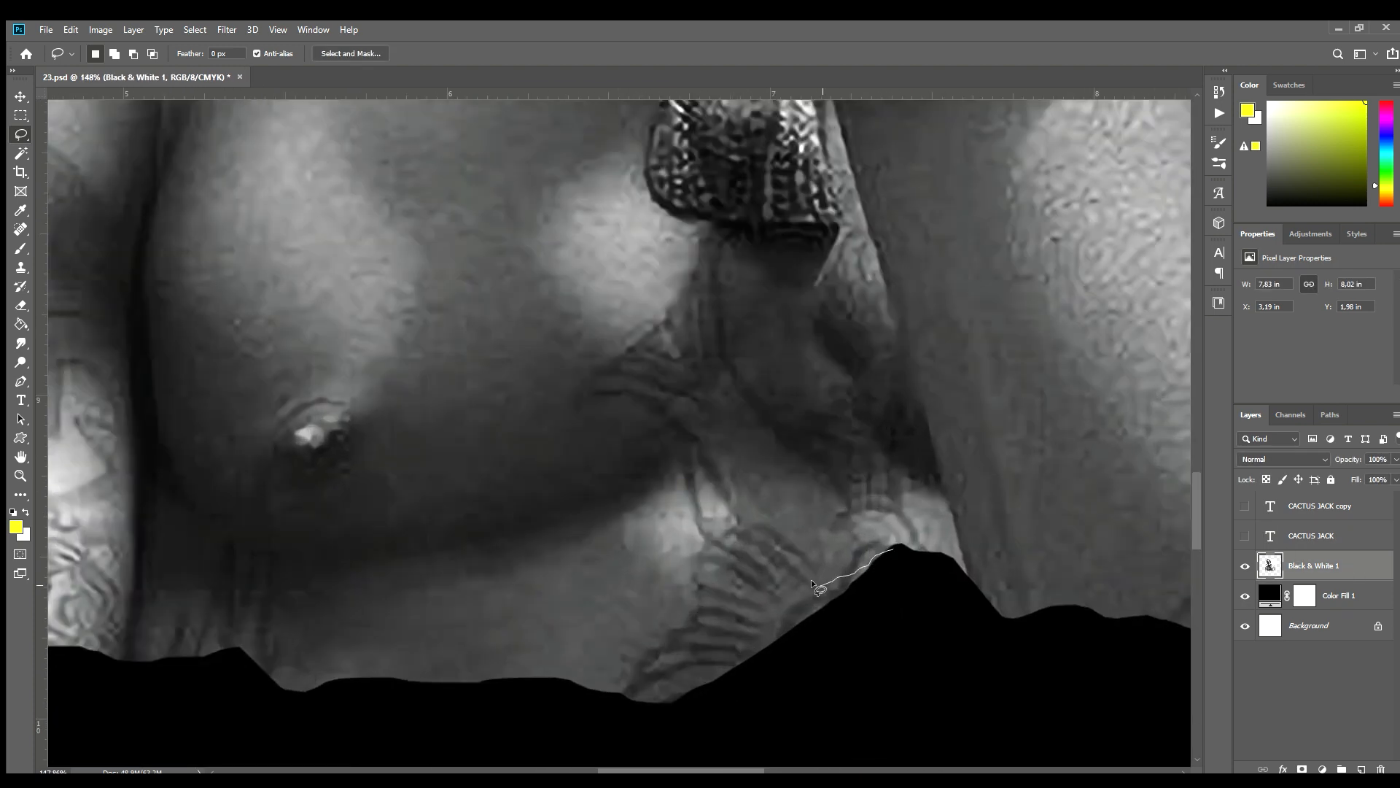
pyautogui.moveTo(670, 722); pyautogui.dragTo(897, 640)
pyautogui.press('Delete')
pyautogui.hotkey('ctrl', 'd')
# Cut jagged notches into the photo's lower torn edge beneath the POW-tattooed arm and the belly.
pyautogui.scroll(-3, 755, 534)
pyautogui.scroll(4, 169, 612)
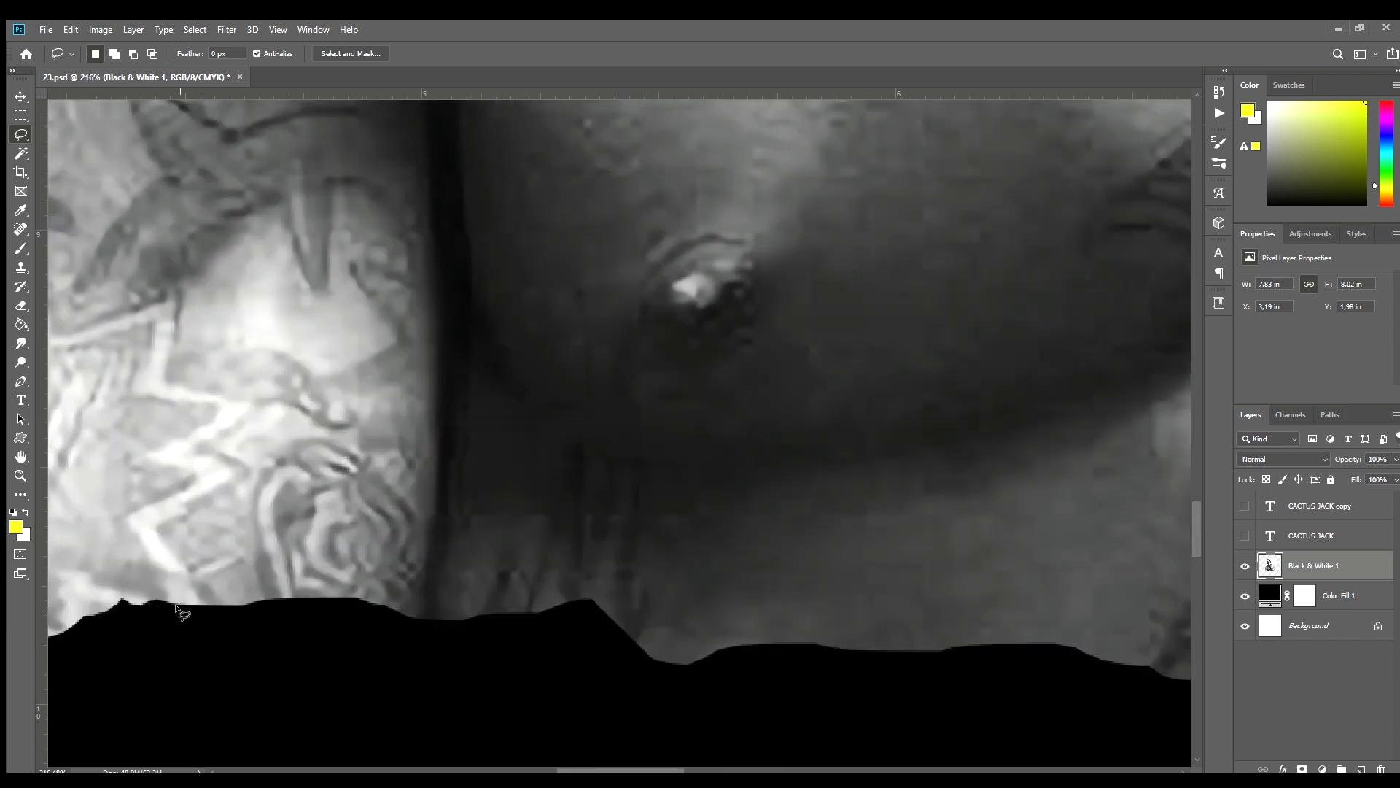
pyautogui.moveTo(340, 567); pyautogui.dragTo(420, 610)
pyautogui.moveTo(477, 657); pyautogui.dragTo(478, 659)
pyautogui.press('Delete')
pyautogui.hotkey('ctrl', 'd')
pyautogui.moveTo(537, 617)
pyautogui.mouseDown()
pyautogui.moveTo(604, 596)
pyautogui.moveTo(673, 648)
pyautogui.moveTo(693, 646)
pyautogui.moveTo(711, 682)
pyautogui.moveTo(580, 686)
pyautogui.mouseUp()
pyautogui.press('Delete')
pyautogui.hotkey('ctrl', 'd')
pyautogui.scroll(-4, 540, 490)
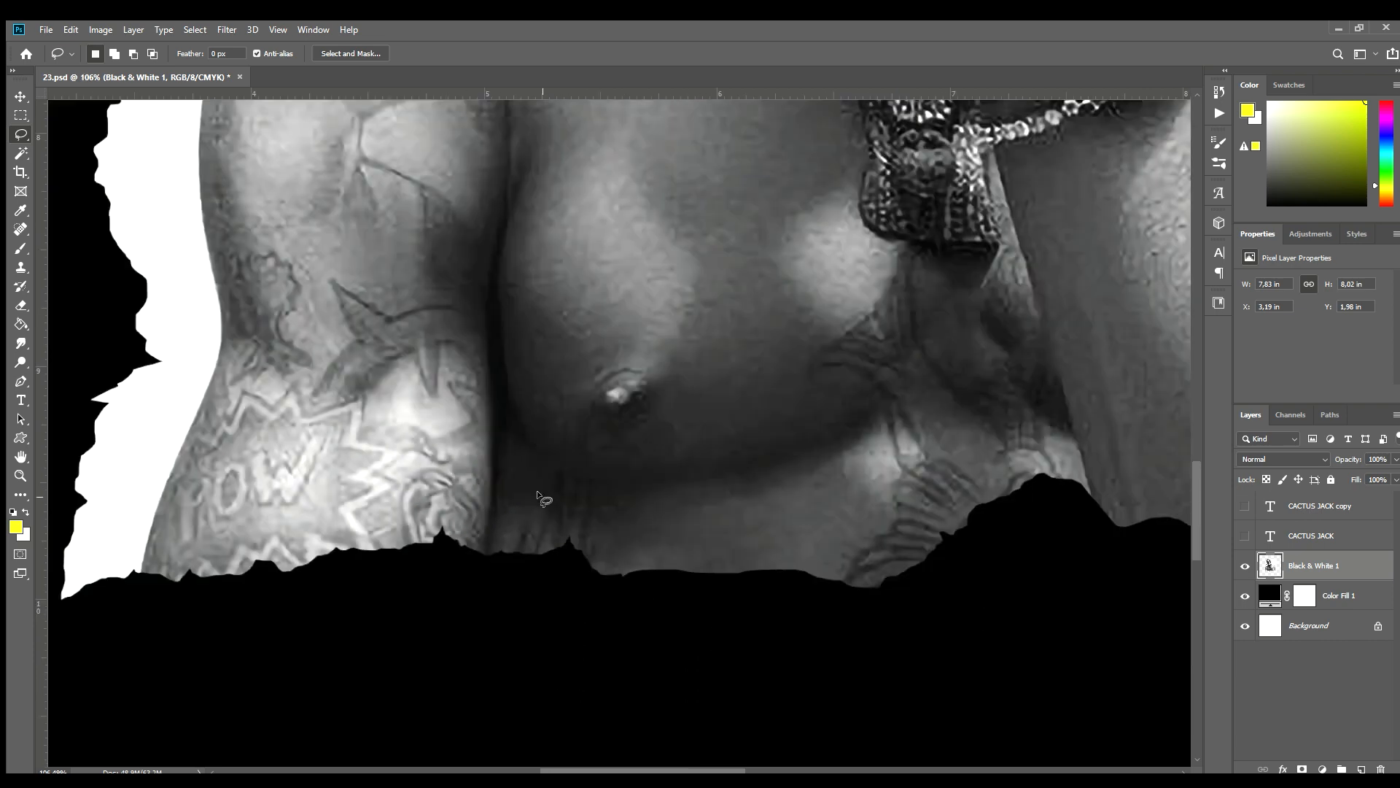
# Roughen the lower torn edge beneath the raised forearm by deleting a jagged lasso selection.
pyautogui.scroll(4, 637, 515)
pyautogui.moveTo(598, 481); pyautogui.dragTo(633, 505)
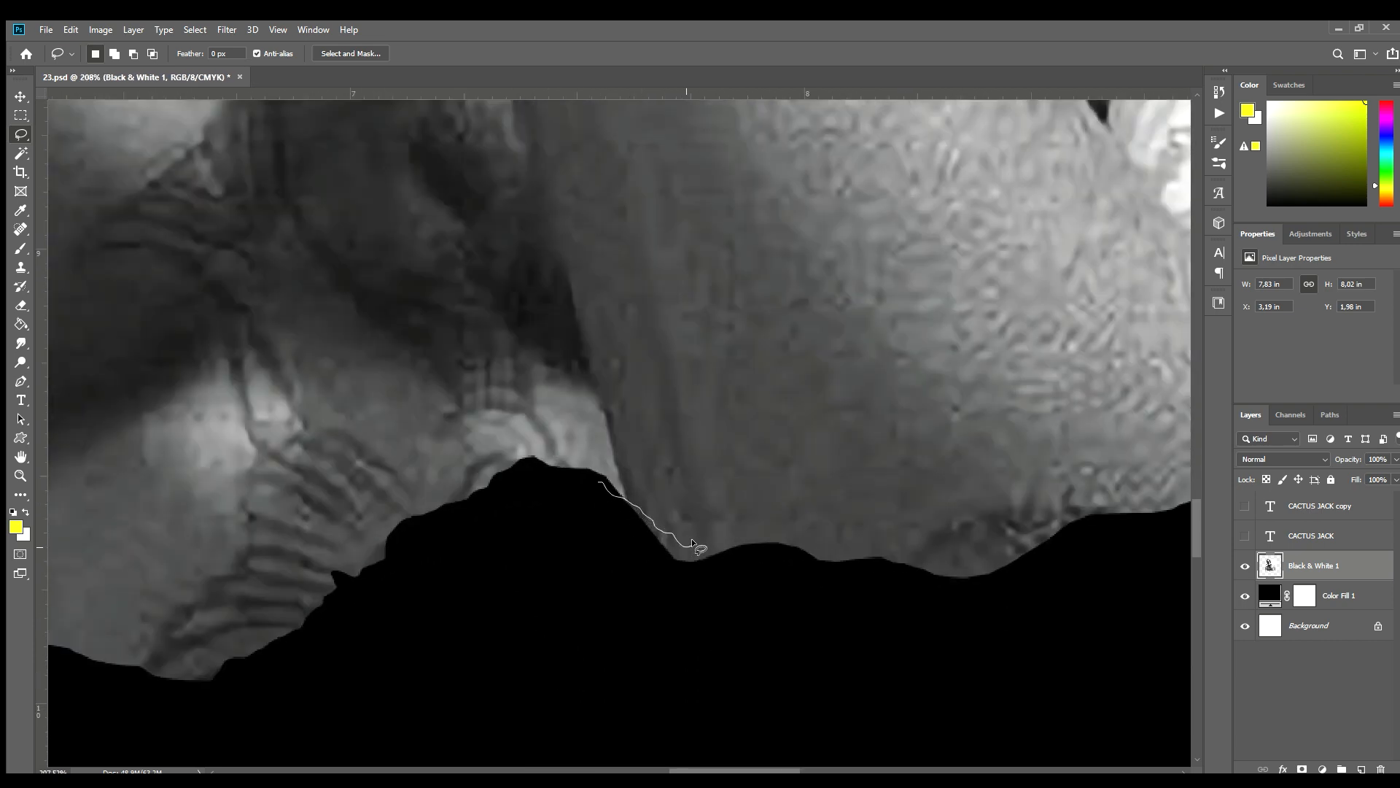
pyautogui.moveTo(725, 521)
pyautogui.mouseDown()
pyautogui.moveTo(830, 544)
pyautogui.moveTo(871, 535)
pyautogui.moveTo(928, 561)
pyautogui.moveTo(978, 557)
pyautogui.moveTo(1038, 513)
pyautogui.moveTo(1094, 499)
pyautogui.moveTo(1194, 499)
pyautogui.moveTo(1022, 652)
pyautogui.moveTo(423, 684)
pyautogui.mouseUp()
pyautogui.press('Delete')
pyautogui.hotkey('ctrl', 'd')
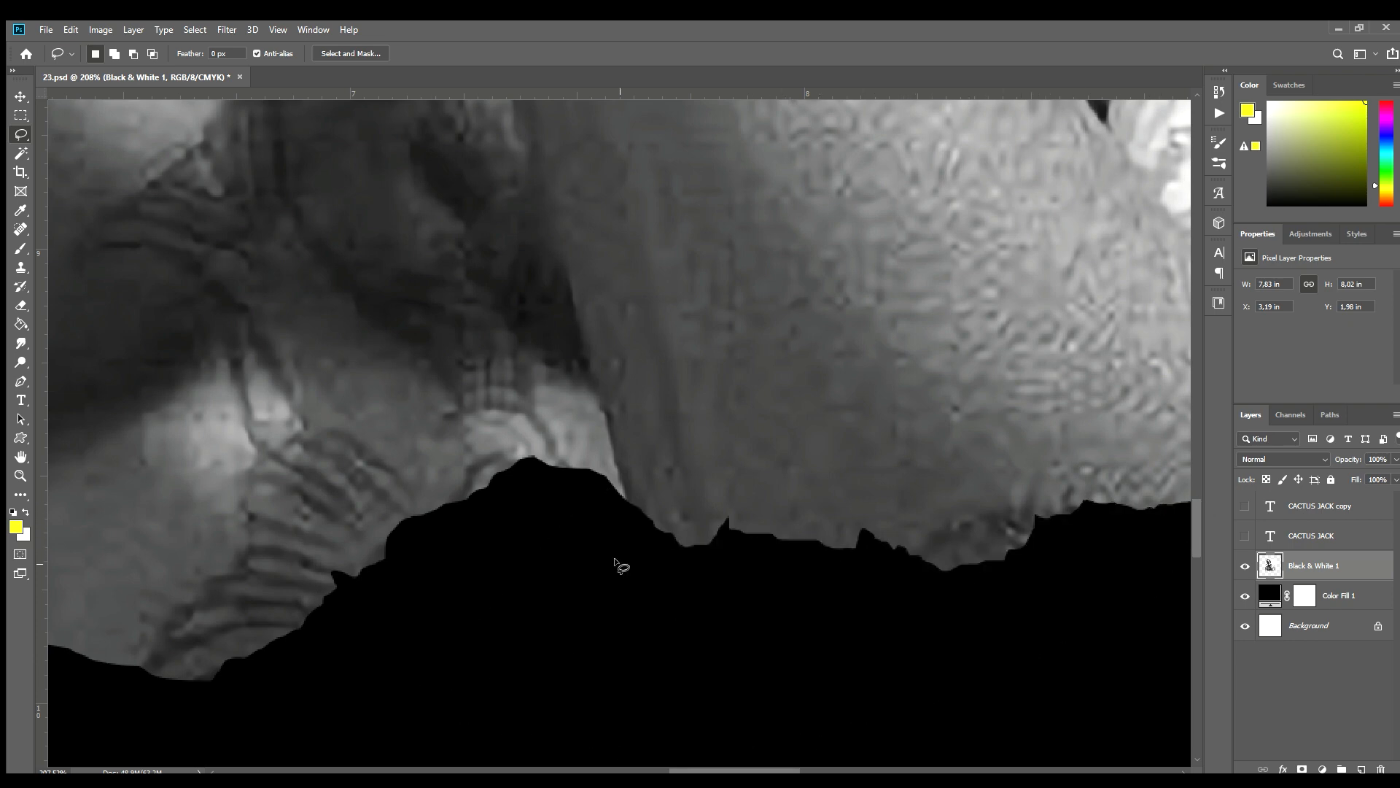
# Delete a jagged lasso strip from the lower torn edge beneath the elbow and the tattooed upper arm.
pyautogui.scroll(-3, 589, 540)
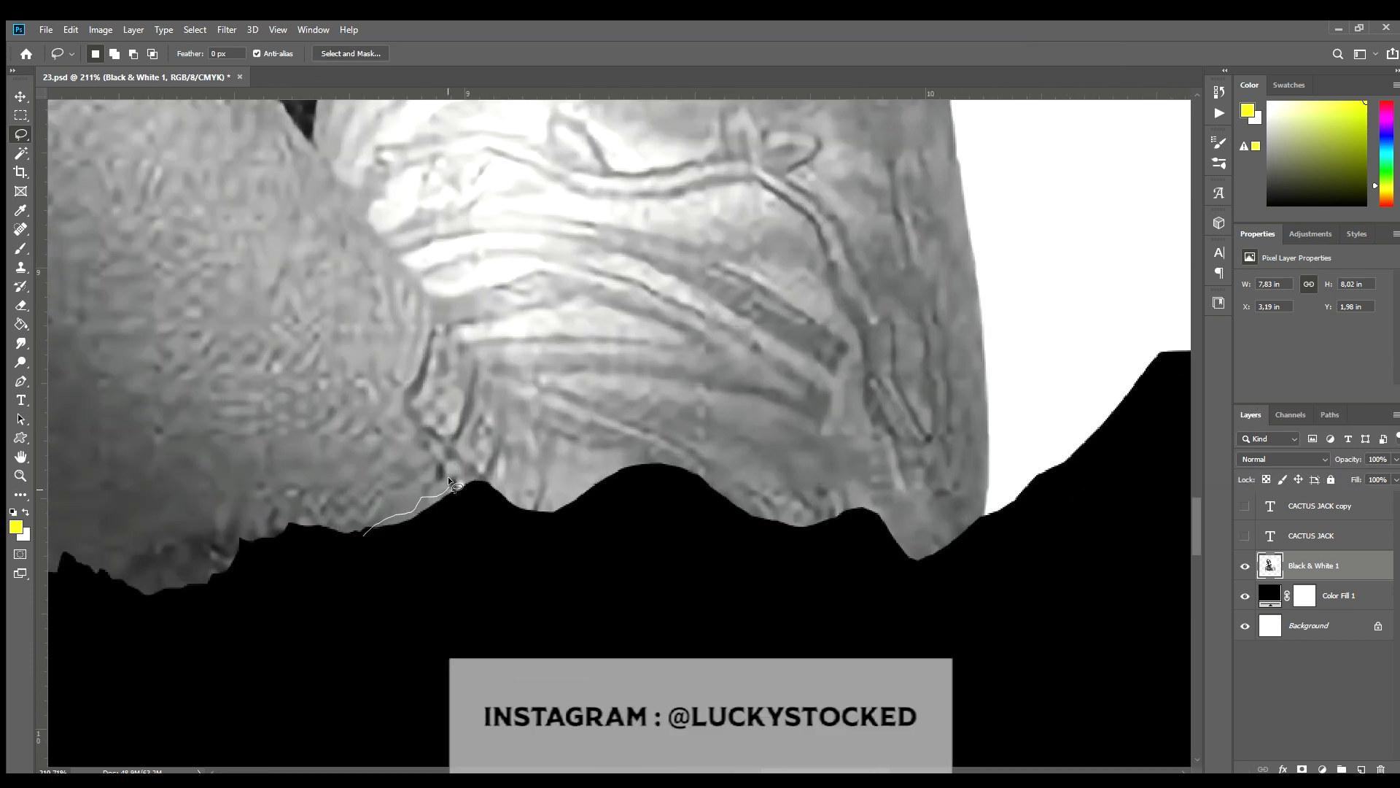
pyautogui.moveTo(536, 503); pyautogui.dragTo(579, 494)
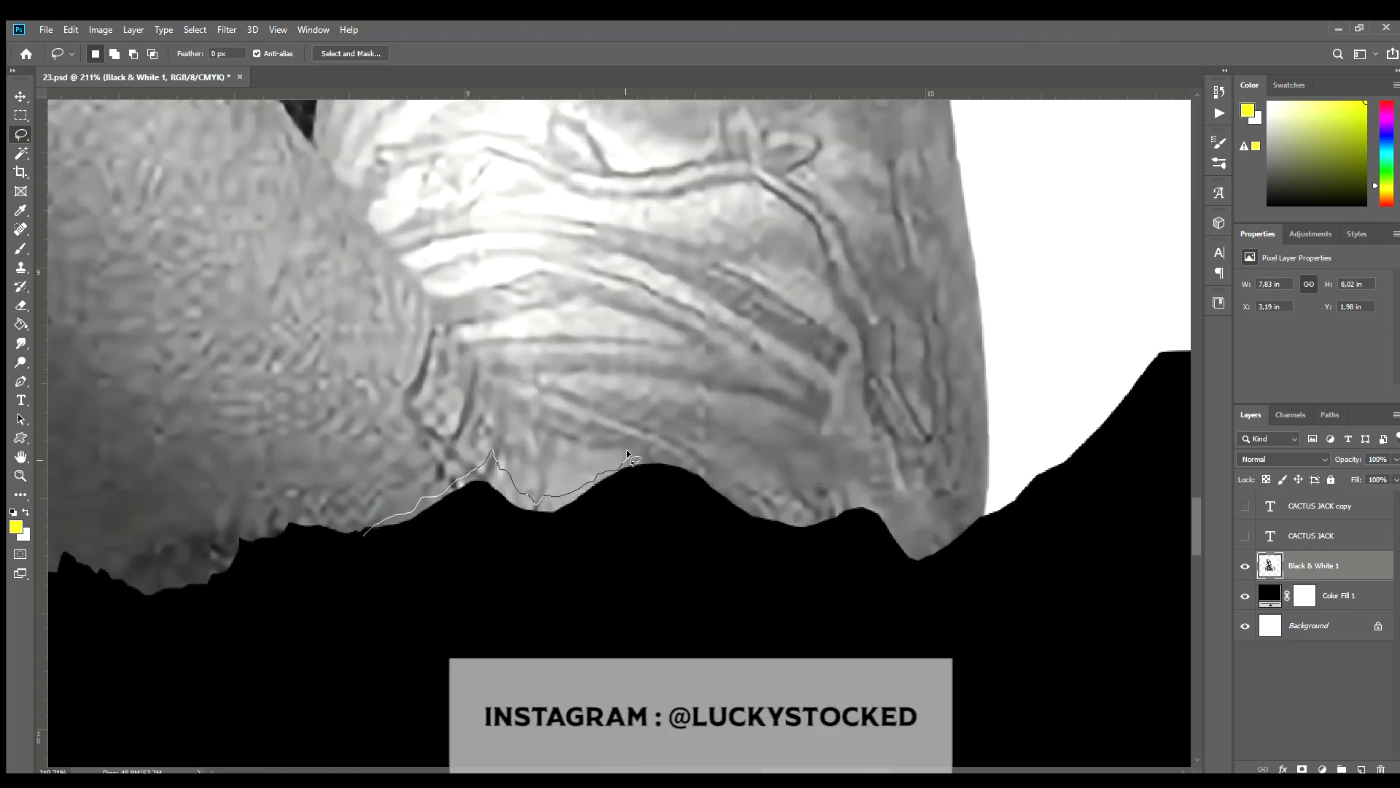
pyautogui.moveTo(732, 486)
pyautogui.mouseDown()
pyautogui.moveTo(769, 489)
pyautogui.moveTo(815, 504)
pyautogui.moveTo(851, 493)
pyautogui.mouseUp()
pyautogui.moveTo(867, 571); pyautogui.dragTo(335, 656)
pyautogui.press('Delete')
pyautogui.hotkey('ctrl', 'd')
# Roughen the sloping white paper edge just outside the tattooed arm by deleting a jagged lasso selection.
pyautogui.scroll(-4, 719, 528)
pyautogui.scroll(4, 815, 498)
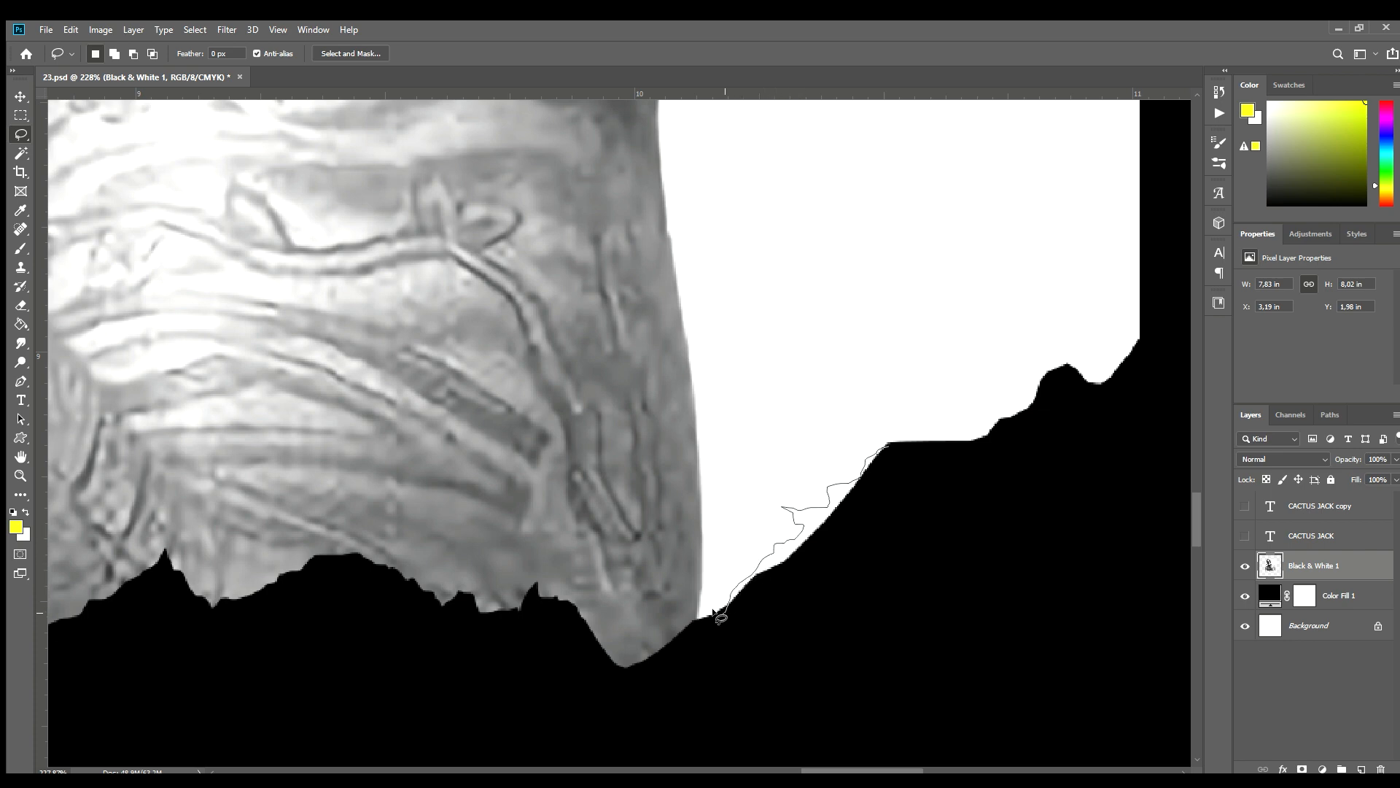
pyautogui.moveTo(573, 600)
pyautogui.mouseDown()
pyautogui.moveTo(583, 675)
pyautogui.moveTo(992, 584)
pyautogui.mouseUp()
pyautogui.press('Delete')
pyautogui.hotkey('ctrl', 'd')
# Cut a jagged strip from the torn paper edge at the photo's lower right corner.
pyautogui.scroll(2, 1140, 350)
pyautogui.moveTo(1062, 379)
pyautogui.mouseDown()
pyautogui.moveTo(1034, 403)
pyautogui.moveTo(1009, 365)
pyautogui.moveTo(974, 367)
pyautogui.mouseUp()
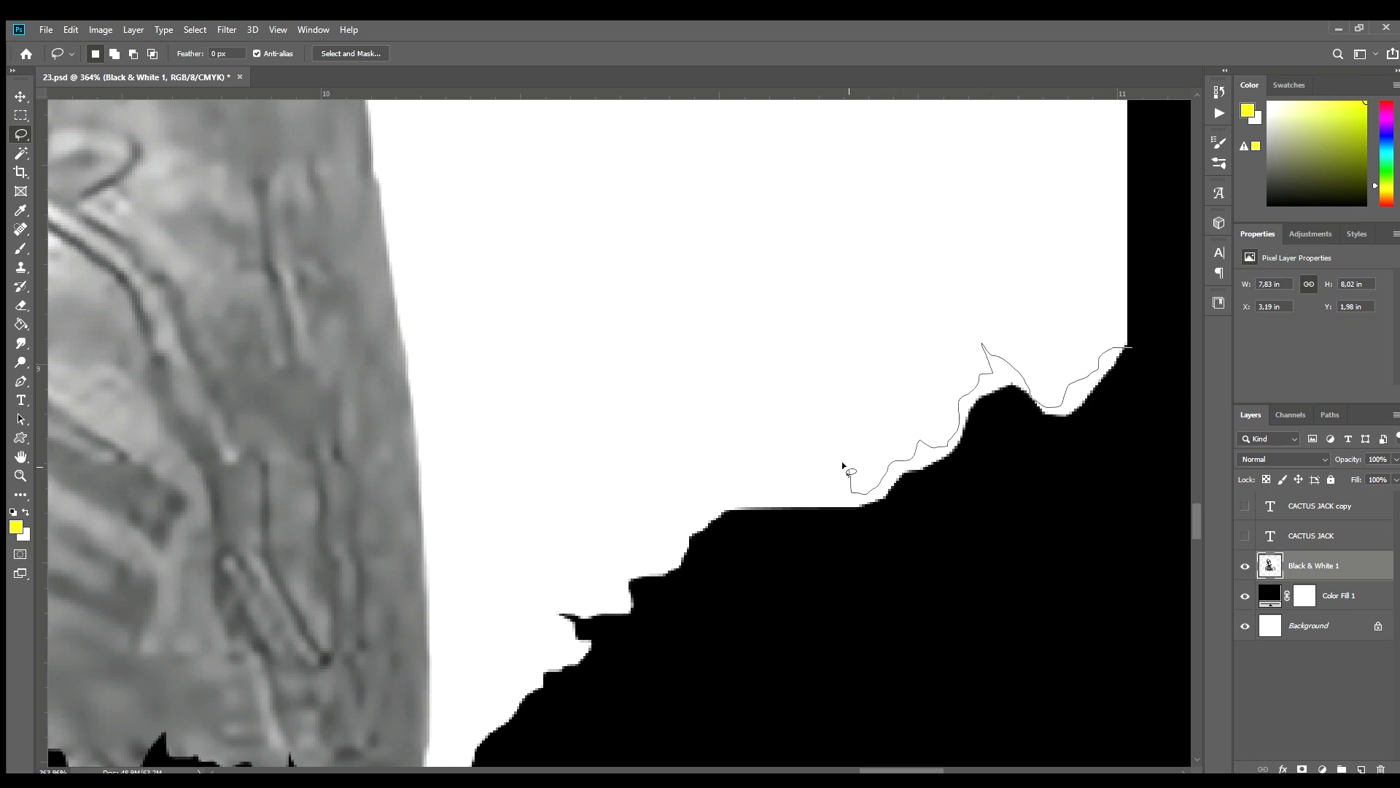
pyautogui.moveTo(725, 509)
pyautogui.mouseDown()
pyautogui.moveTo(1053, 494)
pyautogui.moveTo(1187, 326)
pyautogui.mouseUp()
pyautogui.press('Delete')
pyautogui.hotkey('ctrl', 'd')
# Make the CACTUS JACK and CACTUS JACK copy text layers visible.
pyautogui.scroll(-10, 969, 537)
pyautogui.scroll(-2, 840, 549)
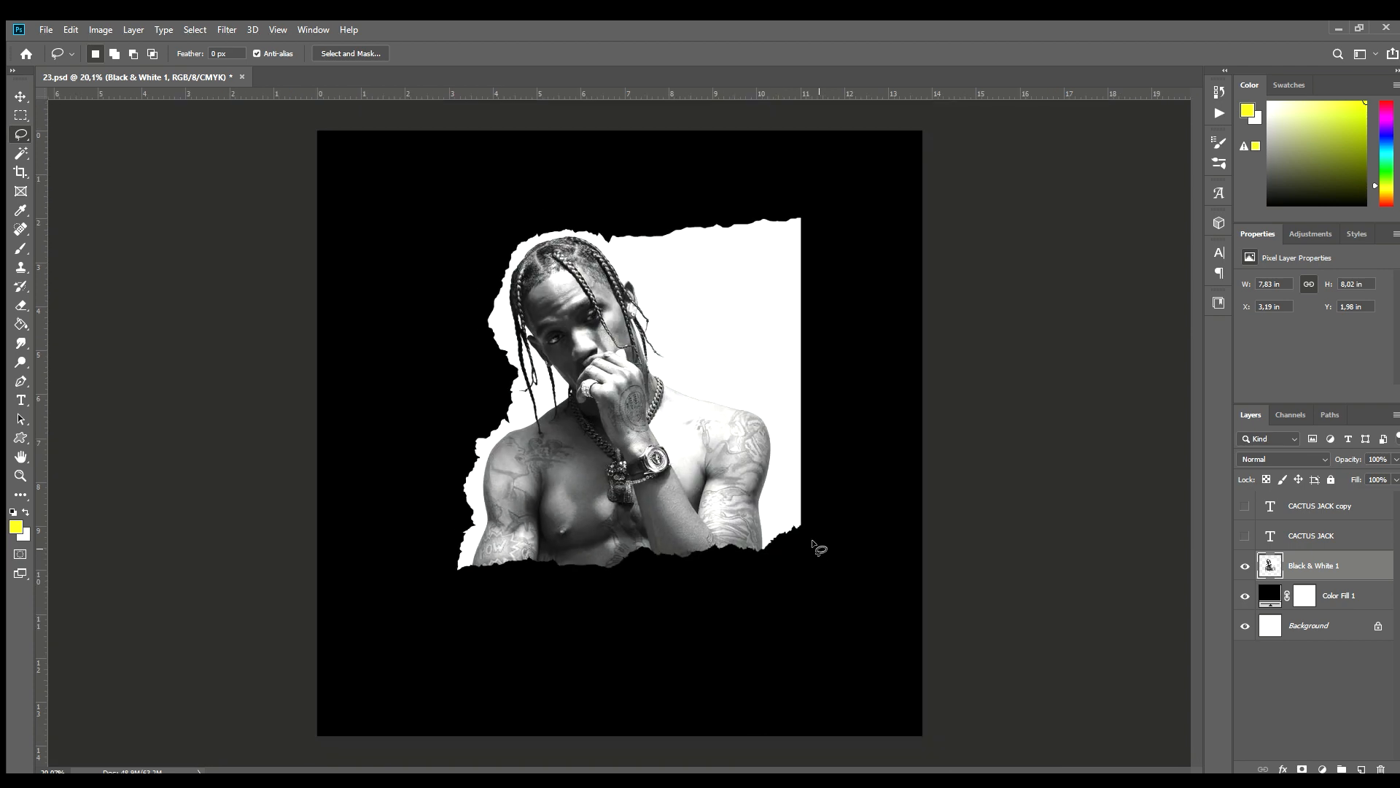
pyautogui.scroll(-2, 686, 219)
pyautogui.click(1246, 505)
pyautogui.click(1246, 537)
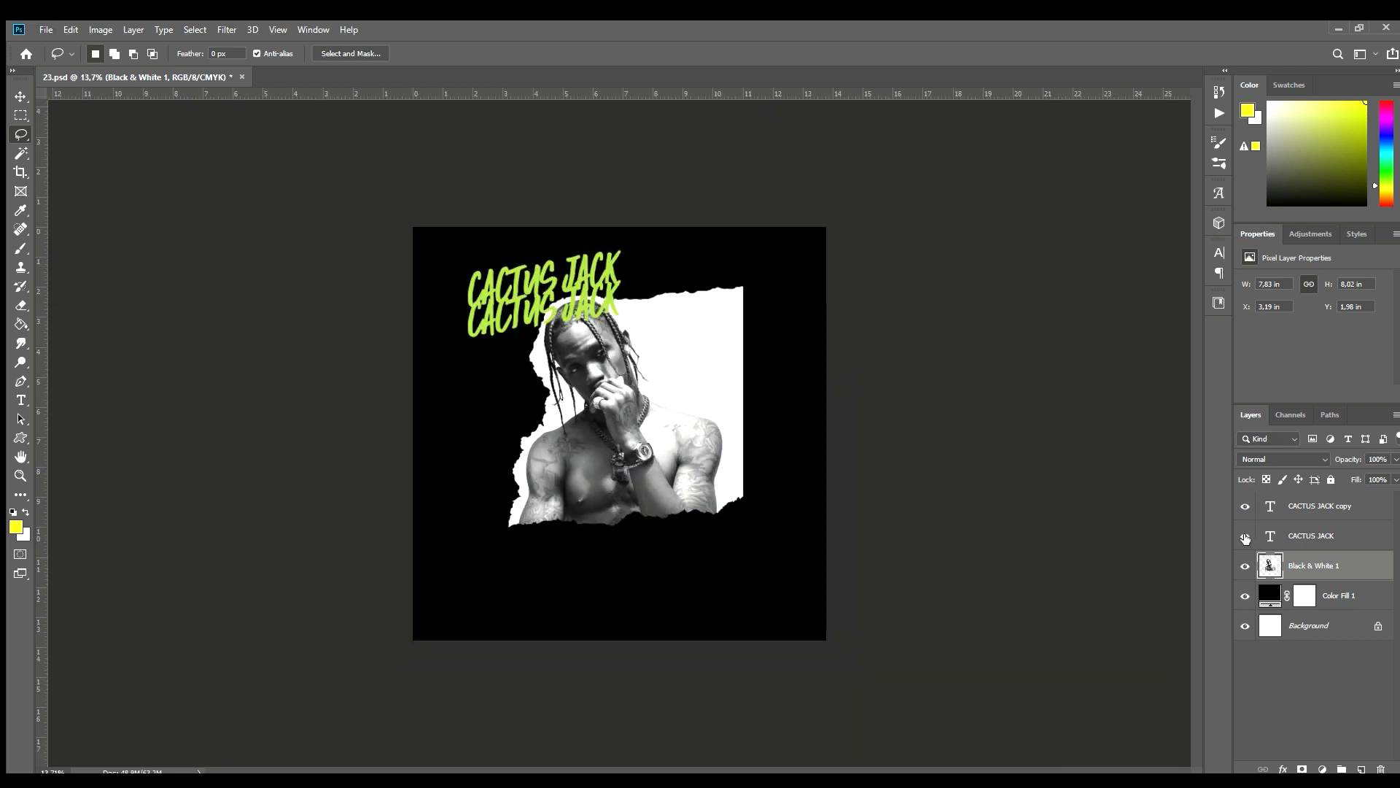
# Move both CACTUS JACK text layers together to about X 2.45 in, Y 0.45 in.
pyautogui.press('v')
pyautogui.scroll(2, 550, 357)
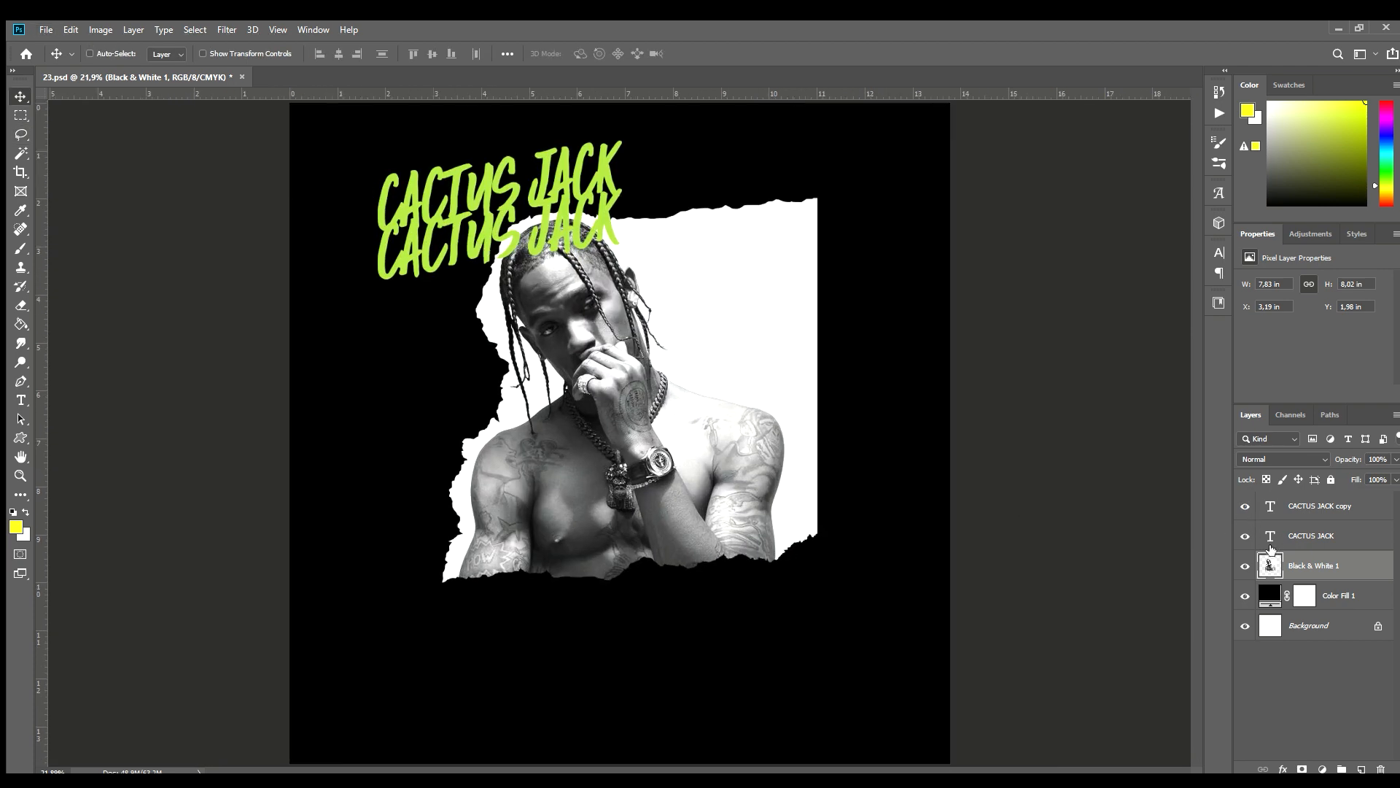
pyautogui.scroll(-3, 491, 363)
pyautogui.scroll(4, 509, 360)
pyautogui.click(1329, 511)
pyautogui.keyDown('shift'); pyautogui.click(1326, 535); pyautogui.keyUp('shift')
pyautogui.moveTo(620, 567); pyautogui.dragTo(656, 567)
pyautogui.scroll(-3, 657, 567)
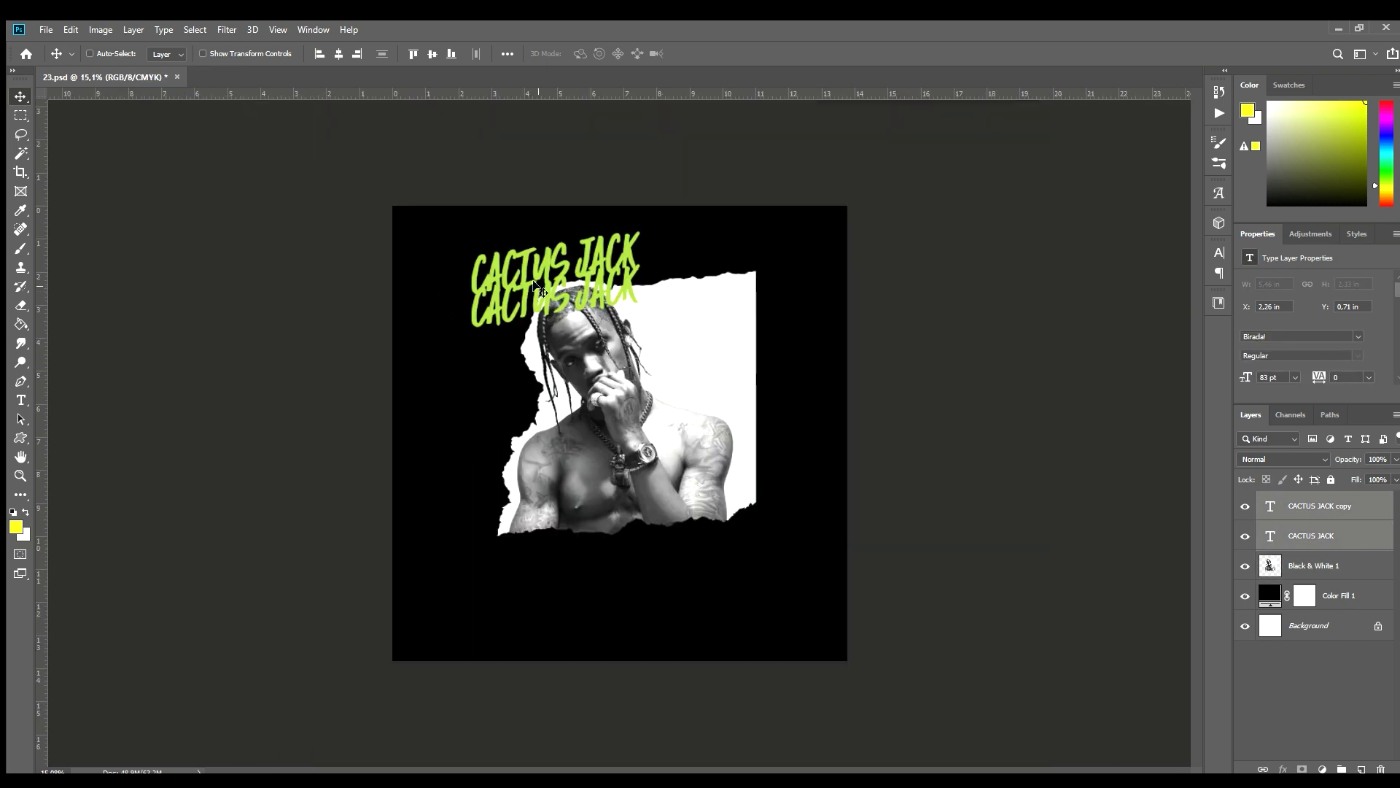
pyautogui.moveTo(511, 243); pyautogui.dragTo(519, 234)
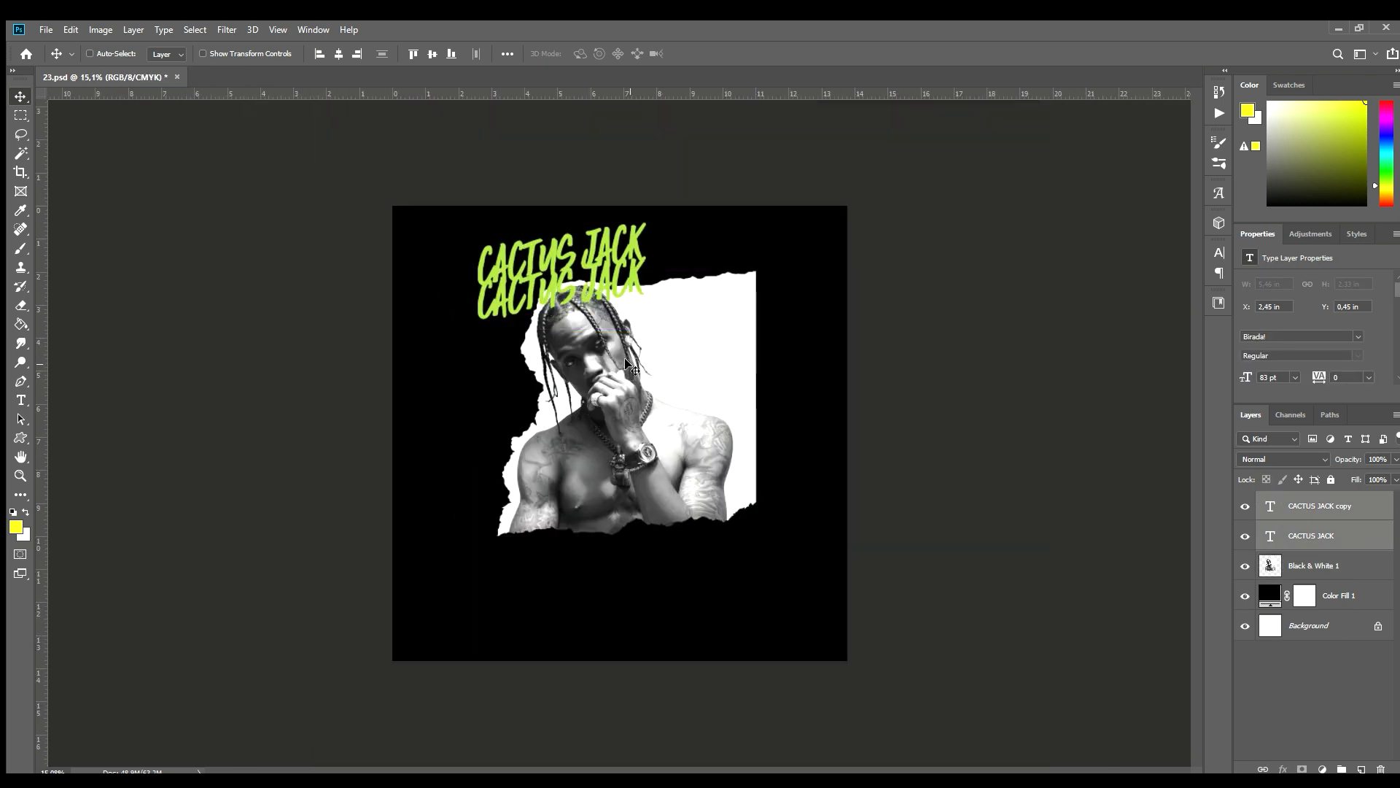
# Open the warped grid JPG as its own document and enlarge it to 17.717 × 22.997 in at 300 pixels/inch.
pyautogui.scroll(2, 632, 362)
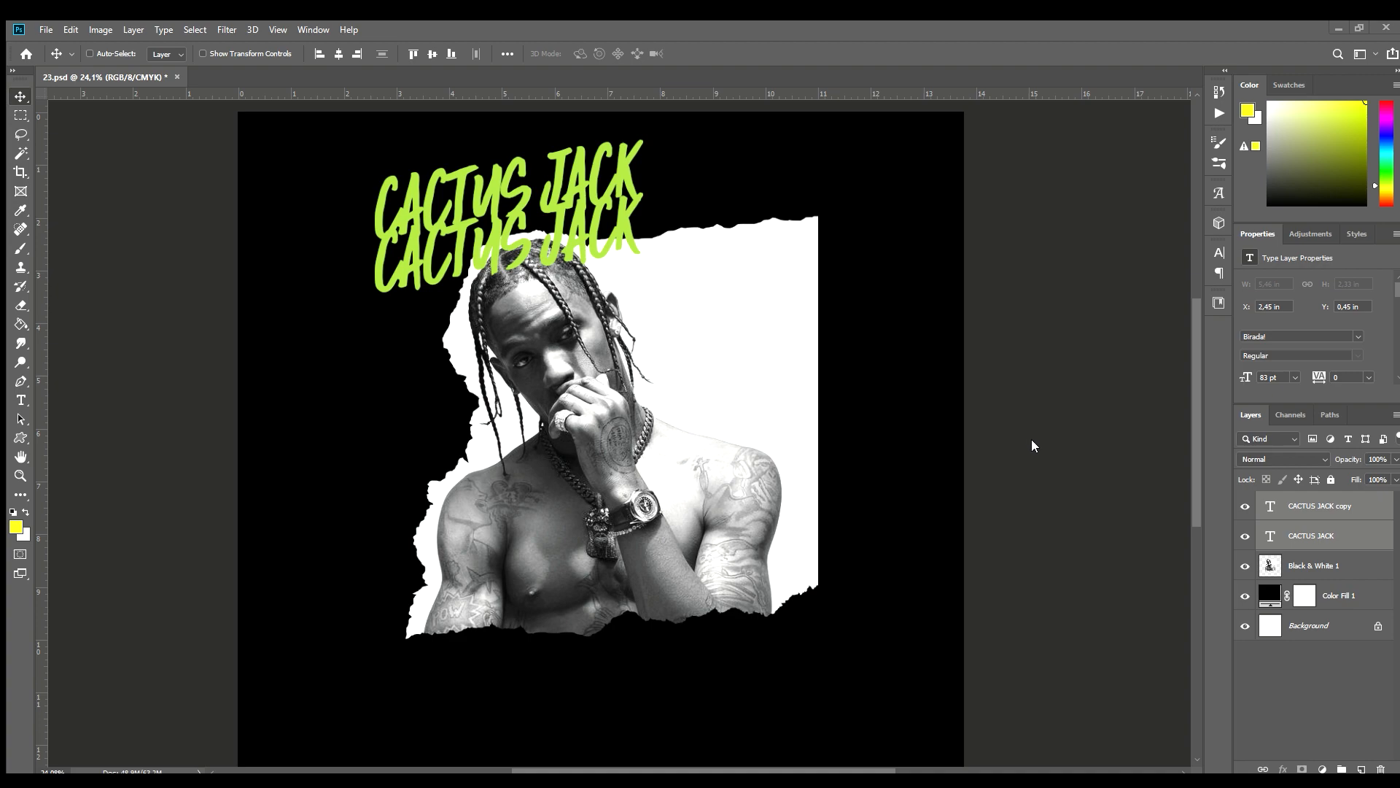
pyautogui.moveTo(795, 302); pyautogui.dragTo(442, 73)
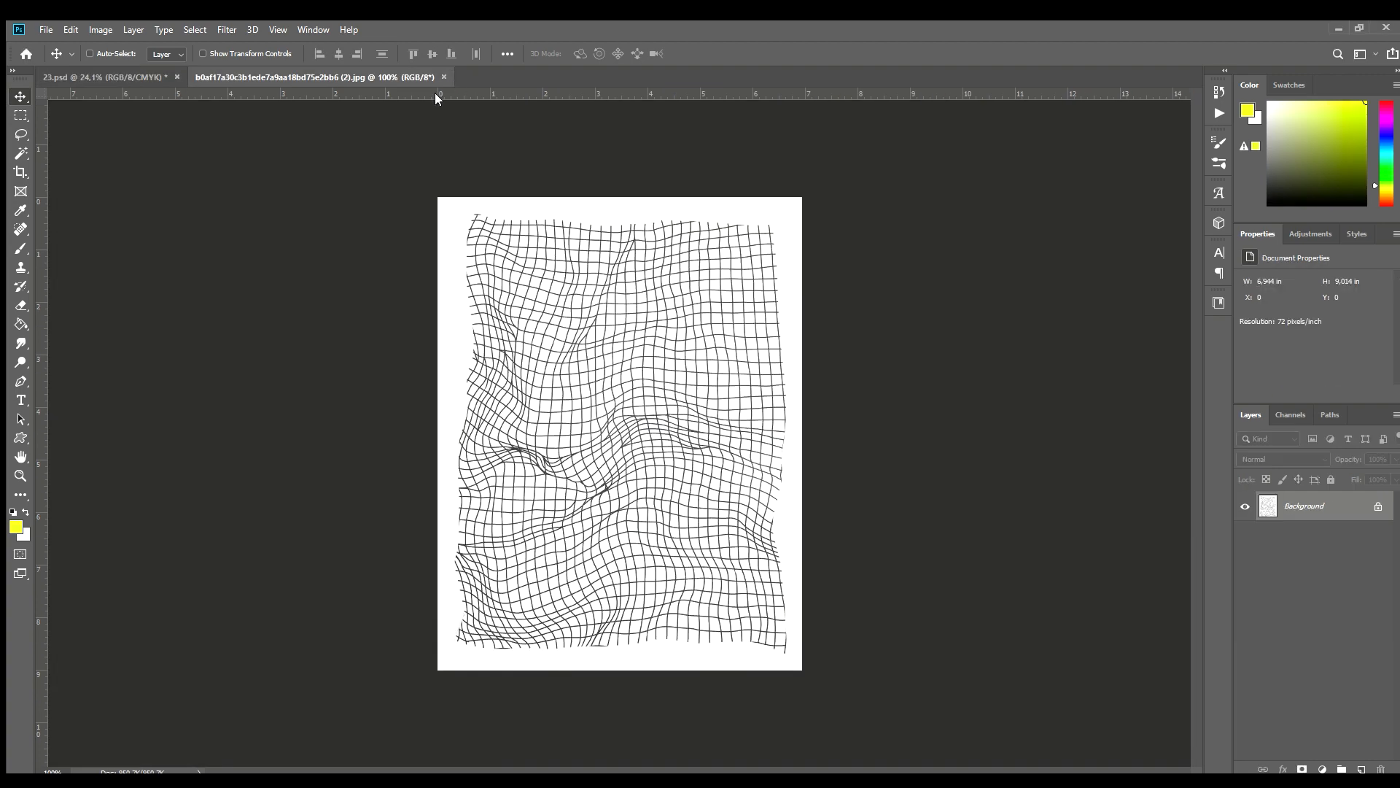
pyautogui.scroll(5, 547, 478)
pyautogui.press('space')
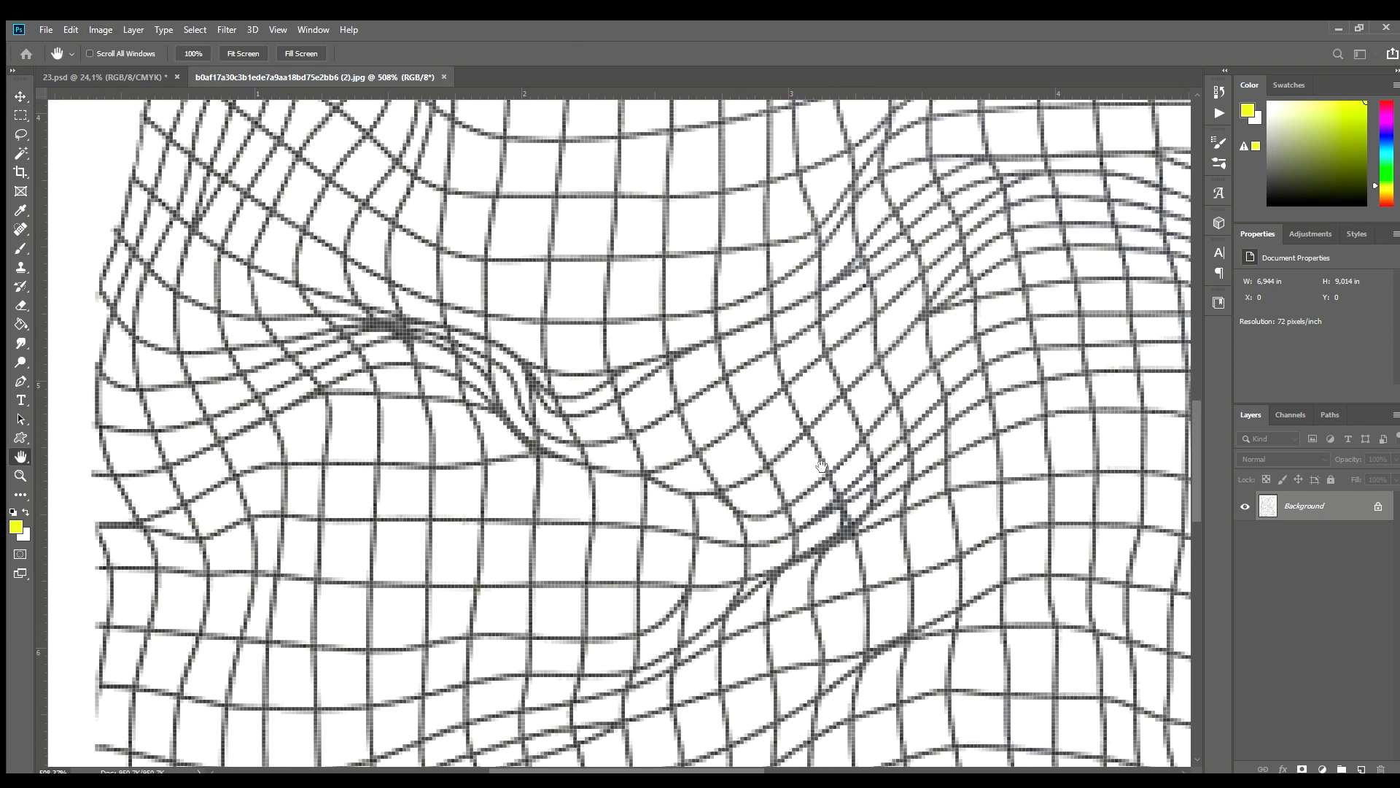
pyautogui.press('v')
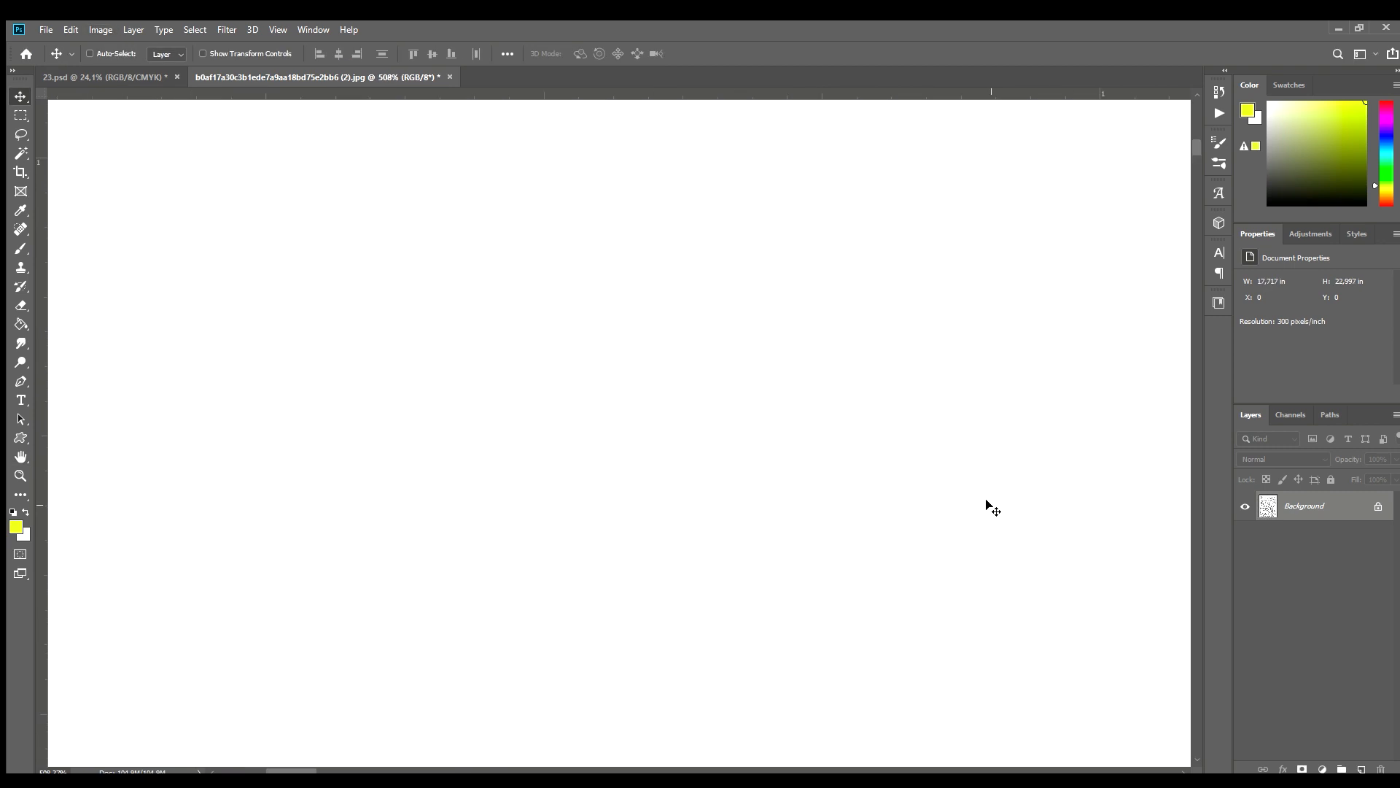
# Clean up the enlarged grid image so its lines become smooth, solid black strokes on white.
pyautogui.scroll(-5, 766, 453)
pyautogui.press('i')
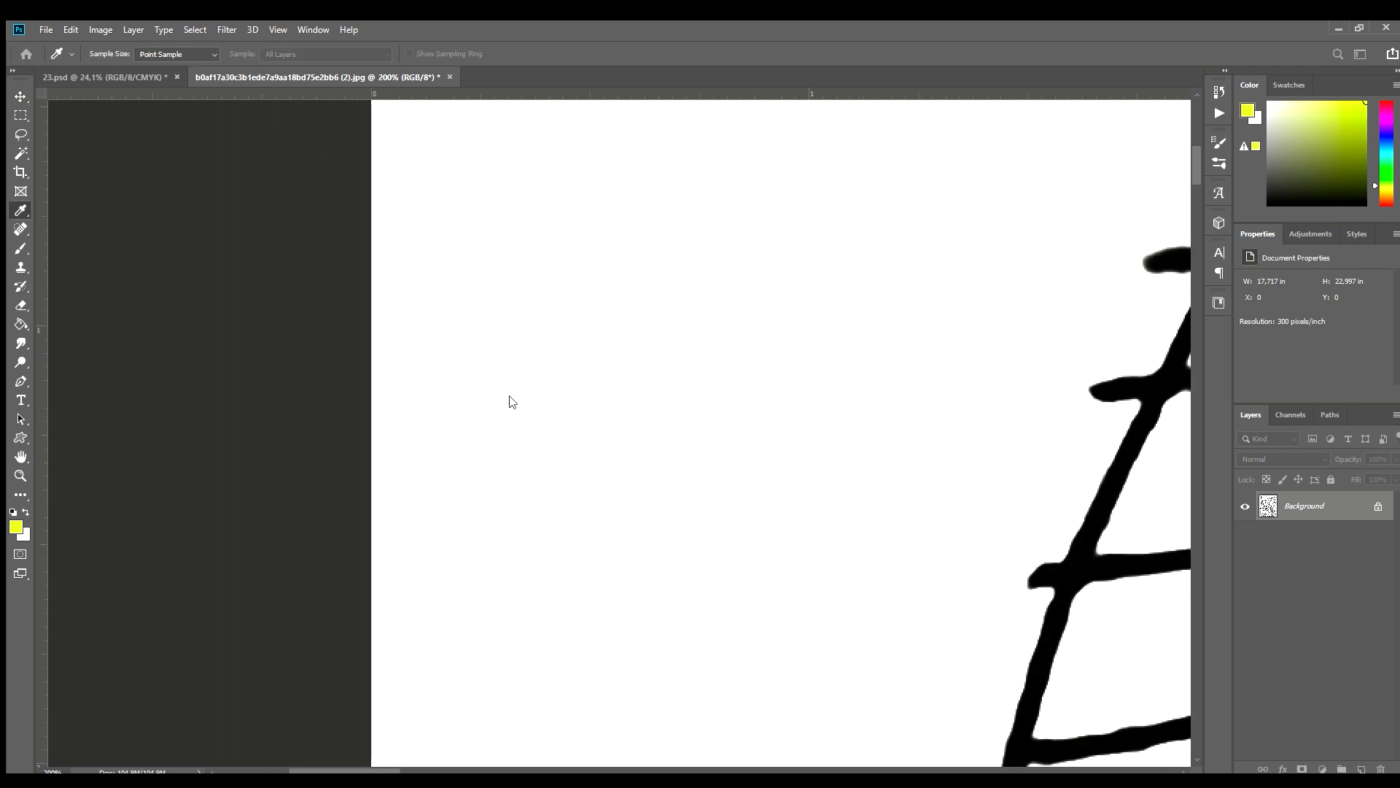
pyautogui.press('v')
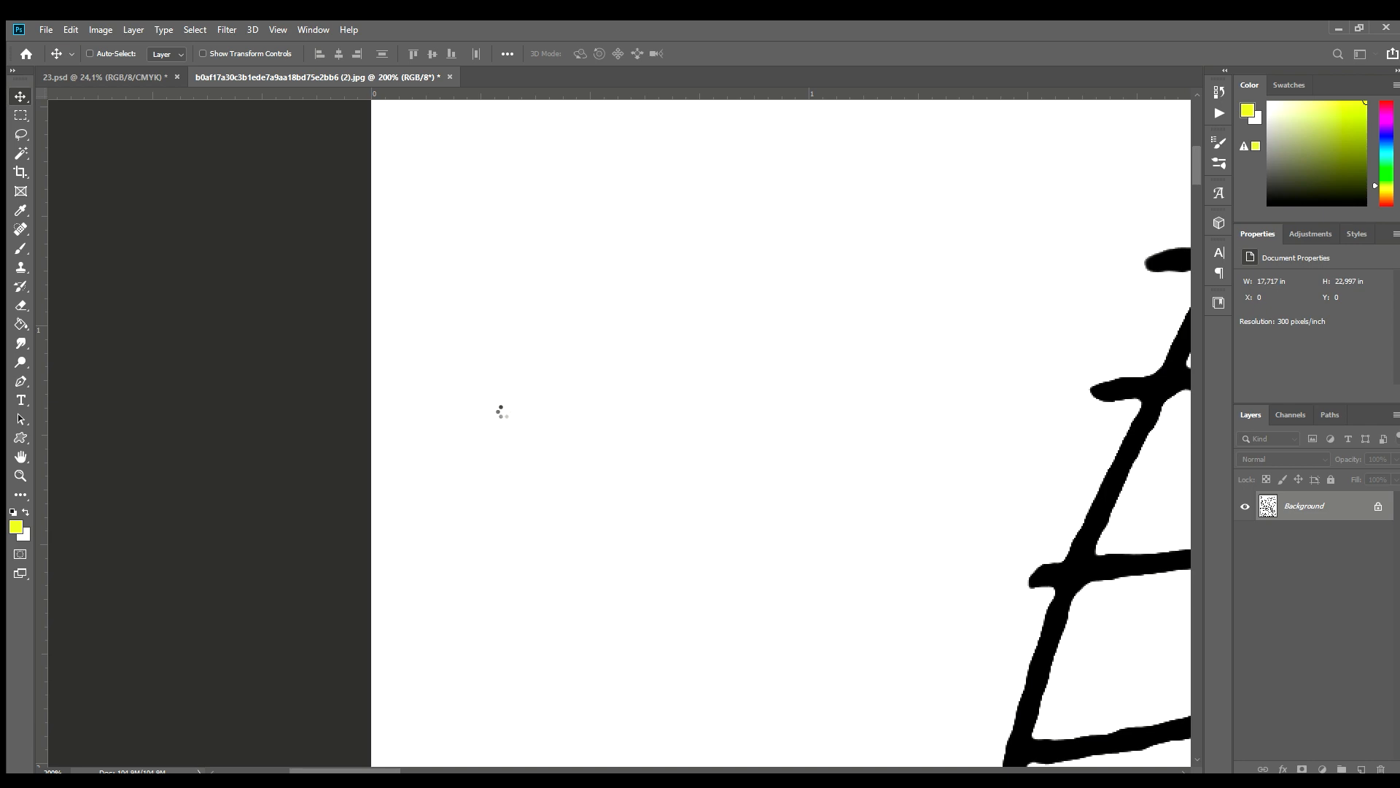
# Select the black grid lines with Color Range.
pyautogui.scroll(-5, 482, 411)
pyautogui.scroll(3, 606, 404)
pyautogui.click(195, 30)
pyautogui.click(233, 169)
pyautogui.click(452, 259)
pyautogui.press('Return')
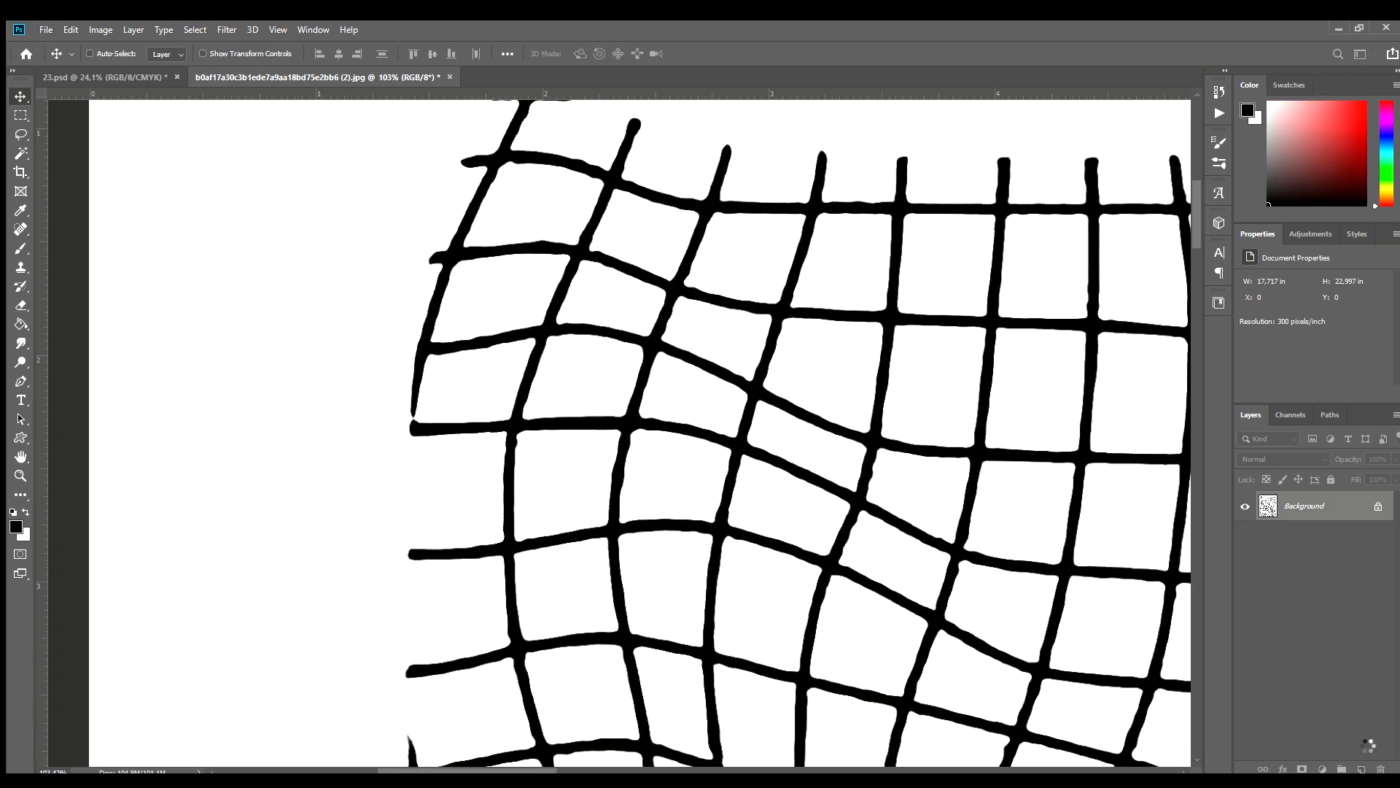
# Fill the selected grid lines with black on a new layer, with the Background layer hidden, and clear the selection.
pyautogui.click(1361, 768)
pyautogui.click(1245, 536)
pyautogui.press('g')
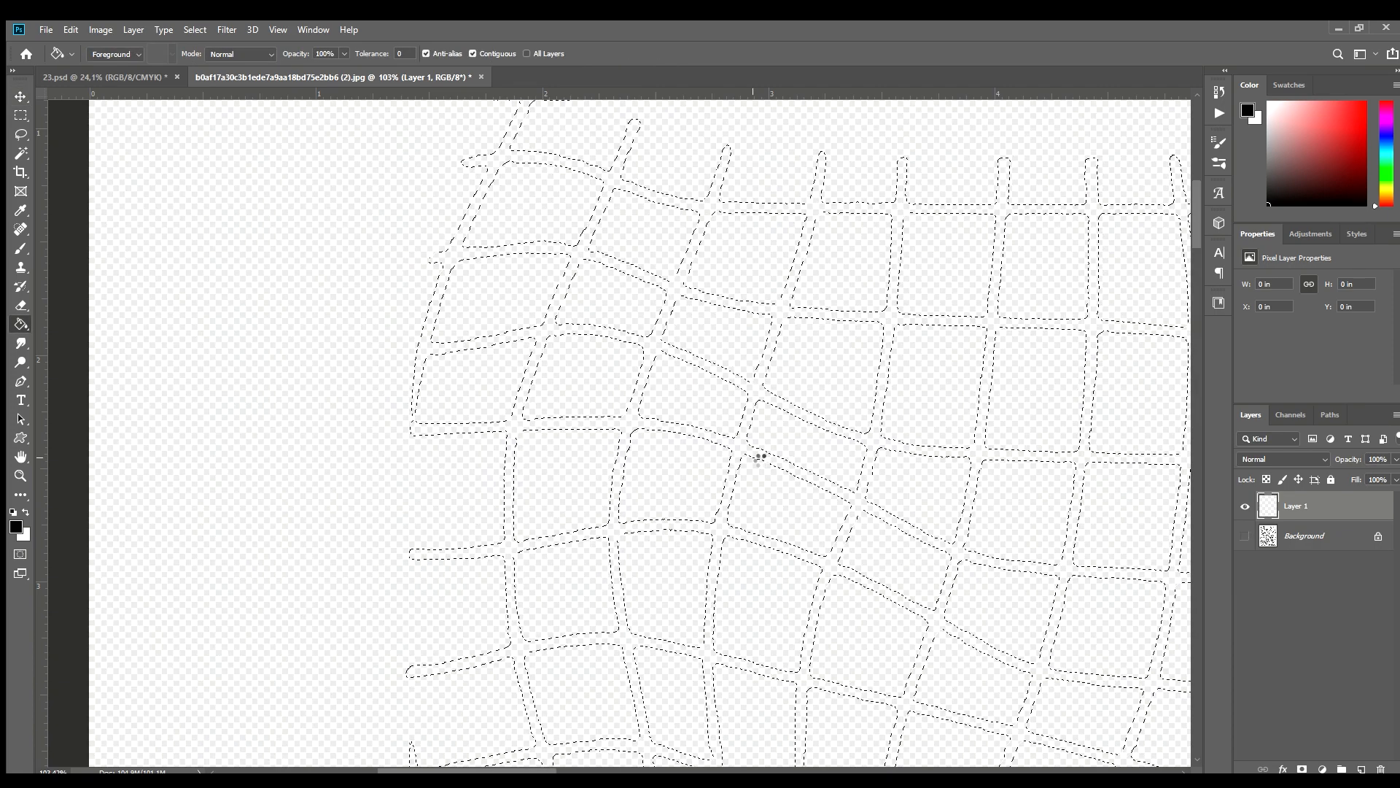
pyautogui.click(762, 461)
pyautogui.hotkey('ctrl', 'd')
pyautogui.hotkey('ctrl', '0')
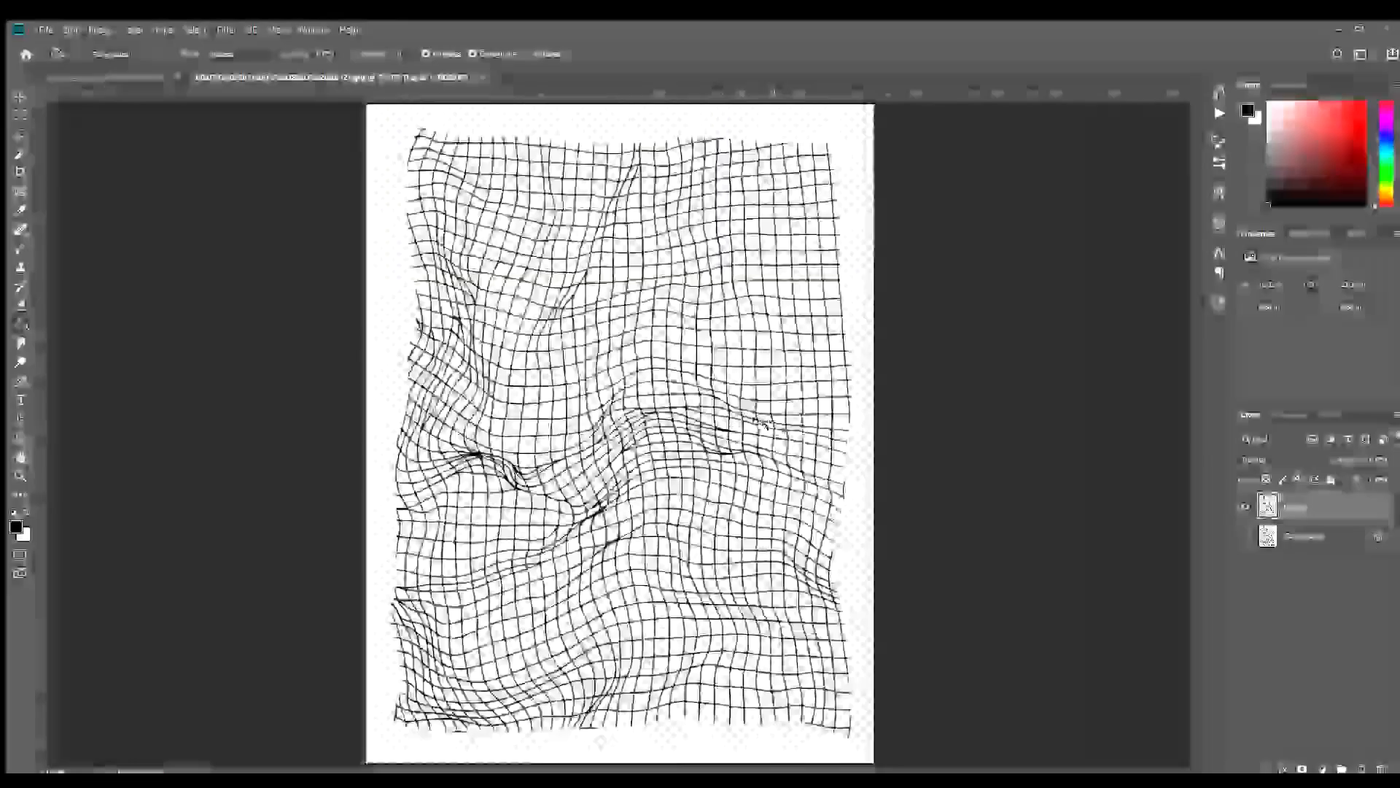
# Copy the isolated grid into 23.psd as a new layer and give it a white Color Overlay.
pyautogui.press('m')
pyautogui.moveTo(415, 173)
pyautogui.mouseDown()
pyautogui.moveTo(528, 409)
pyautogui.moveTo(763, 554)
pyautogui.moveTo(781, 706)
pyautogui.mouseUp()
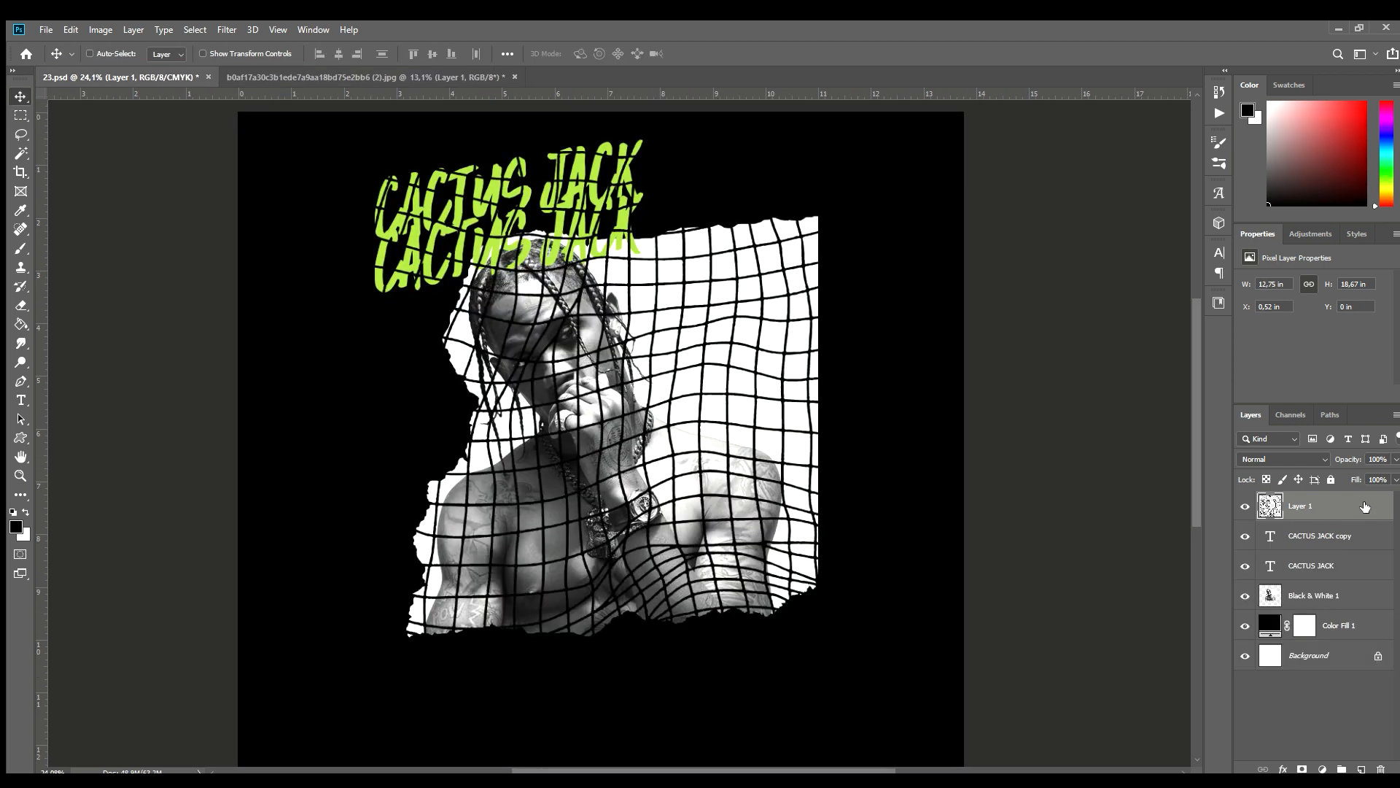
pyautogui.click(862, 237)
pyautogui.click(1150, 85)
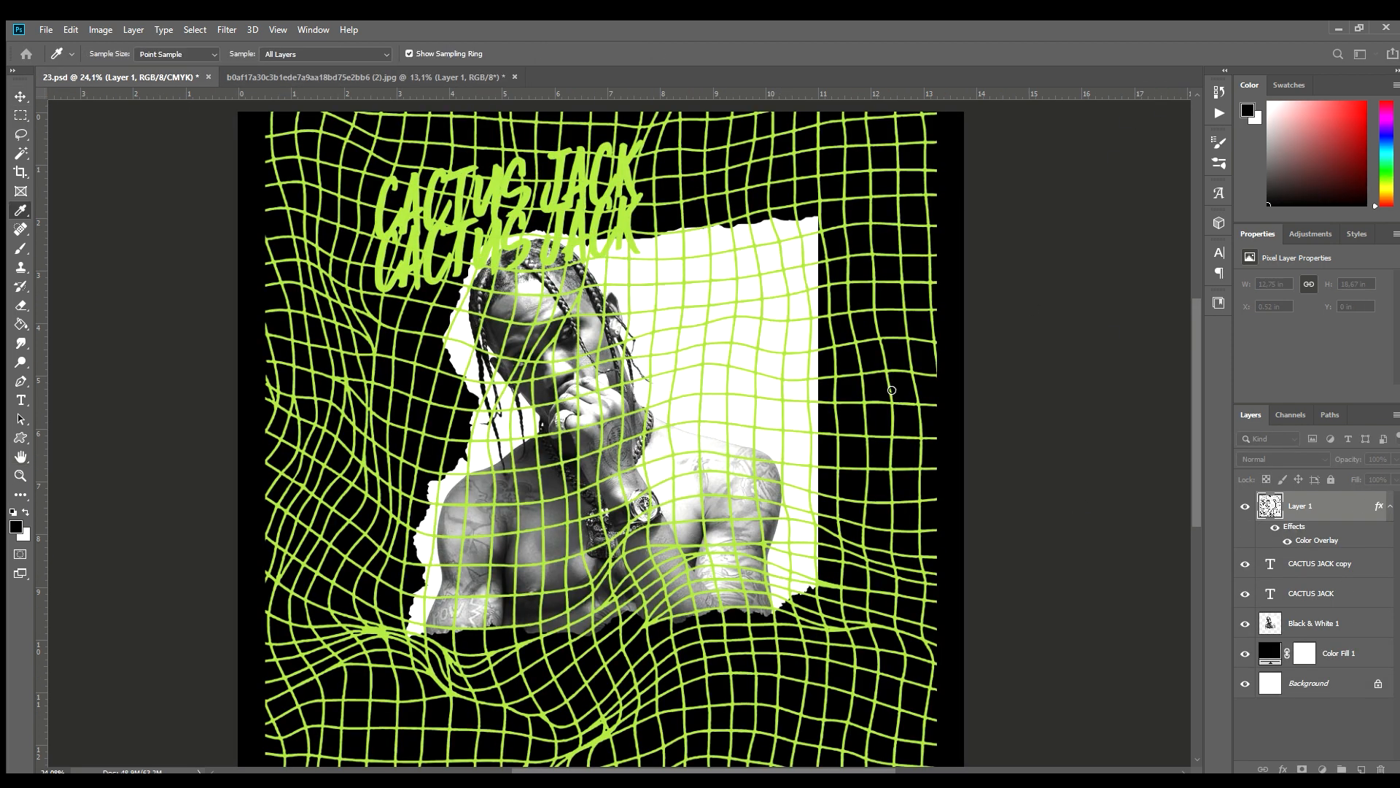
pyautogui.click(892, 391)
pyautogui.click(1340, 109)
# Place the grid layer beneath Black & White 1, scale it to 45.46% and position it behind the photo's torn left side.
pyautogui.moveTo(1354, 519); pyautogui.dragTo(1340, 637)
pyautogui.hotkey('ctrl', 't')
pyautogui.moveTo(939, 610); pyautogui.dragTo(612, 497)
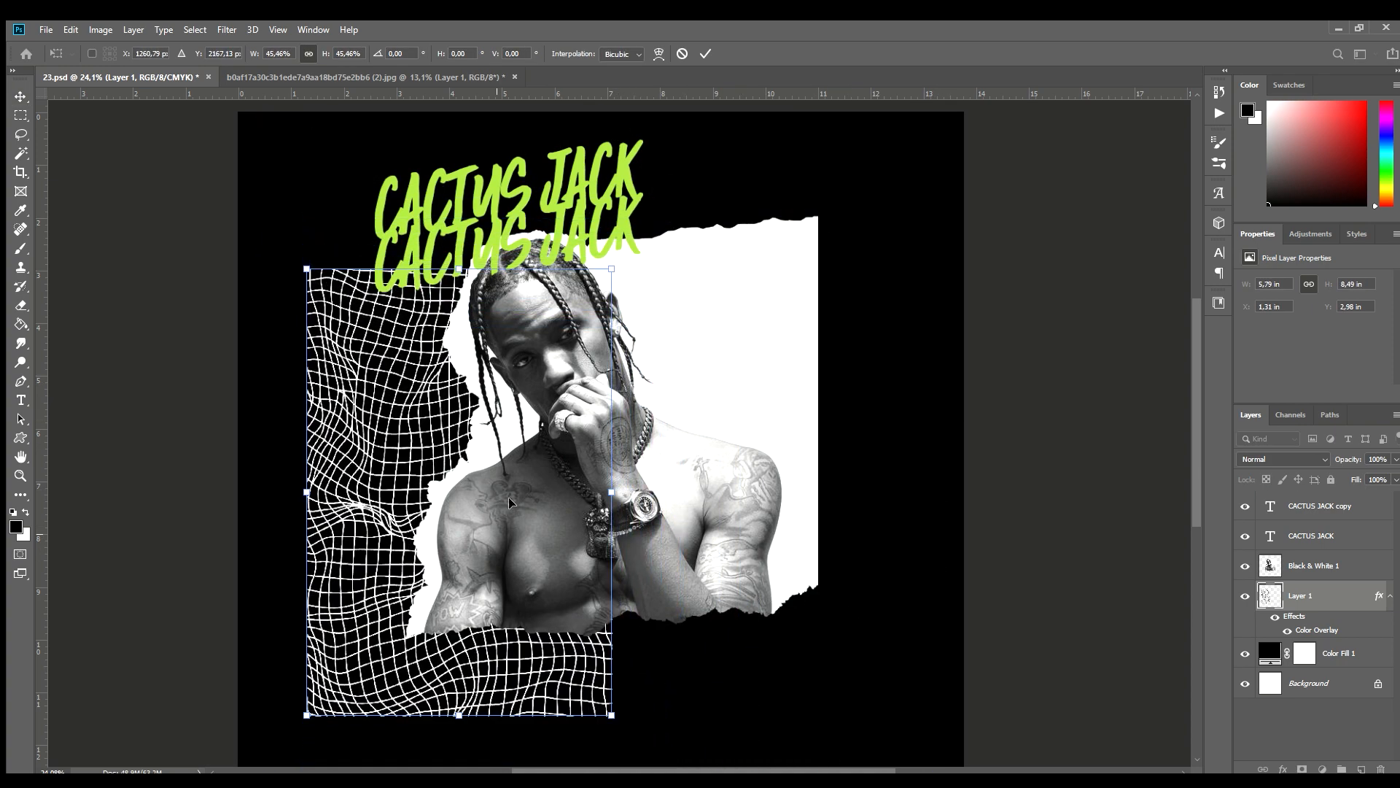
pyautogui.moveTo(472, 546); pyautogui.dragTo(502, 504)
pyautogui.press('Return')
# Lasso and delete the outer parts of the grid above, left of and below the photo.
pyautogui.scroll(4, 361, 317)
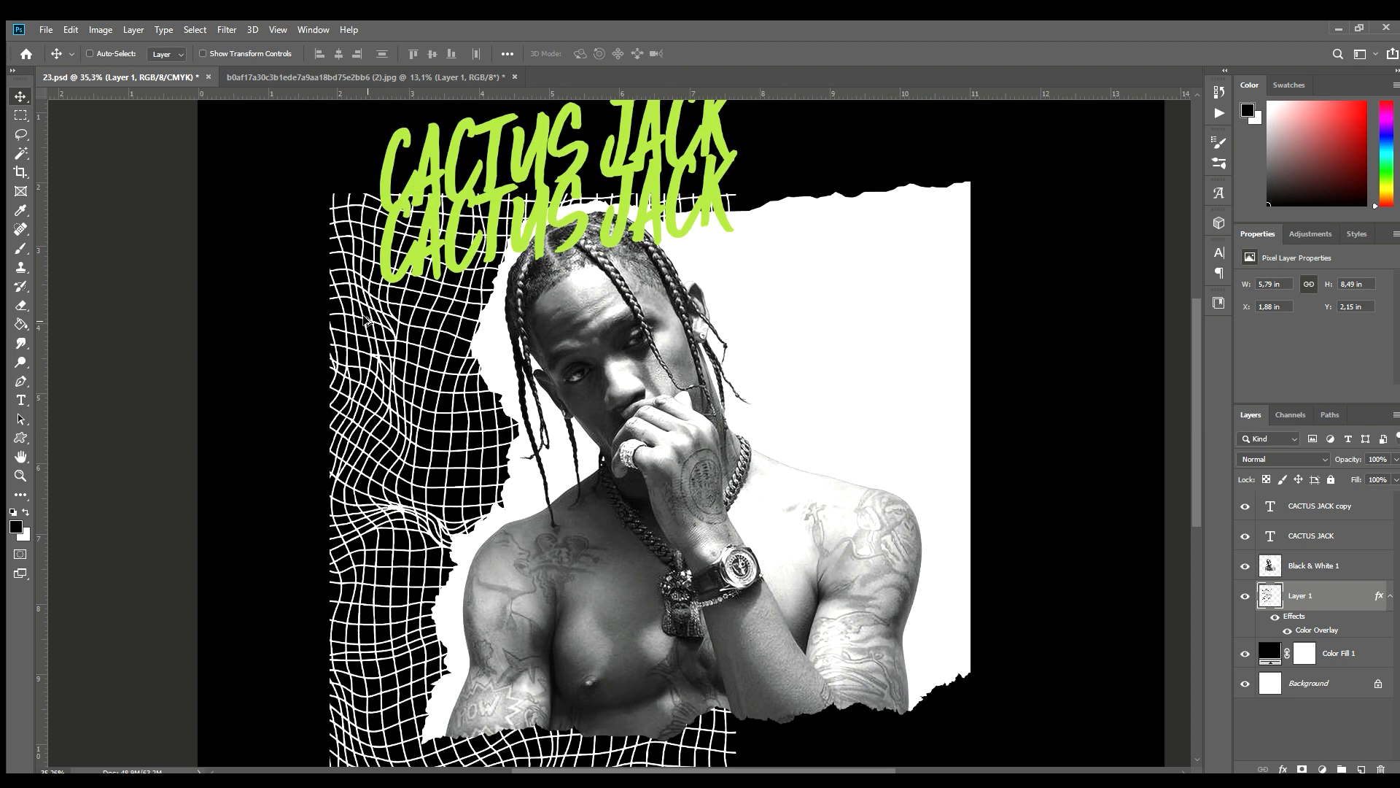
pyautogui.press('l')
pyautogui.scroll(-2, 536, 198)
pyautogui.moveTo(712, 234)
pyautogui.mouseDown()
pyautogui.moveTo(526, 223)
pyautogui.moveTo(426, 307)
pyautogui.moveTo(376, 678)
pyautogui.moveTo(412, 712)
pyautogui.moveTo(793, 733)
pyautogui.moveTo(228, 182)
pyautogui.moveTo(825, 255)
pyautogui.mouseUp()
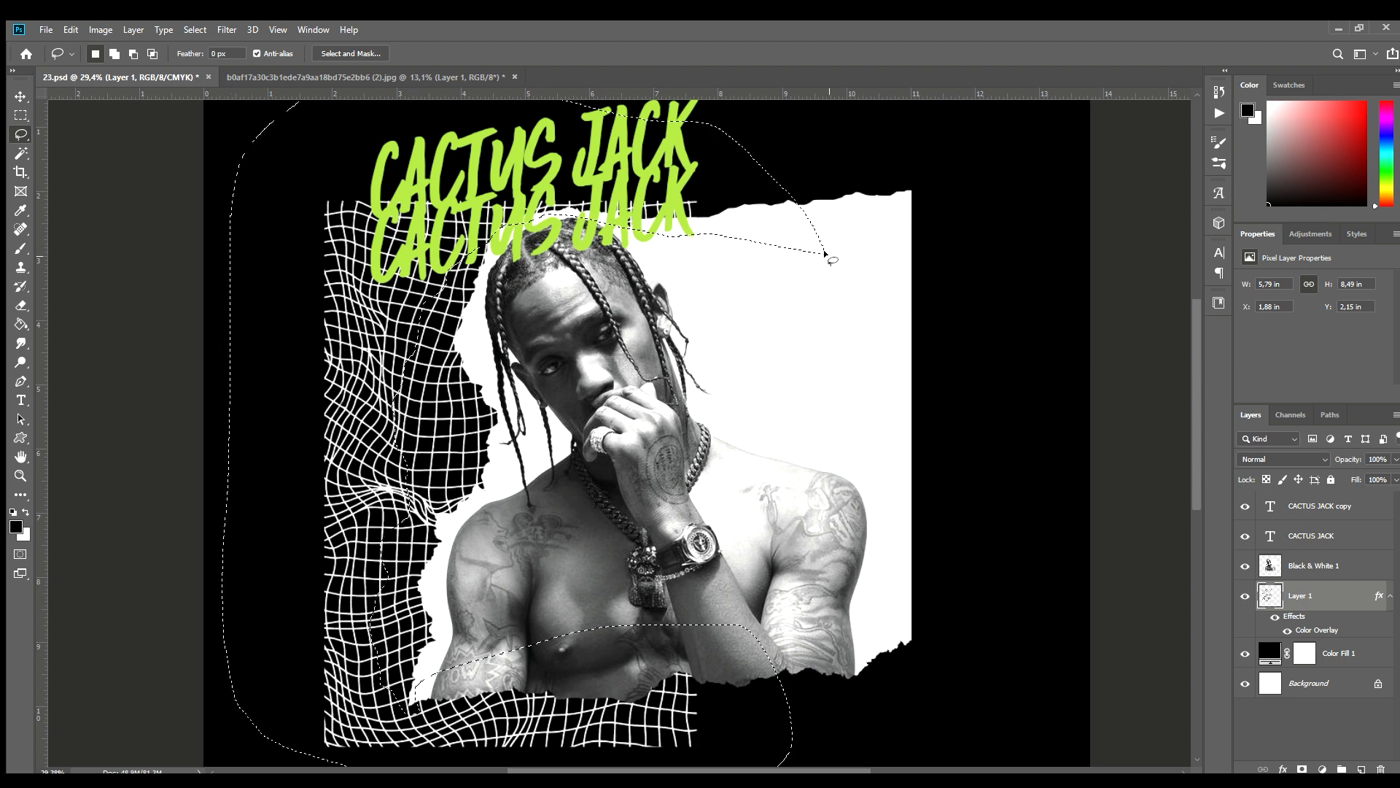
pyautogui.press('Delete')
pyautogui.hotkey('ctrl', 'd')
# Trim the remaining grid's left side and lower end into an irregular outline close to the torn photo edge.
pyautogui.scroll(-4, 696, 317)
pyautogui.scroll(-2, 690, 349)
pyautogui.scroll(6, 514, 412)
pyautogui.moveTo(427, 456)
pyautogui.mouseDown()
pyautogui.moveTo(422, 555)
pyautogui.moveTo(322, 433)
pyautogui.moveTo(334, 436)
pyautogui.mouseUp()
pyautogui.press('Delete')
pyautogui.hotkey('ctrl', 'd')
pyautogui.moveTo(450, 641)
pyautogui.mouseDown()
pyautogui.moveTo(425, 660)
pyautogui.moveTo(465, 667)
pyautogui.mouseUp()
pyautogui.scroll(-3, 472, 701)
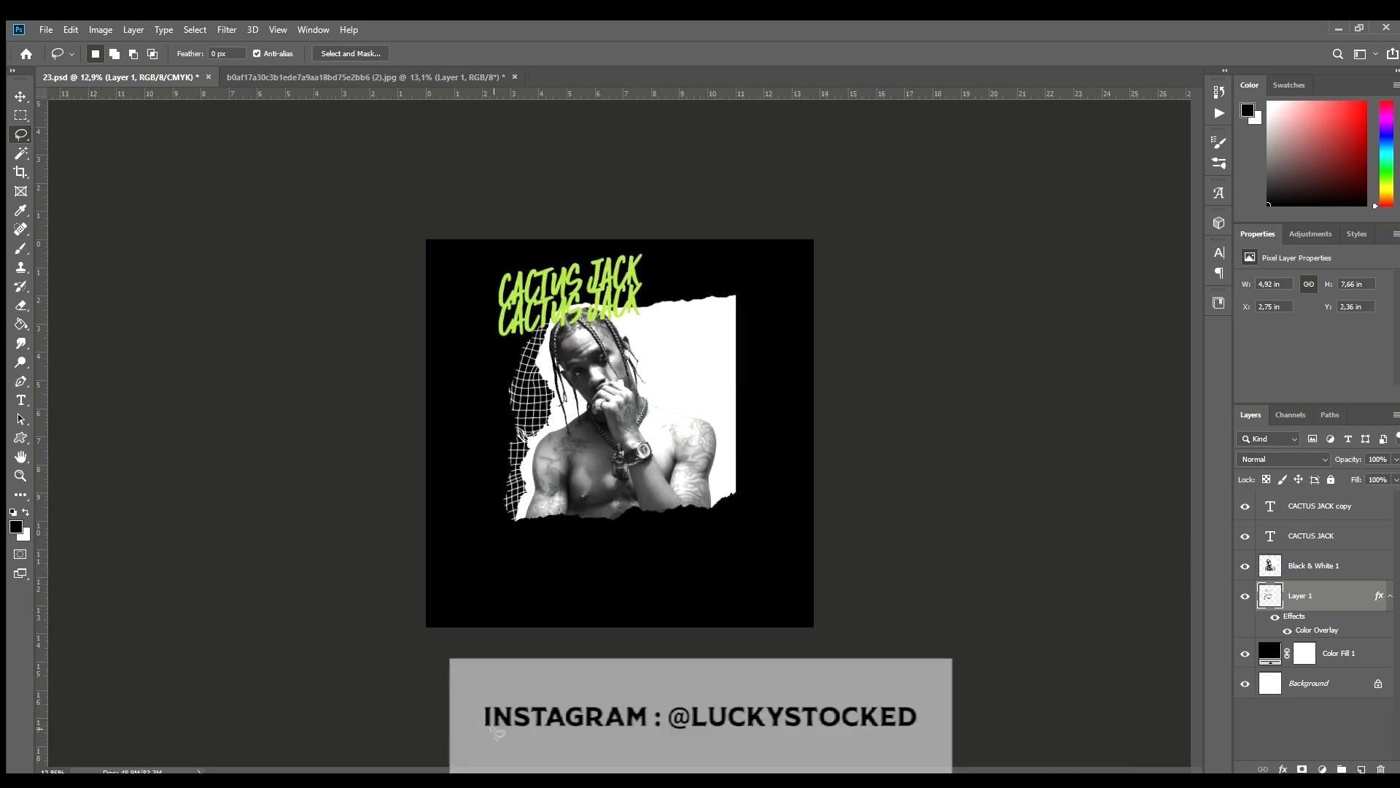
# Enlarge both CACTUS JACK text layers together to 92.71 pt and save the document.
pyautogui.scroll(2, 618, 433)
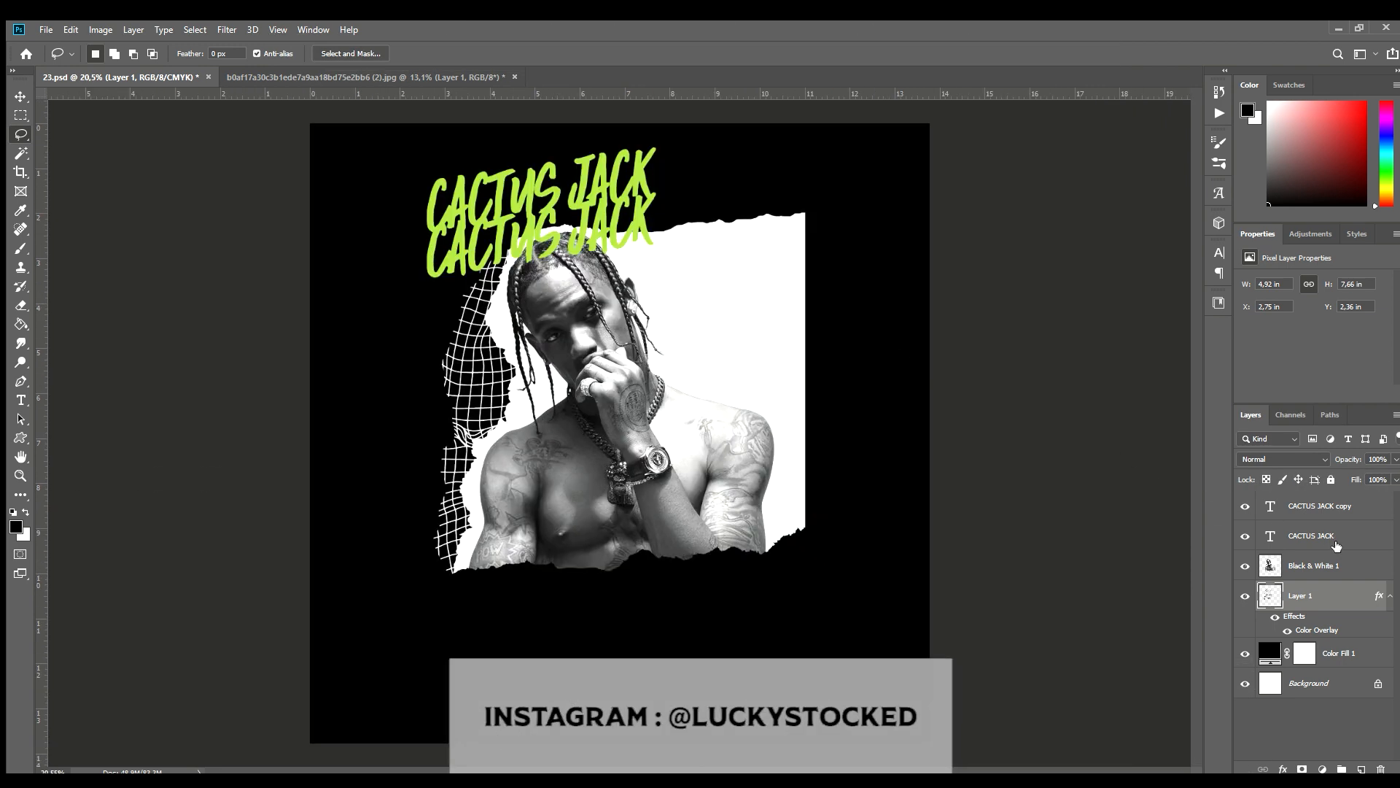
pyautogui.click(1312, 535)
pyautogui.keyDown('shift'); pyautogui.click(1319, 505); pyautogui.keyUp('shift')
pyautogui.hotkey('ctrl', 't')
pyautogui.moveTo(663, 212); pyautogui.dragTo(689, 211)
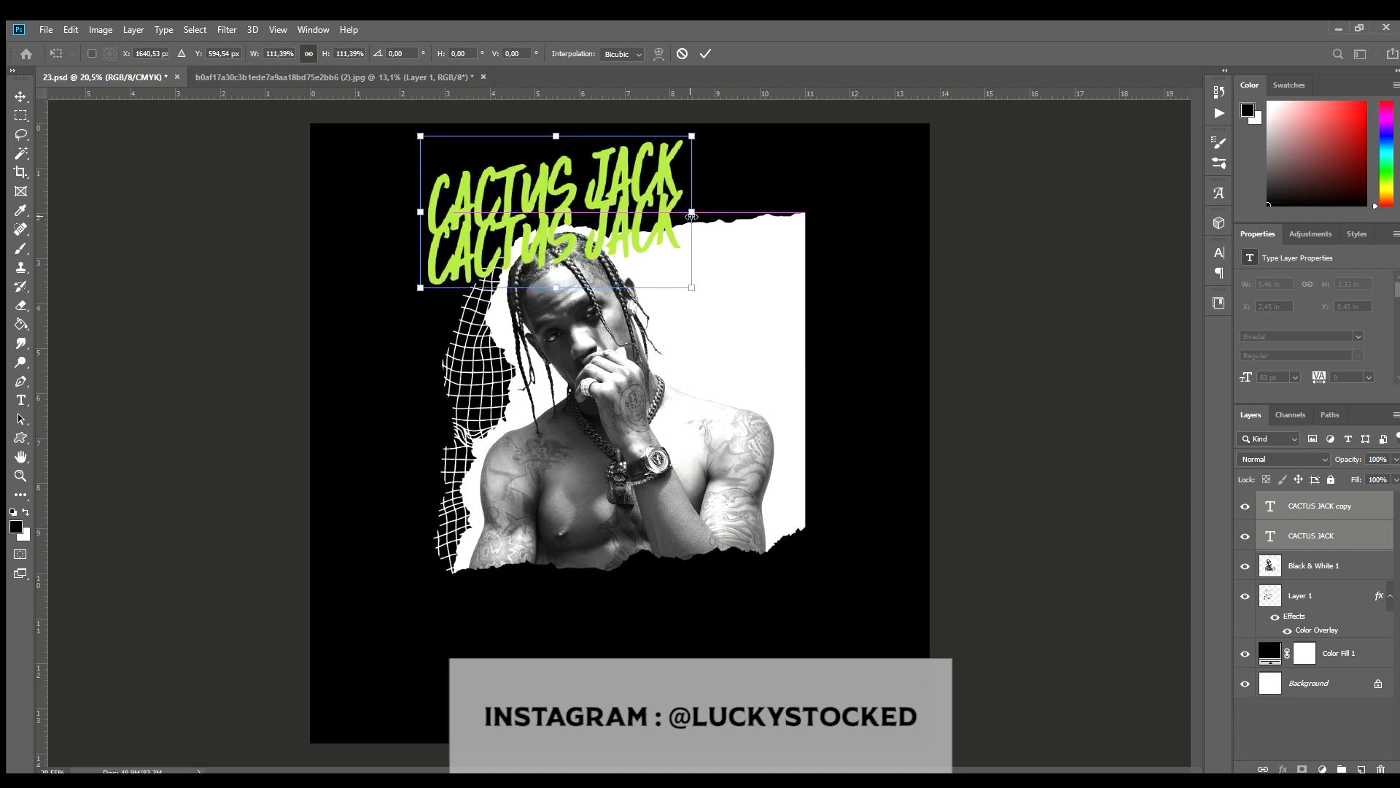
pyautogui.press('Return')
pyautogui.press('l')
pyautogui.scroll(1, 415, 407)
pyautogui.scroll(-1, 415, 406)
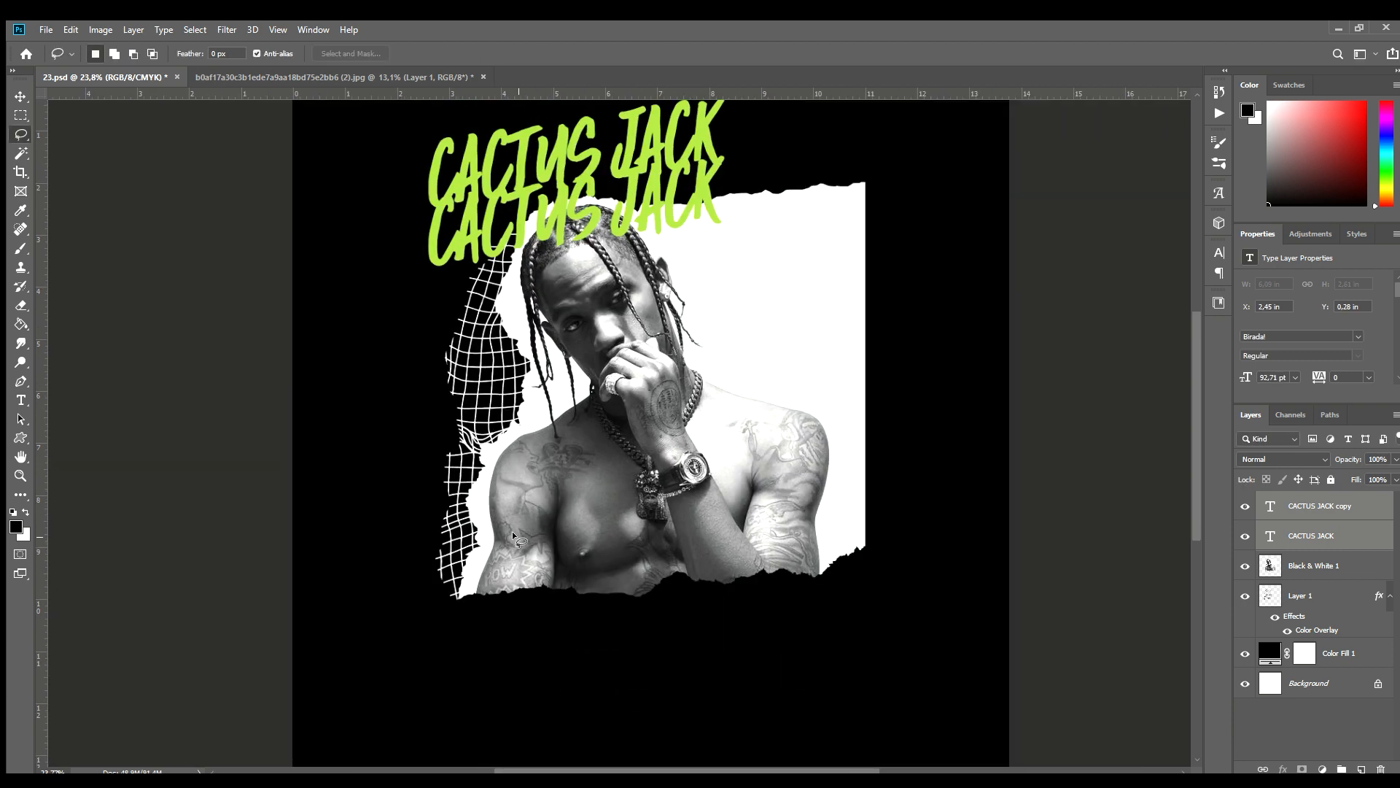
pyautogui.hotkey('ctrl', 's')
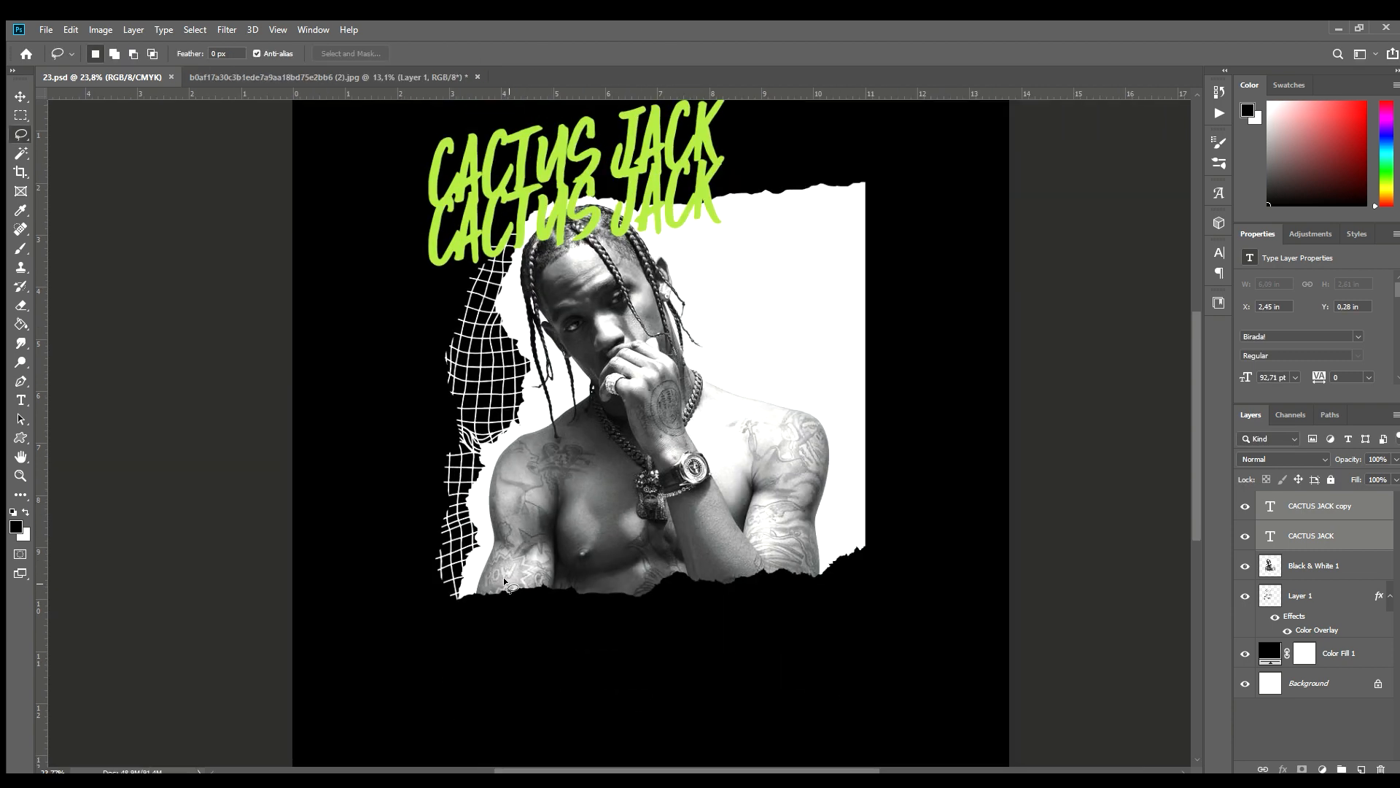
# Duplicate the CACTUS JACK copy text layer.
pyautogui.click(1307, 515)
pyautogui.hotkey('ctrl', 'j')
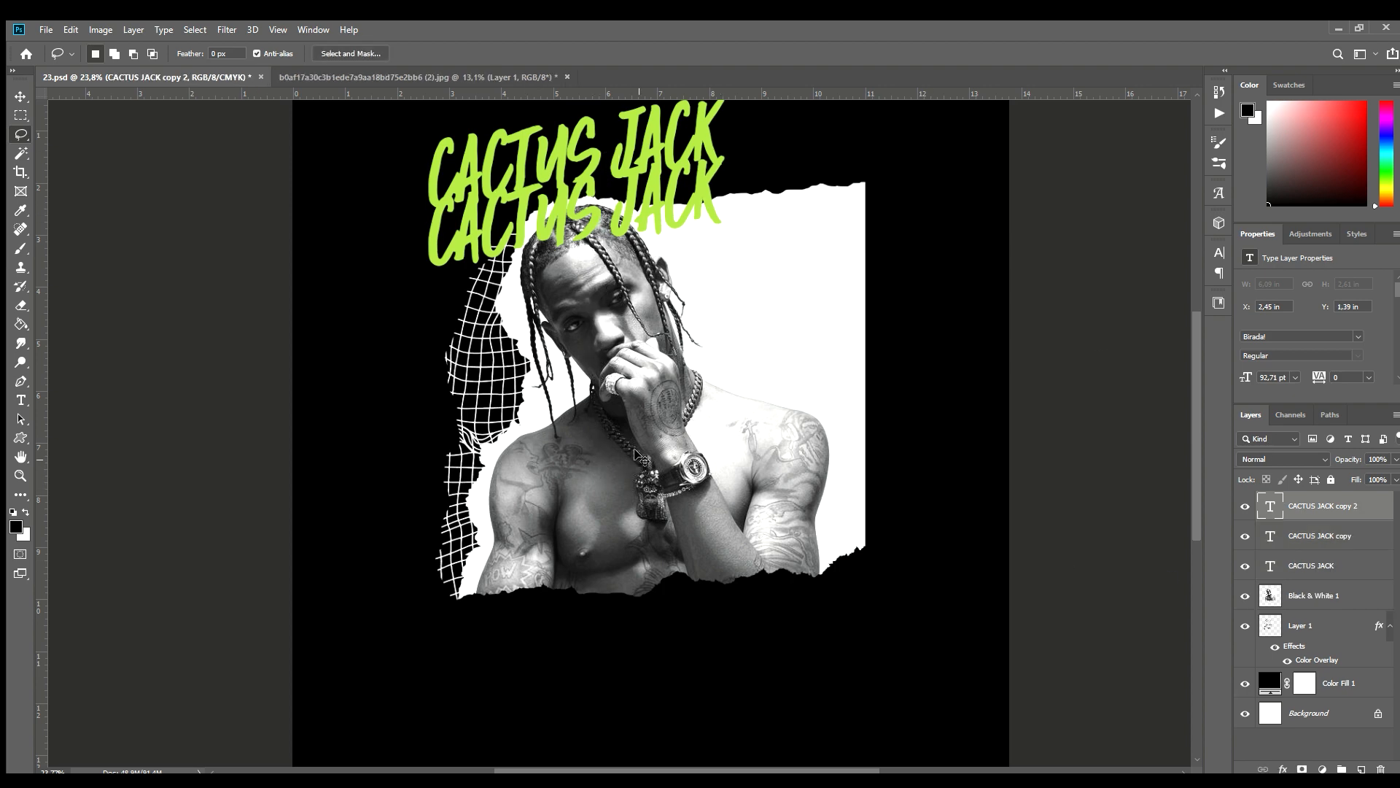
# Move the duplicated CACTUS JACK text onto the lower part of the photo and change its wording to "la flame".
pyautogui.press('v')
pyautogui.moveTo(560, 300); pyautogui.dragTo(581, 496)
pyautogui.doubleClick(581, 496)
pyautogui.write('LA')
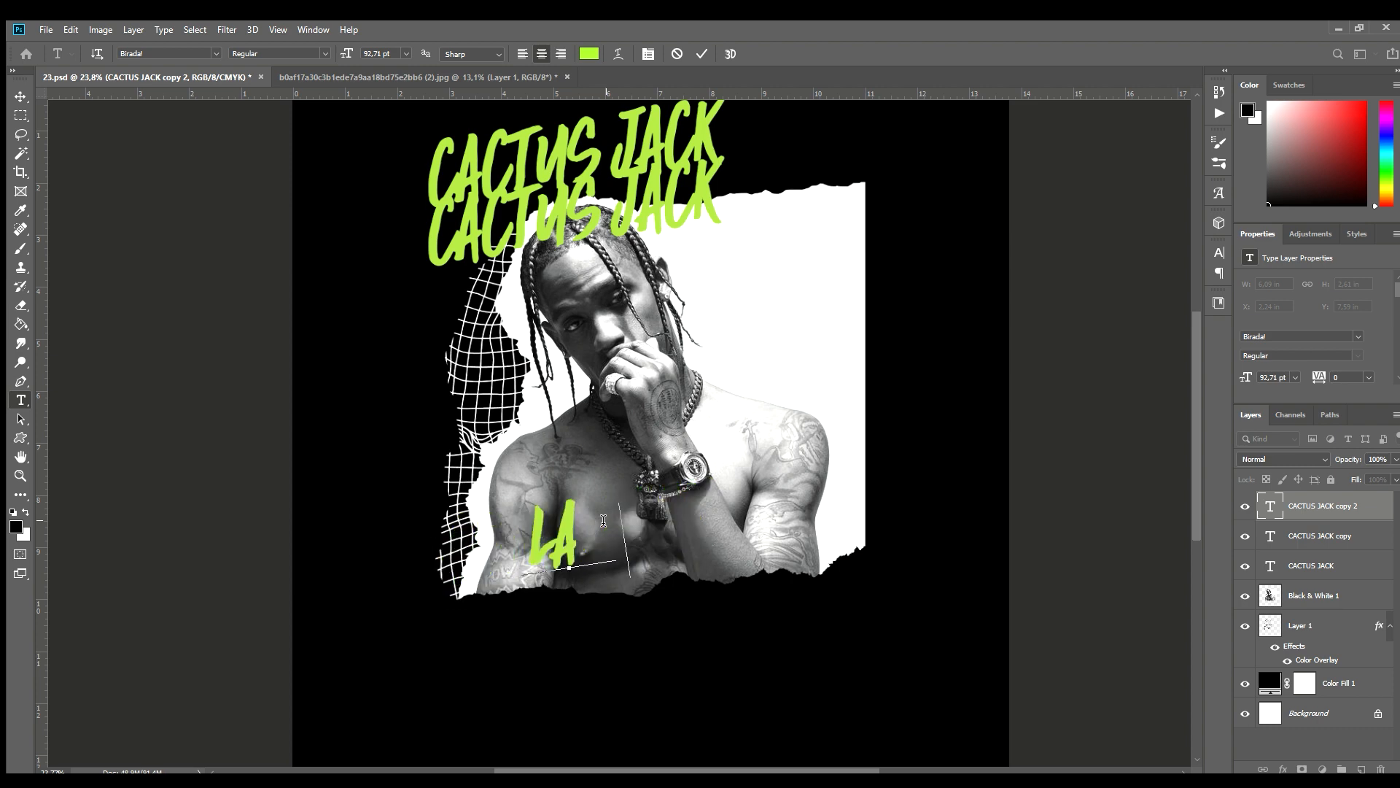
pyautogui.write(' FLAme')
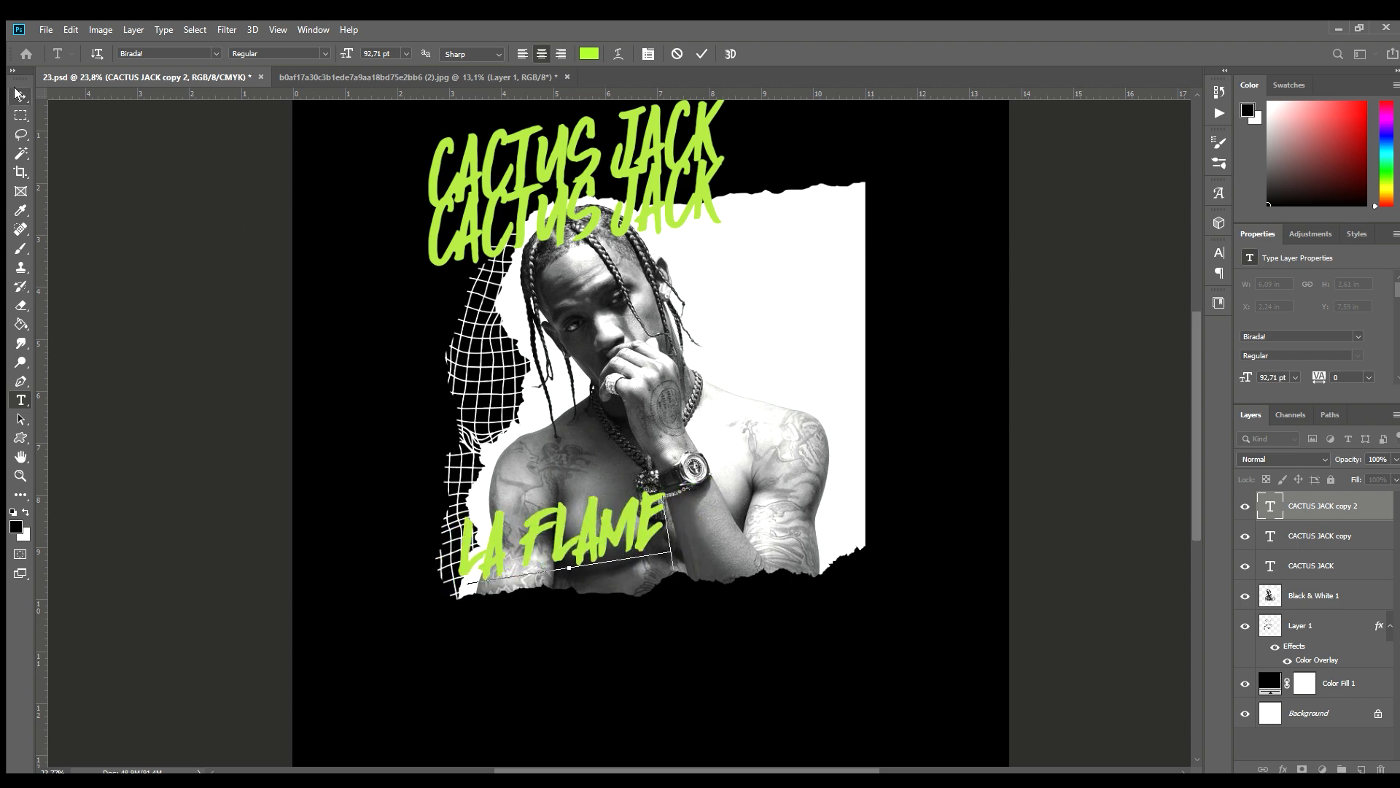
# Scale the LA FLAME text down to 63.85 pt and place it over the photo's lower right area.
pyautogui.hotkey('ctrl', 't')
pyautogui.moveTo(676, 545); pyautogui.dragTo(768, 504)
pyautogui.press('Return')
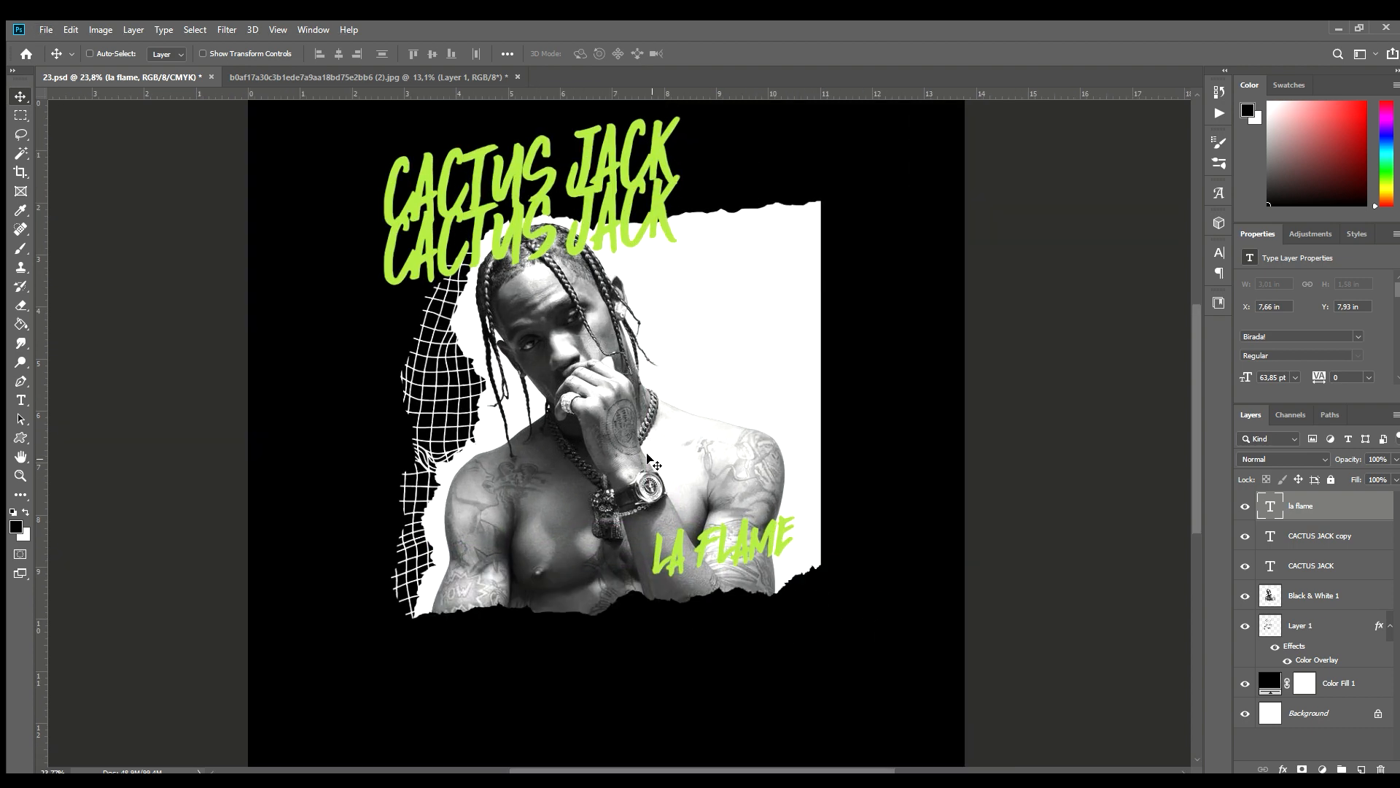
# Add a paragraph text box below the photo containing the quote starting "Raging and having good feelings", at 21.01 pt.
pyautogui.press('t')
pyautogui.scroll(-1, 438, 637)
pyautogui.moveTo(337, 621); pyautogui.dragTo(760, 723)
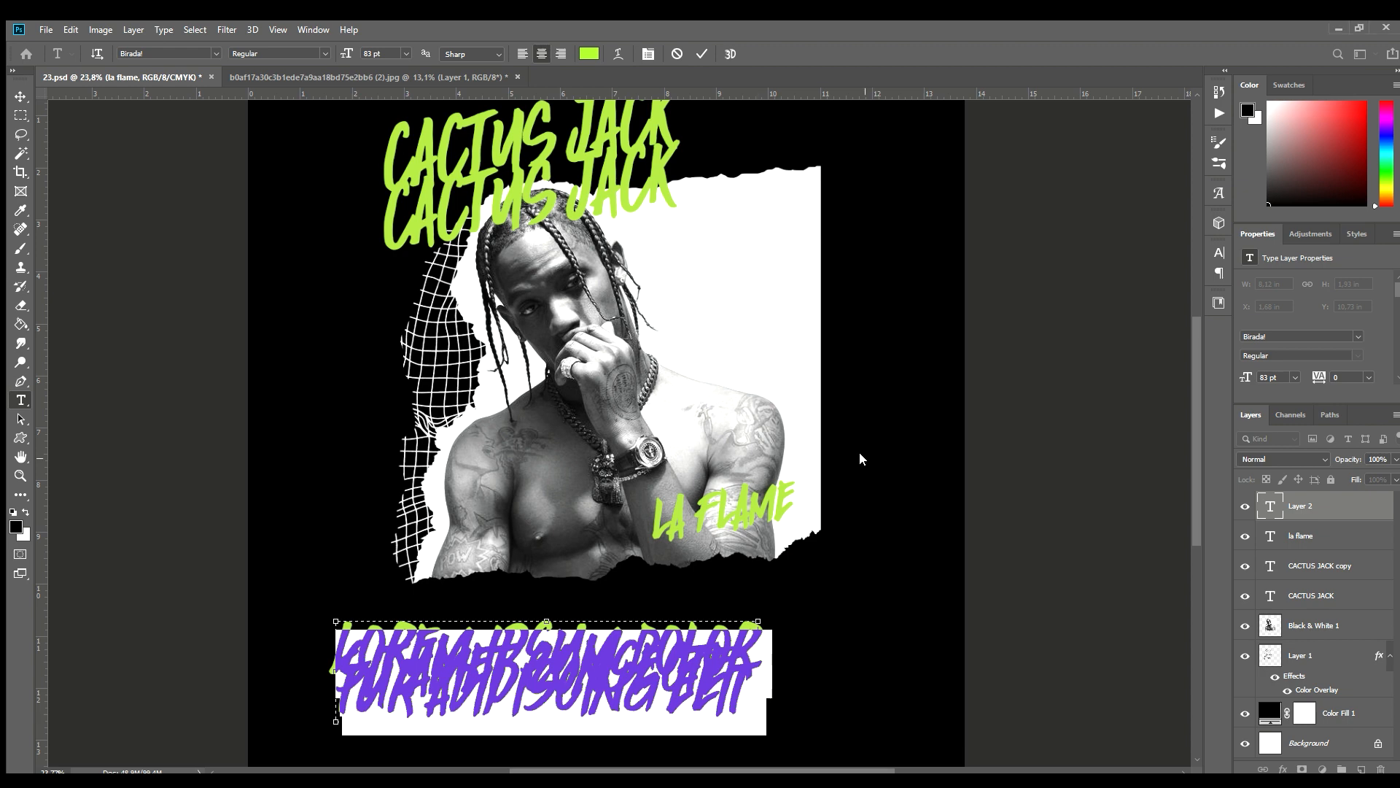
pyautogui.moveTo(348, 53); pyautogui.dragTo(303, 57)
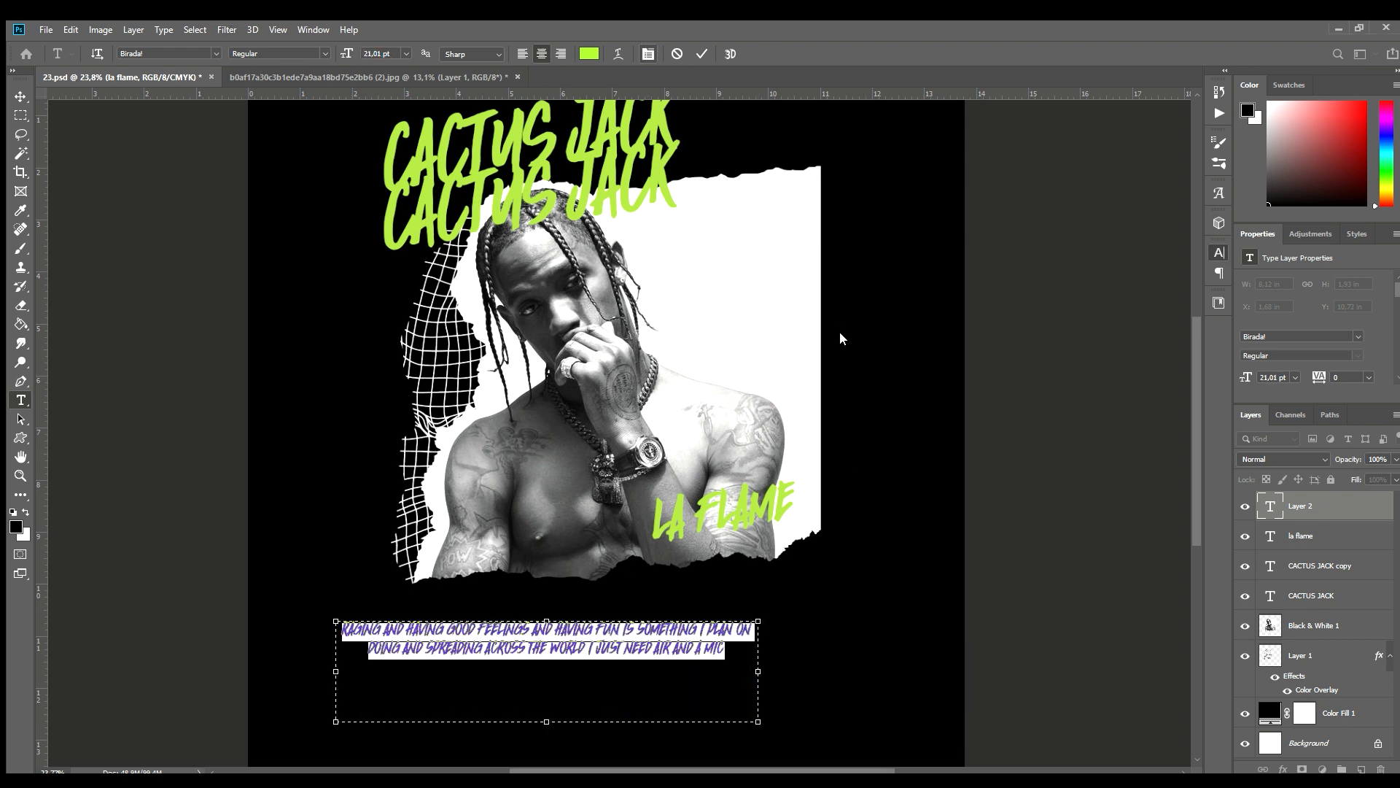
# Format the quote paragraph as Arial Bold in all caps at 16.01 pt with tighter leading.
pyautogui.click(1123, 275)
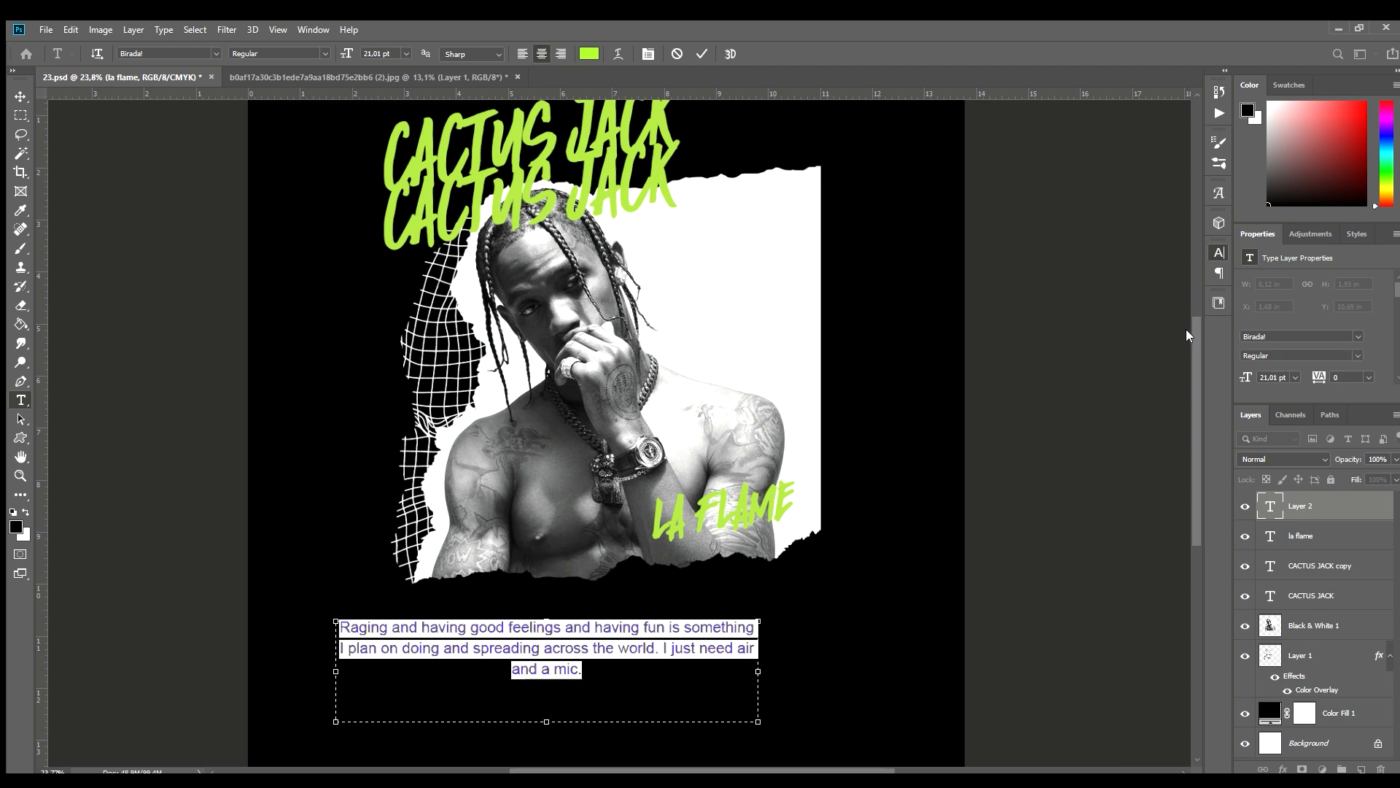
pyautogui.click(1172, 336)
pyautogui.hotkey('ctrl', 'shift', 'k')
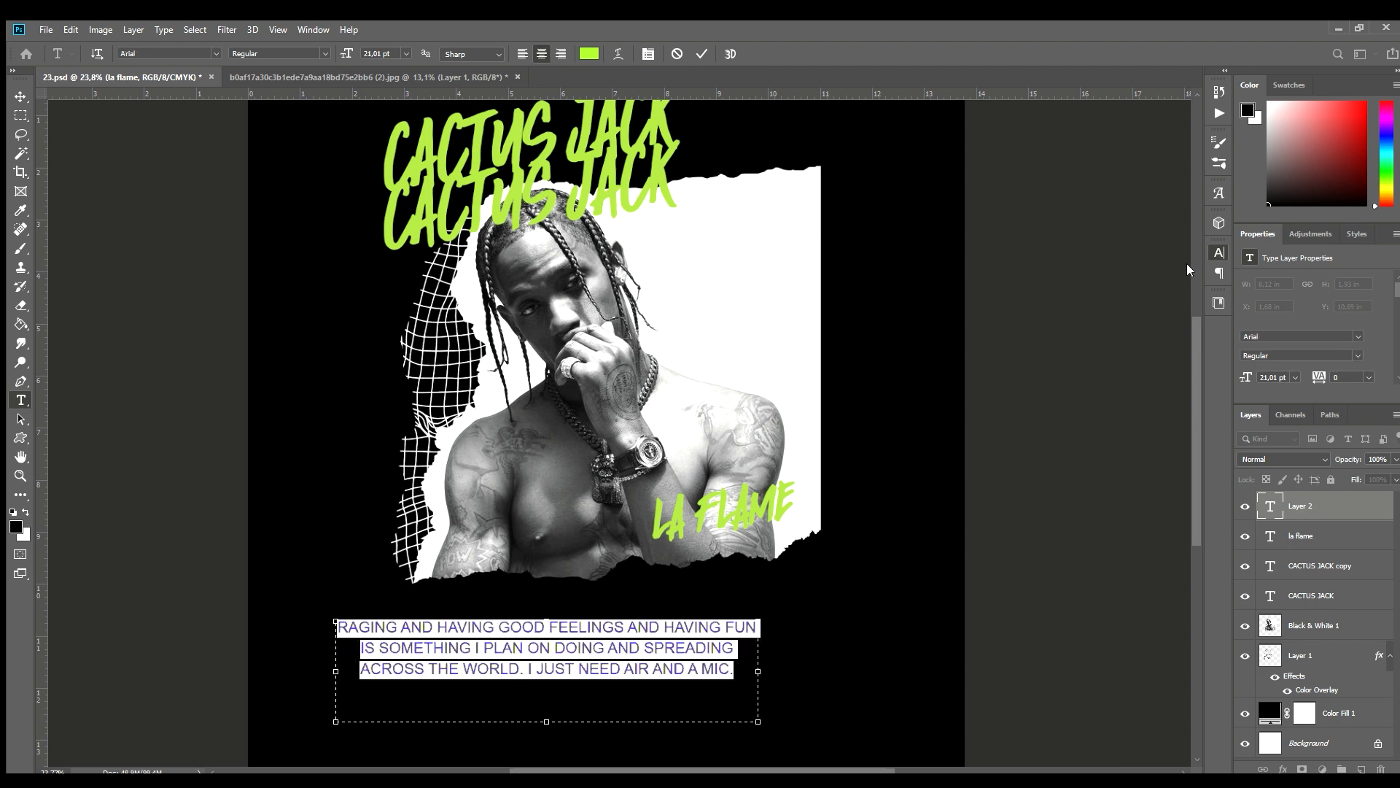
pyautogui.click(1172, 356)
pyautogui.moveTo(1058, 290); pyautogui.dragTo(1054, 291)
pyautogui.moveTo(1140, 287); pyautogui.dragTo(1136, 287)
# Append the sentences from "The most ironic thing is my grandfather" to "He played more, like, soul music." to the quote.
pyautogui.click(613, 667)
pyautogui.hotkey('ctrl', 'a')
pyautogui.click(595, 677)
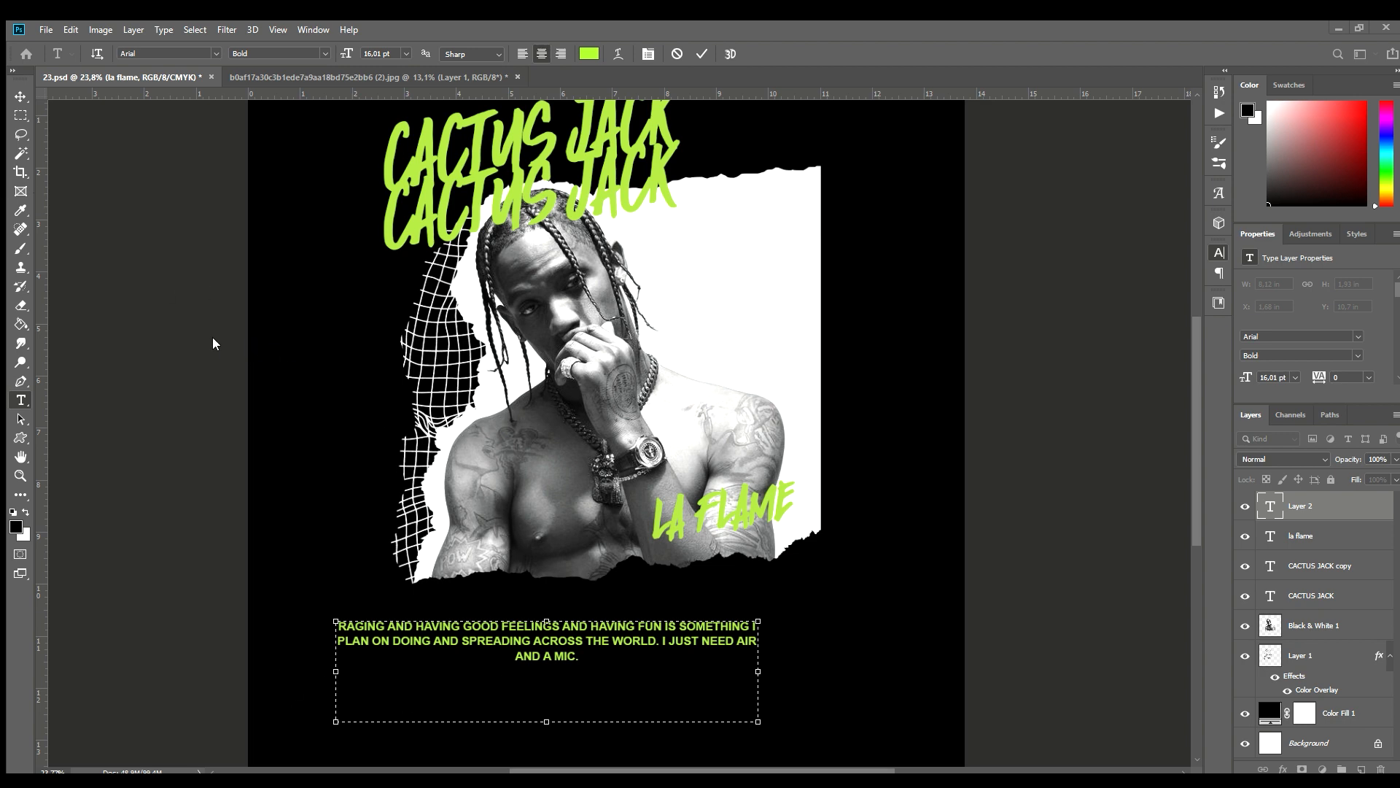
pyautogui.write('THE MOST IRONIC THING IS MY GRANDFATHER HAS HIS MASTERS IN MUSIC COMPOSITION; HE WAS A JAZZ COMPOSER. MY DAD WAS A MUSICIAN, TOO. HE PLAYED MORE, LIKE, SOUL MUSIC.')
# Left-align the quote, widen its text box slightly and set the font size to 14 pt.
pyautogui.hotkey('ctrl', 'a')
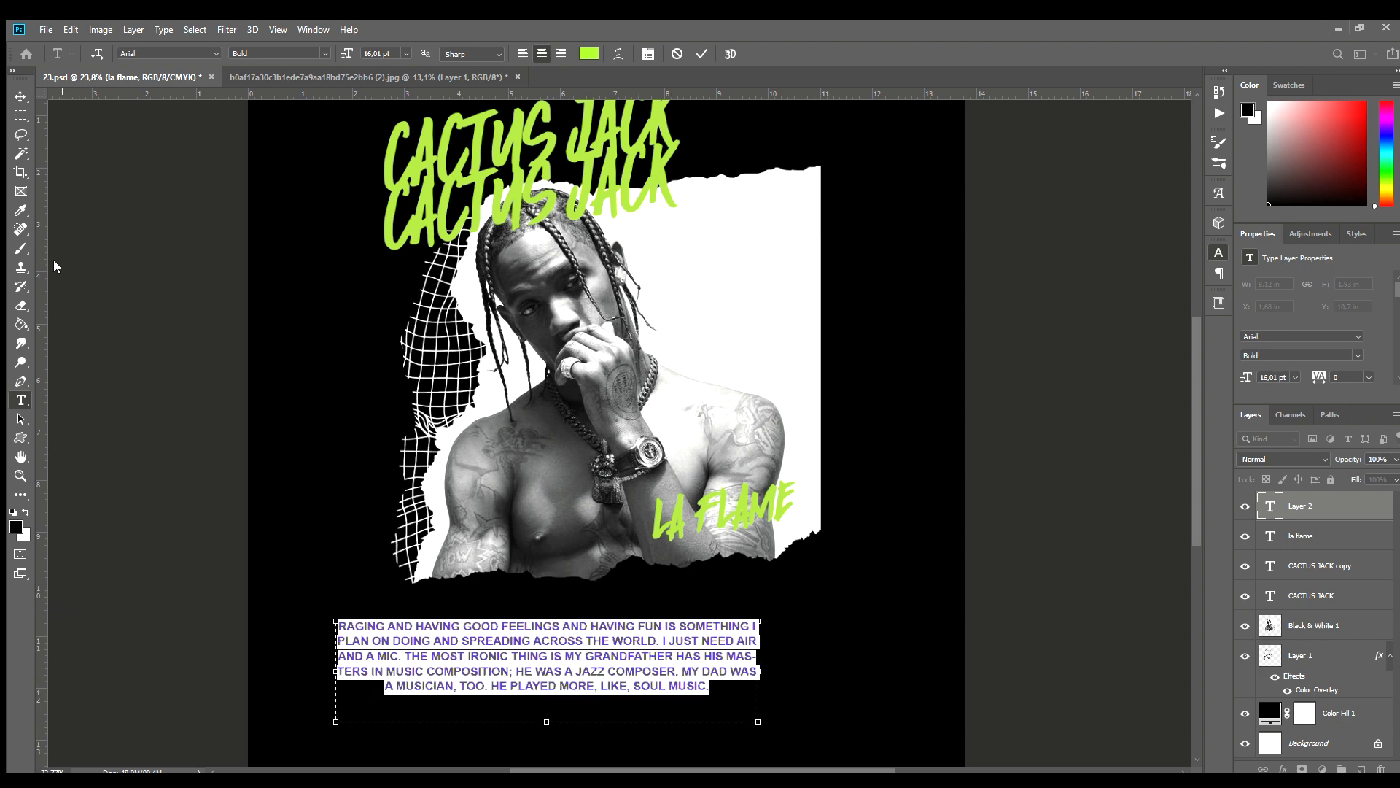
pyautogui.click(522, 54)
pyautogui.moveTo(759, 682); pyautogui.dragTo(788, 672)
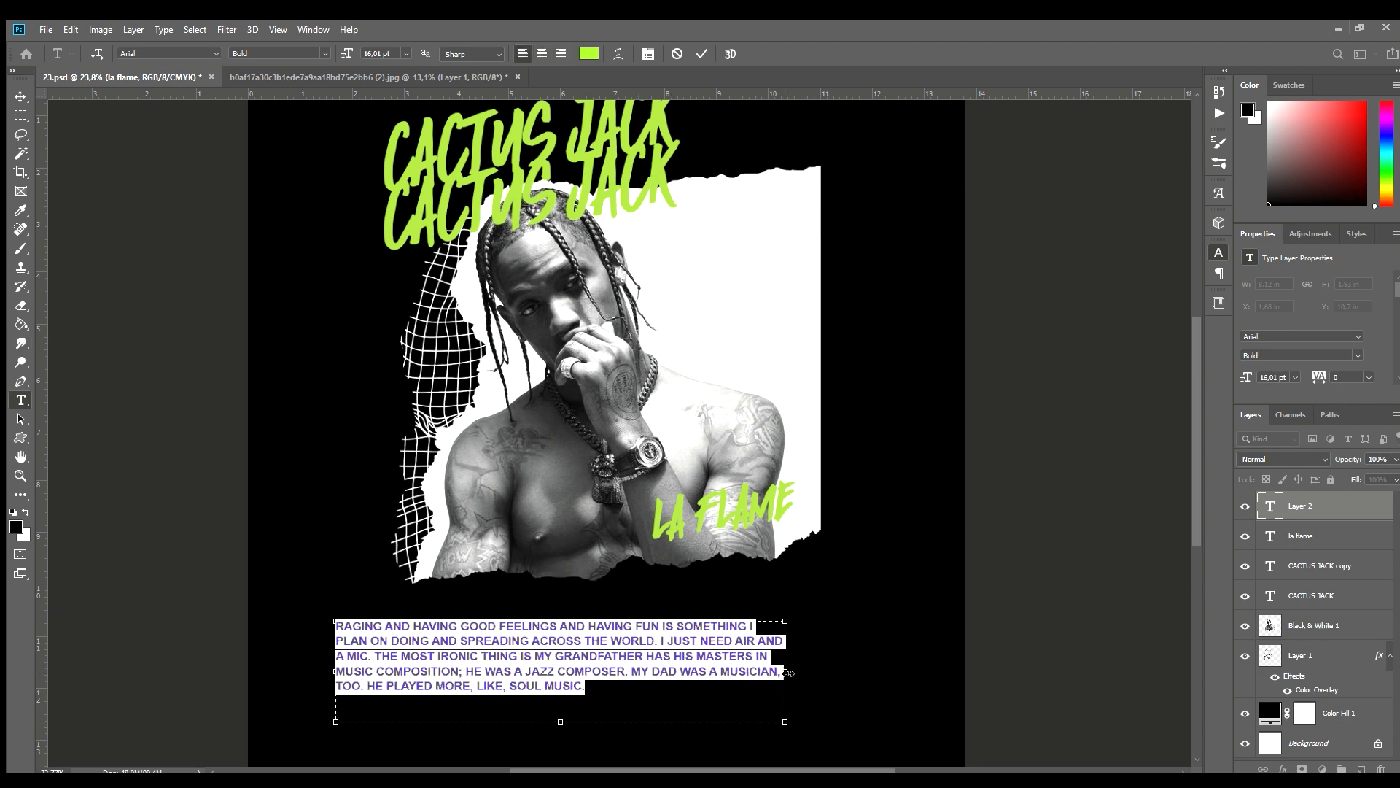
pyautogui.hotkey('ctrl', 'shift', ',')
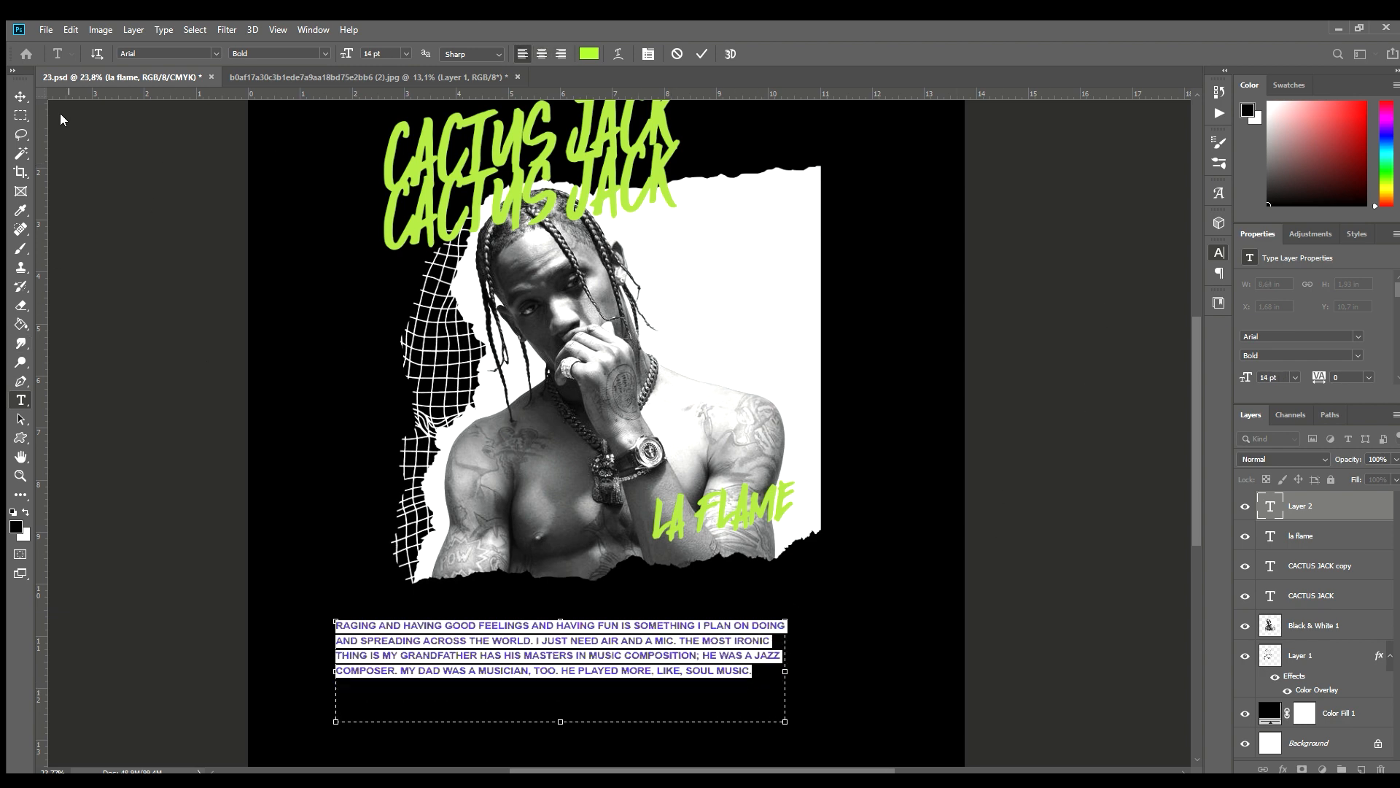
# Move the quote paragraph up and to the right, to the photo's lower torn edge.
pyautogui.click(20, 96)
pyautogui.hotkey('ctrl', 't')
pyautogui.moveTo(646, 658); pyautogui.dragTo(773, 626)
pyautogui.press('Return')
pyautogui.press('t')
pyautogui.click(797, 582)
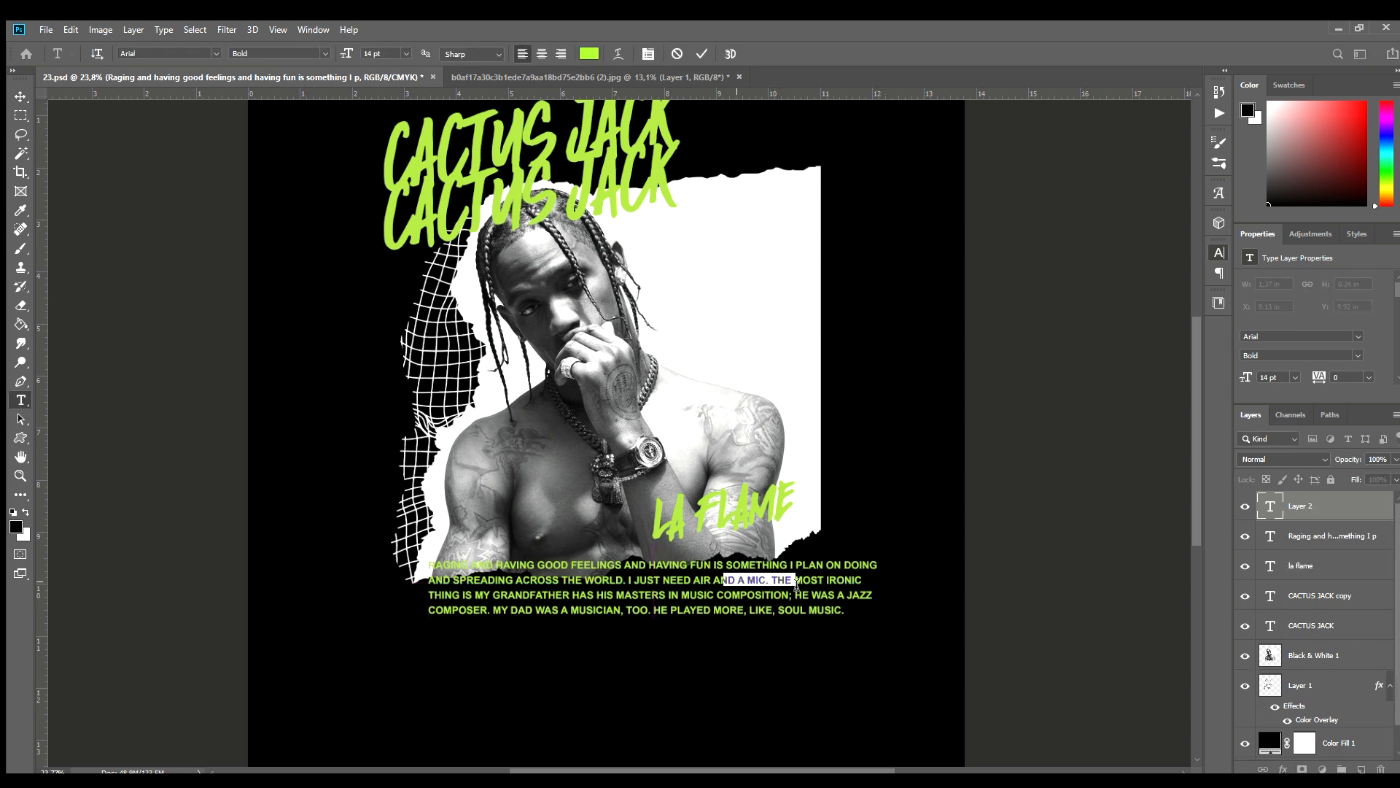
pyautogui.click(21, 97)
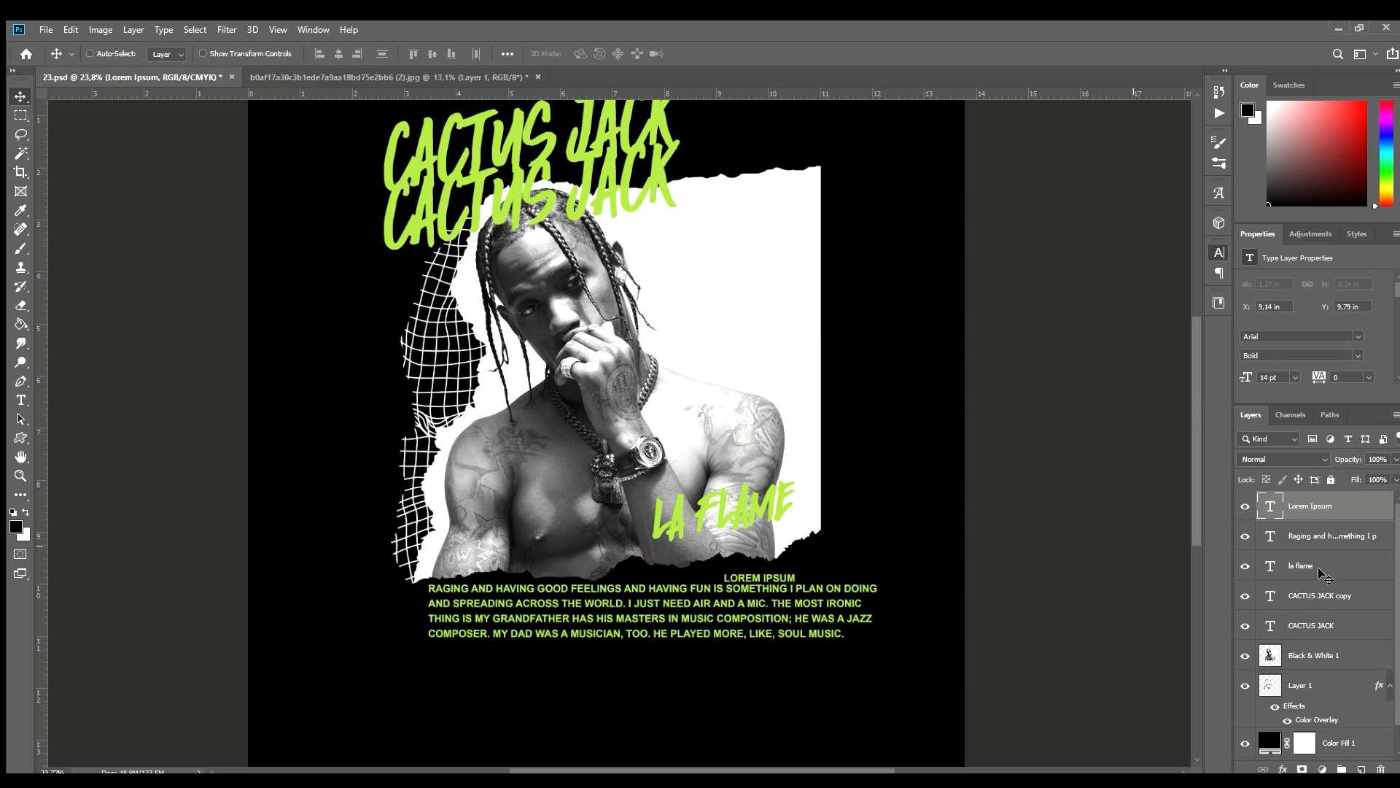
pyautogui.press('Delete')
# Set the whole quote paragraph to 12 pt and turn off all caps.
pyautogui.press('t')
pyautogui.click(763, 620)
pyautogui.hotkey('ctrl', 'a')
pyautogui.hotkey('ctrl', 'shift', ',')
pyautogui.hotkey('ctrl', 'a')
pyautogui.hotkey('ctrl', 'shift', 'k')
# Narrow the quote's text box to the photo's right edge and right-align the paragraph.
pyautogui.moveTo(877, 635); pyautogui.dragTo(816, 636)
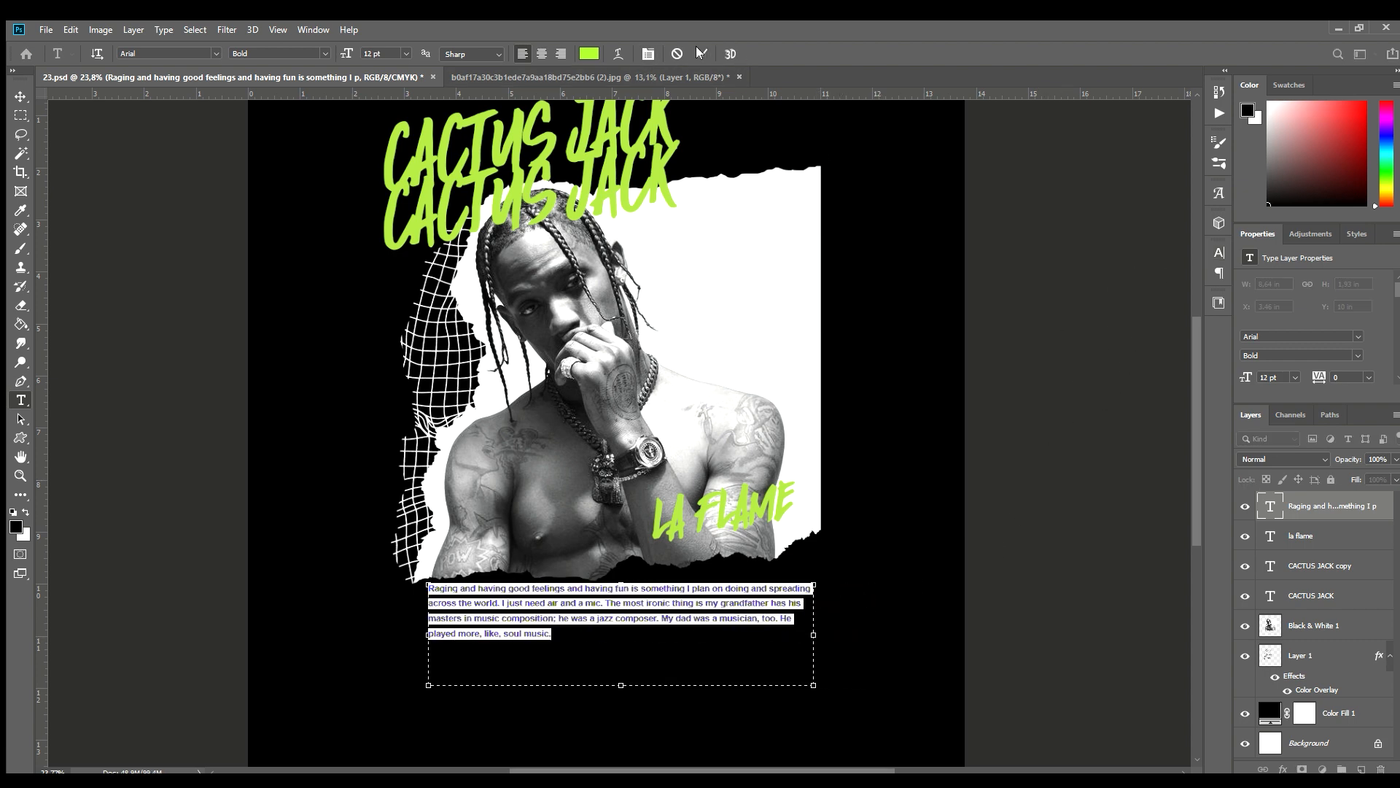
pyautogui.click(560, 54)
pyautogui.click(701, 54)
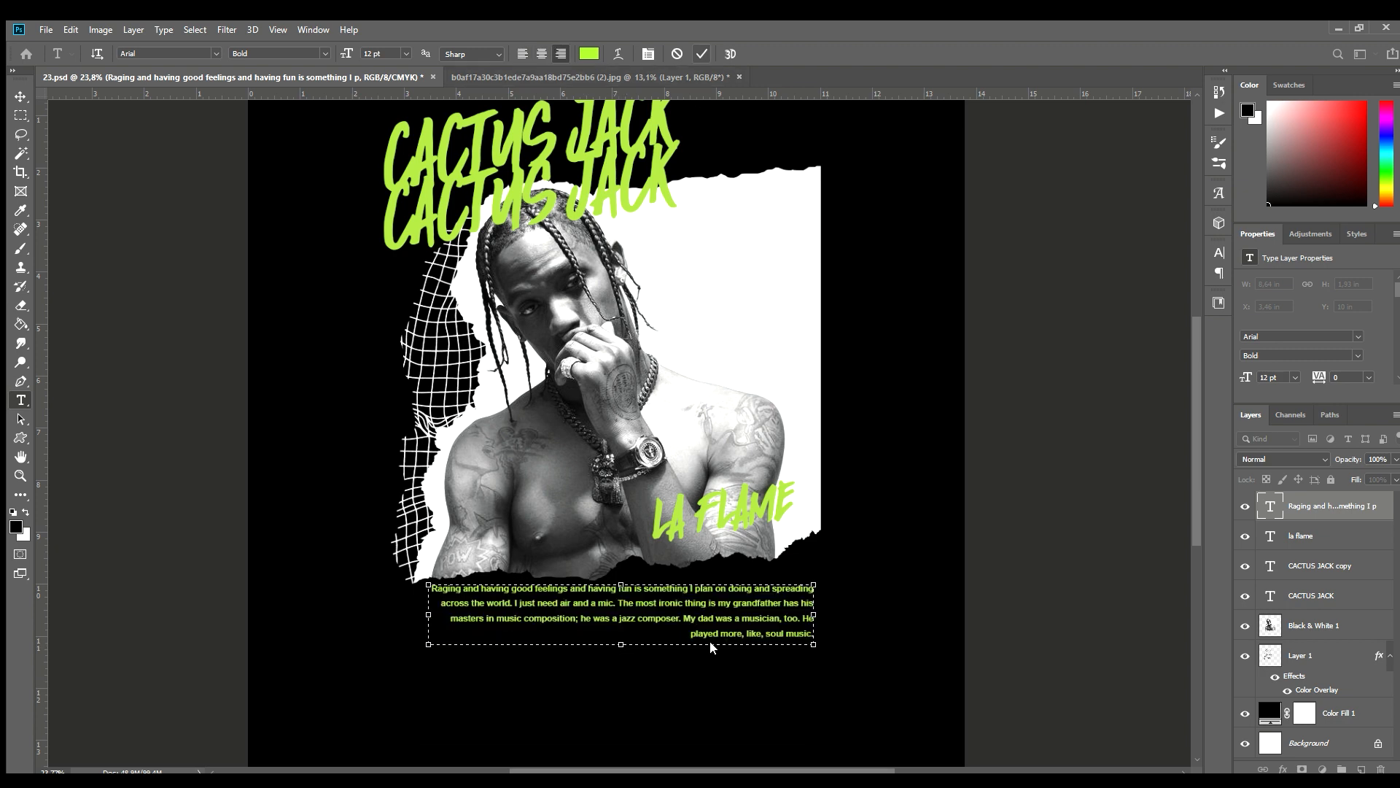
# Delete the semicolon after "composition" in the quote paragraph.
pyautogui.scroll(4, 560, 624)
pyautogui.click(593, 619)
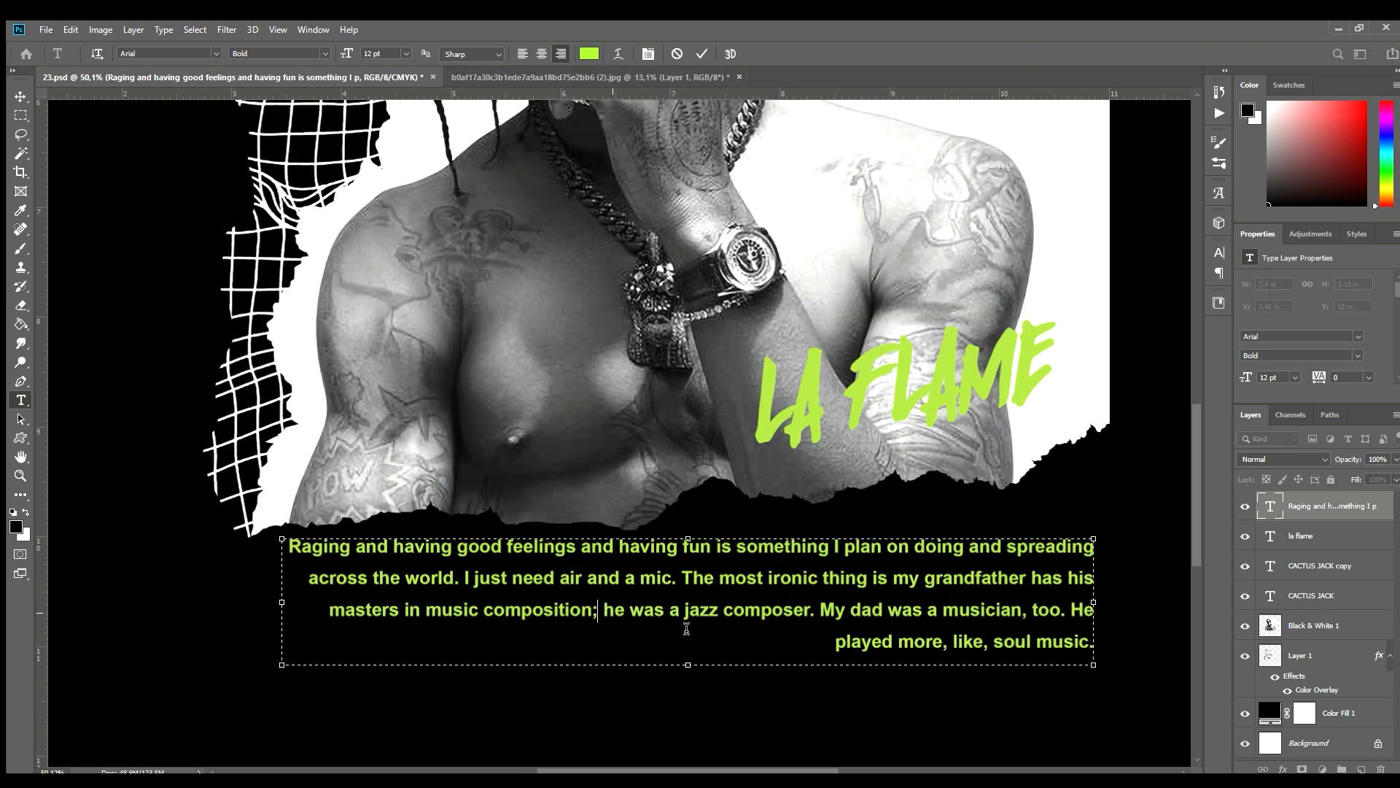
pyautogui.press('BackSpace')
pyautogui.click(700, 53)
# Position the quote paragraph just below the photo with its right side on the photo's right edge, fine-tuning its height.
pyautogui.press('v')
pyautogui.moveTo(620, 565); pyautogui.dragTo(640, 590)
pyautogui.scroll(-4, 623, 594)
pyautogui.scroll(-3, 755, 698)
pyautogui.hotkey('shift', 'Down')
pyautogui.press('Up')
pyautogui.press('Up')
pyautogui.press('Up')
pyautogui.press('Up')
pyautogui.press('Up')
pyautogui.press('Up')
pyautogui.press('Up')
pyautogui.press('Up')
pyautogui.press('Up')
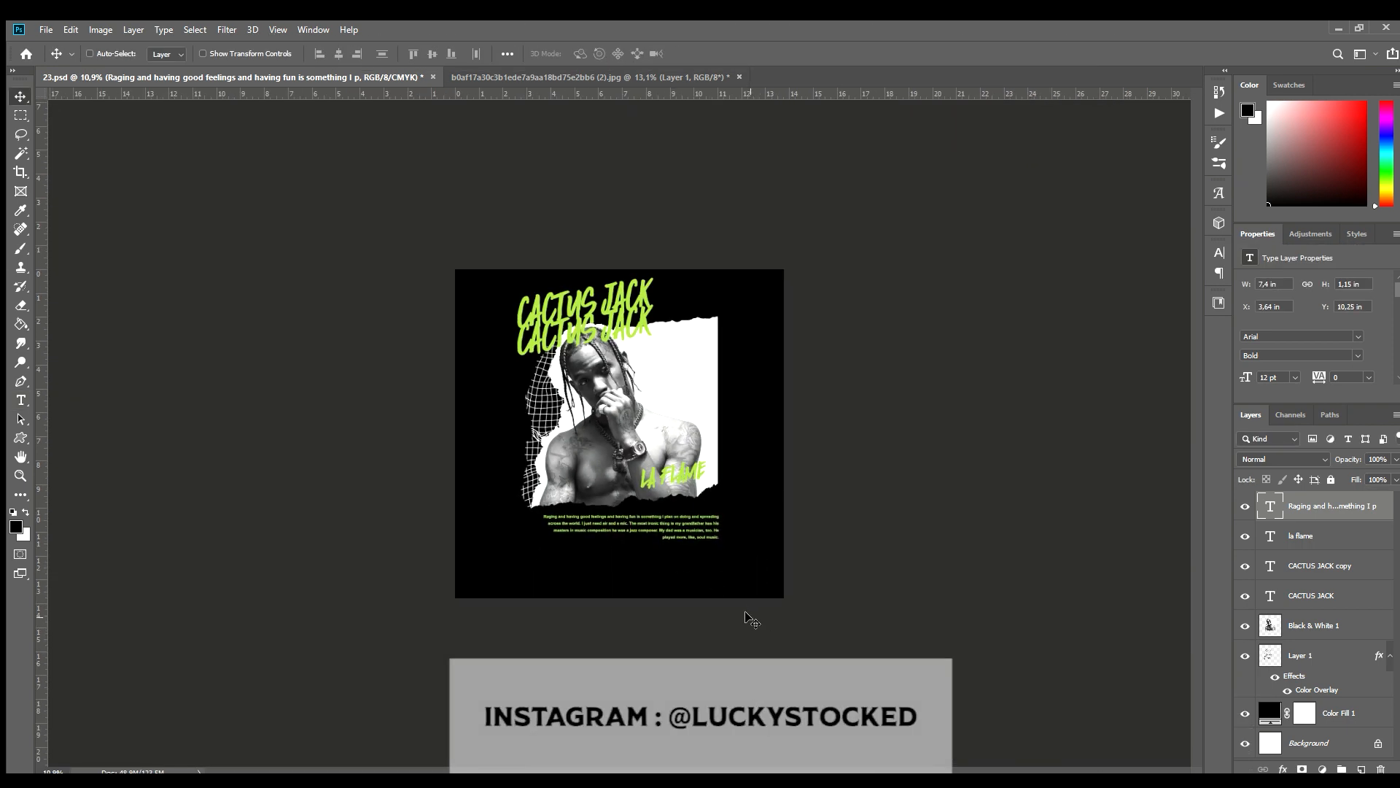
# Duplicate the LA FLAME text and offset the copy slightly below and to the right of the original.
pyautogui.scroll(3, 748, 558)
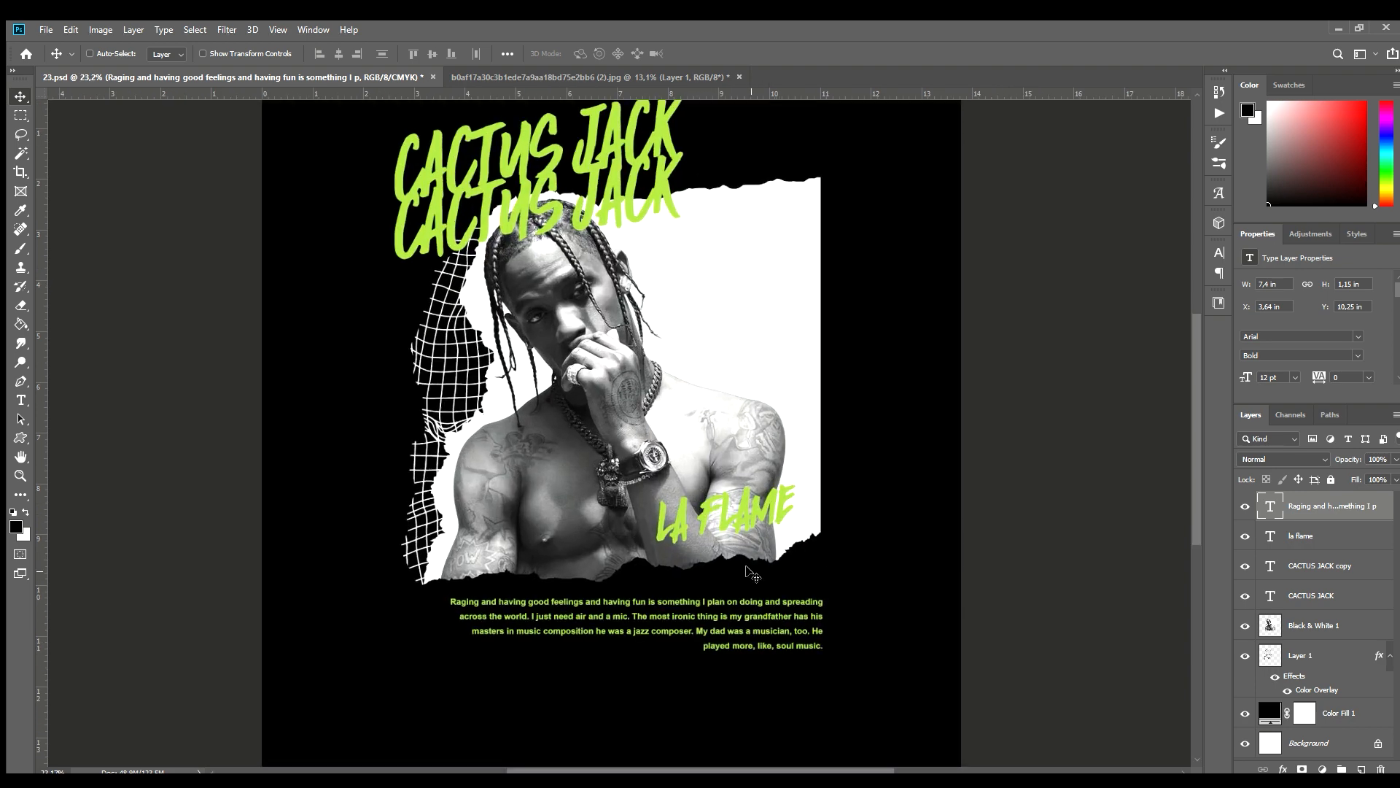
pyautogui.keyDown('ctrl'); pyautogui.click(740, 490); pyautogui.keyUp('ctrl')
pyautogui.moveTo(740, 490); pyautogui.dragTo(760, 519)
pyautogui.scroll(-1, 797, 581)
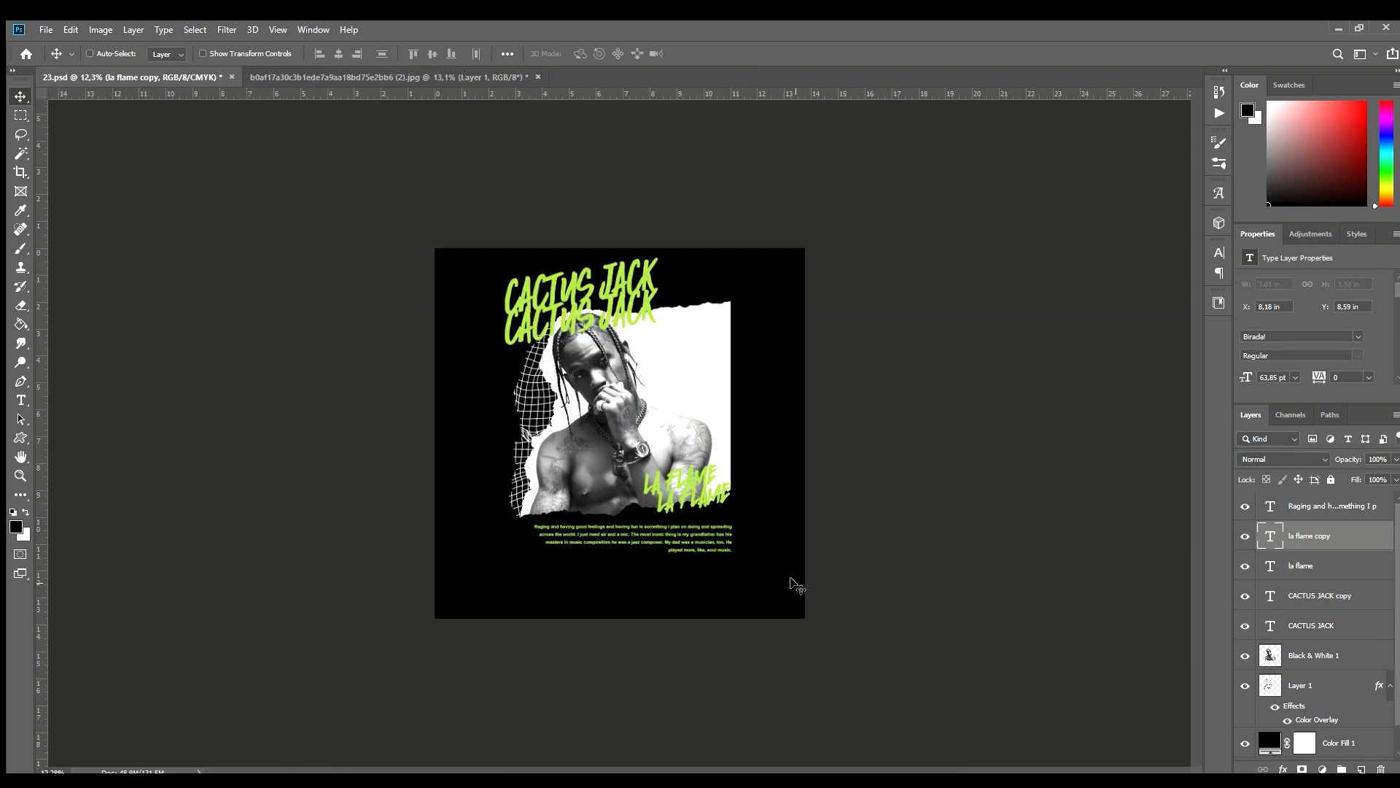
pyautogui.scroll(2, 700, 587)
pyautogui.scroll(-2, 697, 591)
pyautogui.scroll(1, 689, 605)
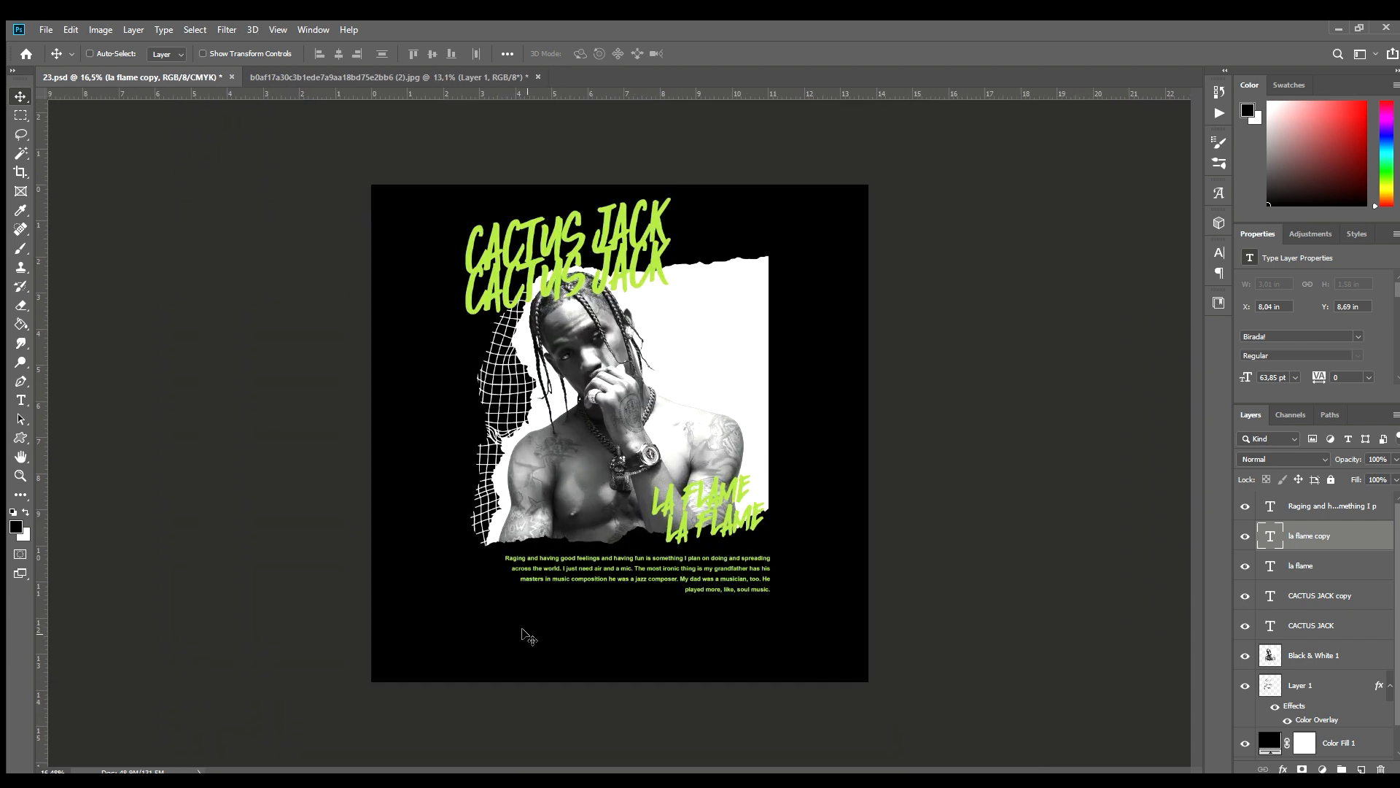
pyautogui.scroll(1, 741, 423)
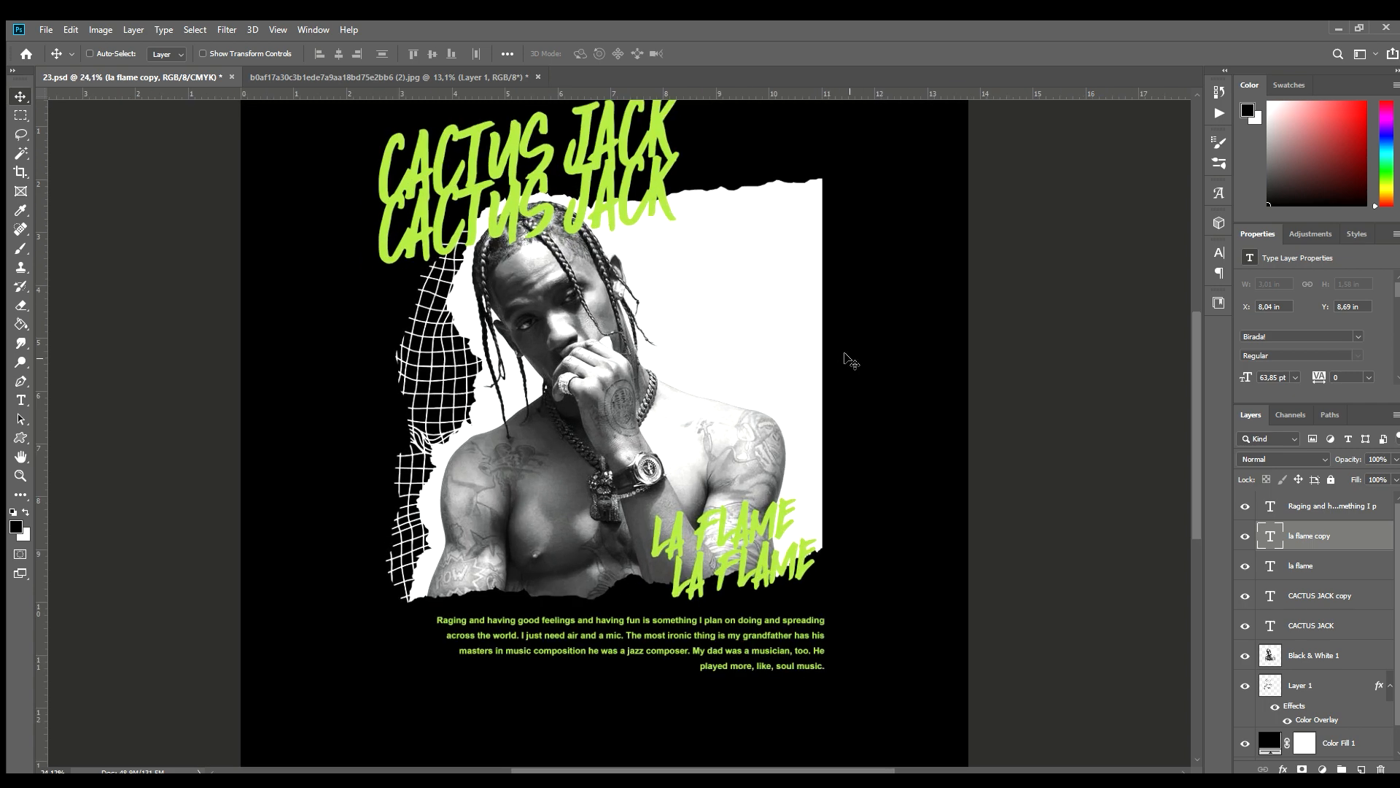
# Trim a narrow strip off the right edge of the Black & White 1 photo layer and save the document.
pyautogui.press('m')
pyautogui.scroll(-1, 1313, 584)
pyautogui.click(1312, 631)
pyautogui.press('Delete')
pyautogui.hotkey('ctrl', 'd')
pyautogui.scroll(-3, 844, 569)
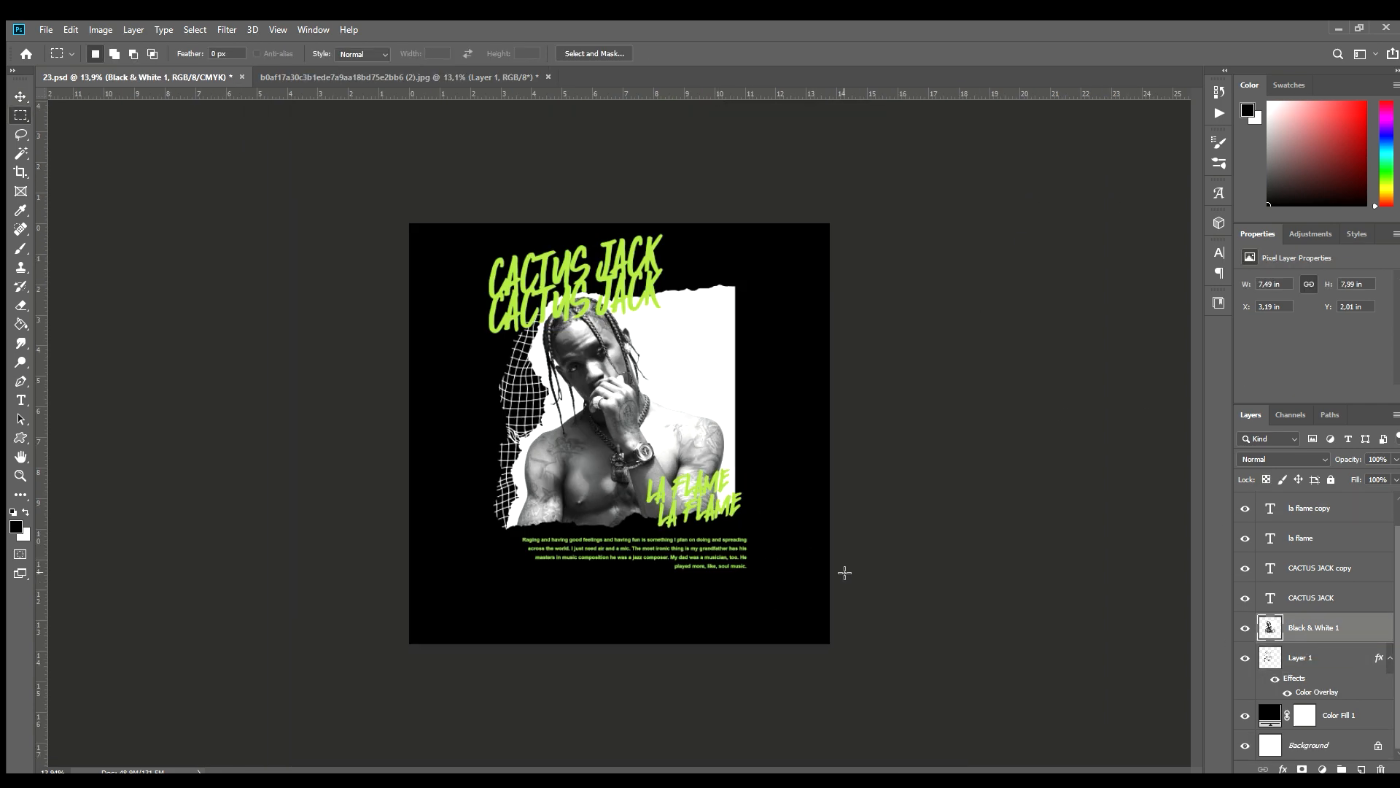
pyautogui.hotkey('ctrl', 's')
pyautogui.scroll(2, 541, 578)
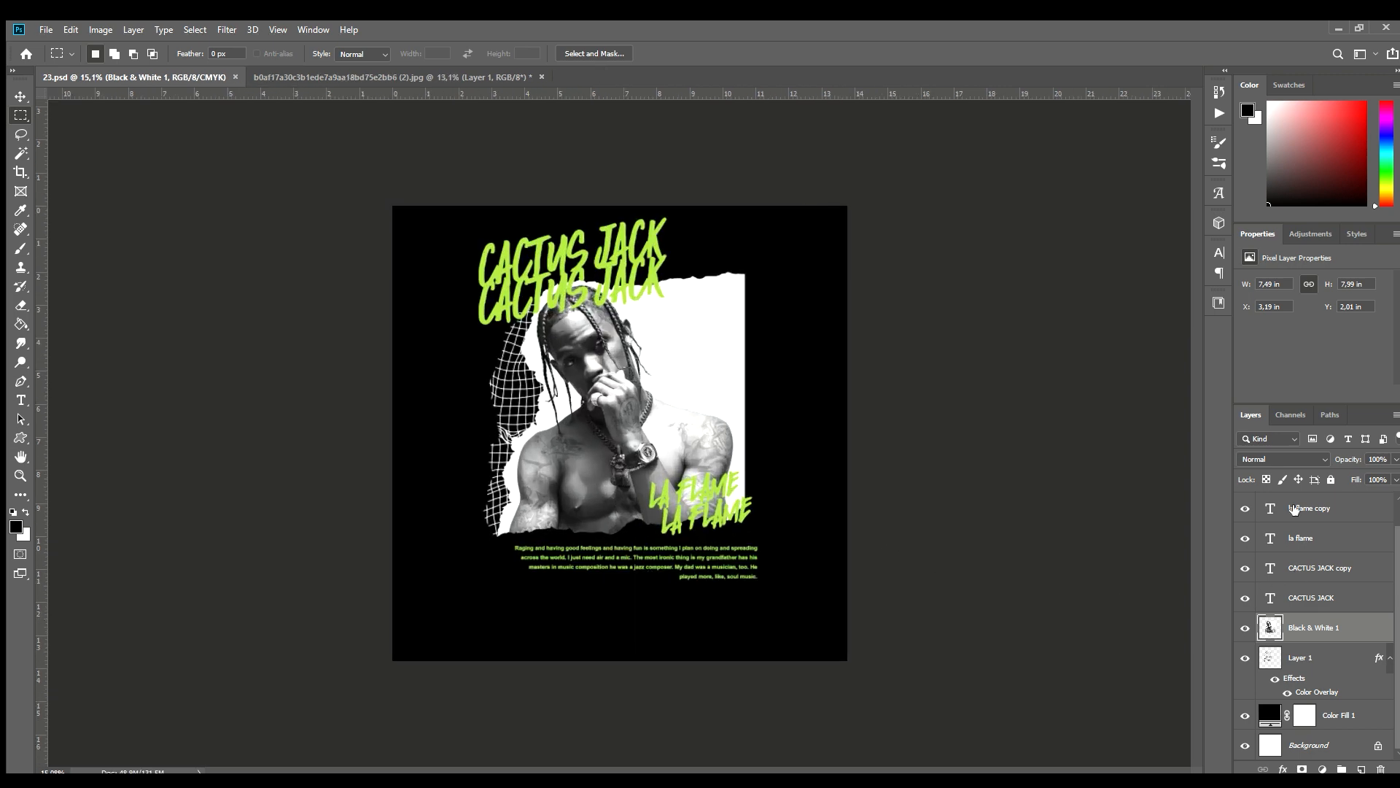
# Align the quote paragraph with the photo's trimmed right edge and narrow its text box from the left.
pyautogui.press('v')
pyautogui.keyDown('ctrl'); pyautogui.click(678, 566); pyautogui.keyUp('ctrl')
pyautogui.scroll(2, 678, 566)
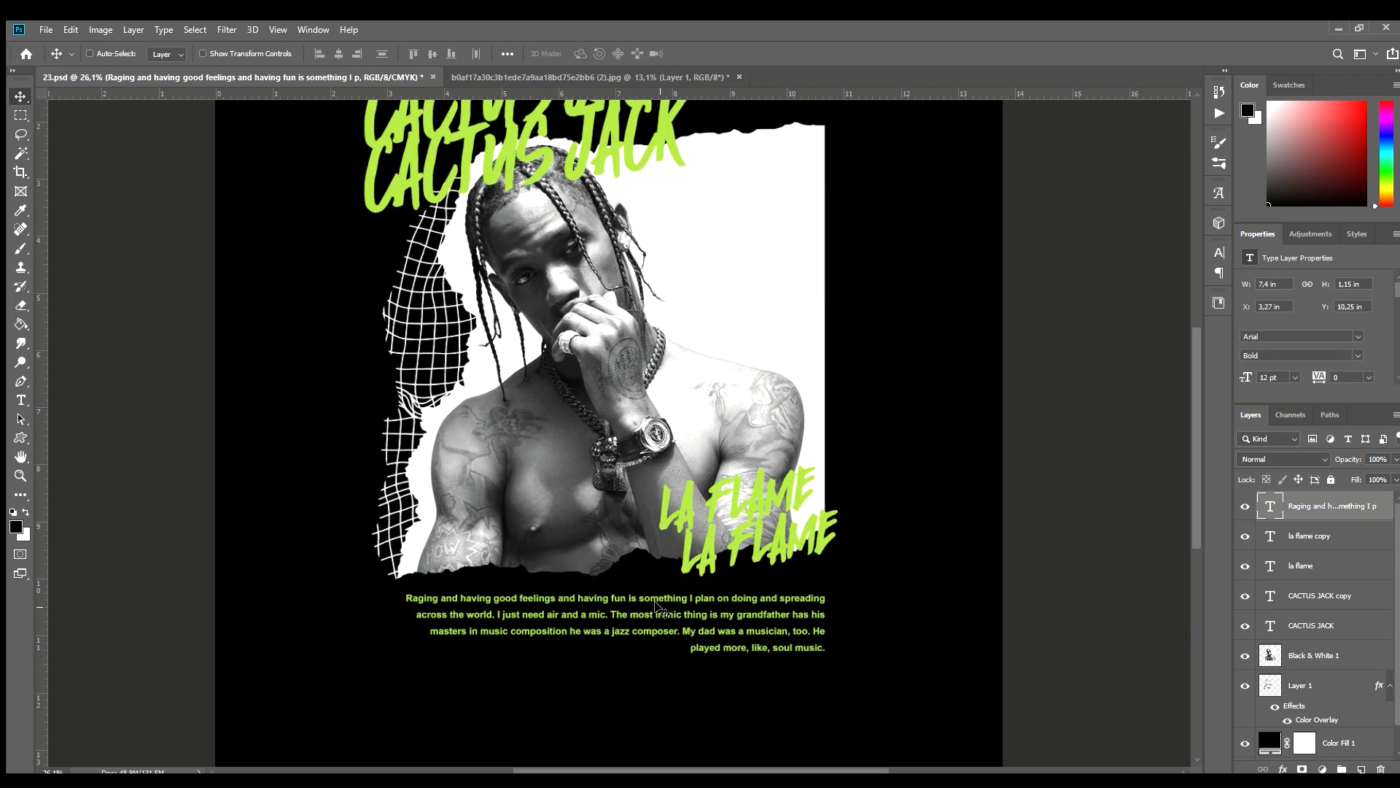
pyautogui.press('t')
pyautogui.click(650, 615)
pyautogui.moveTo(401, 630); pyautogui.dragTo(469, 632)
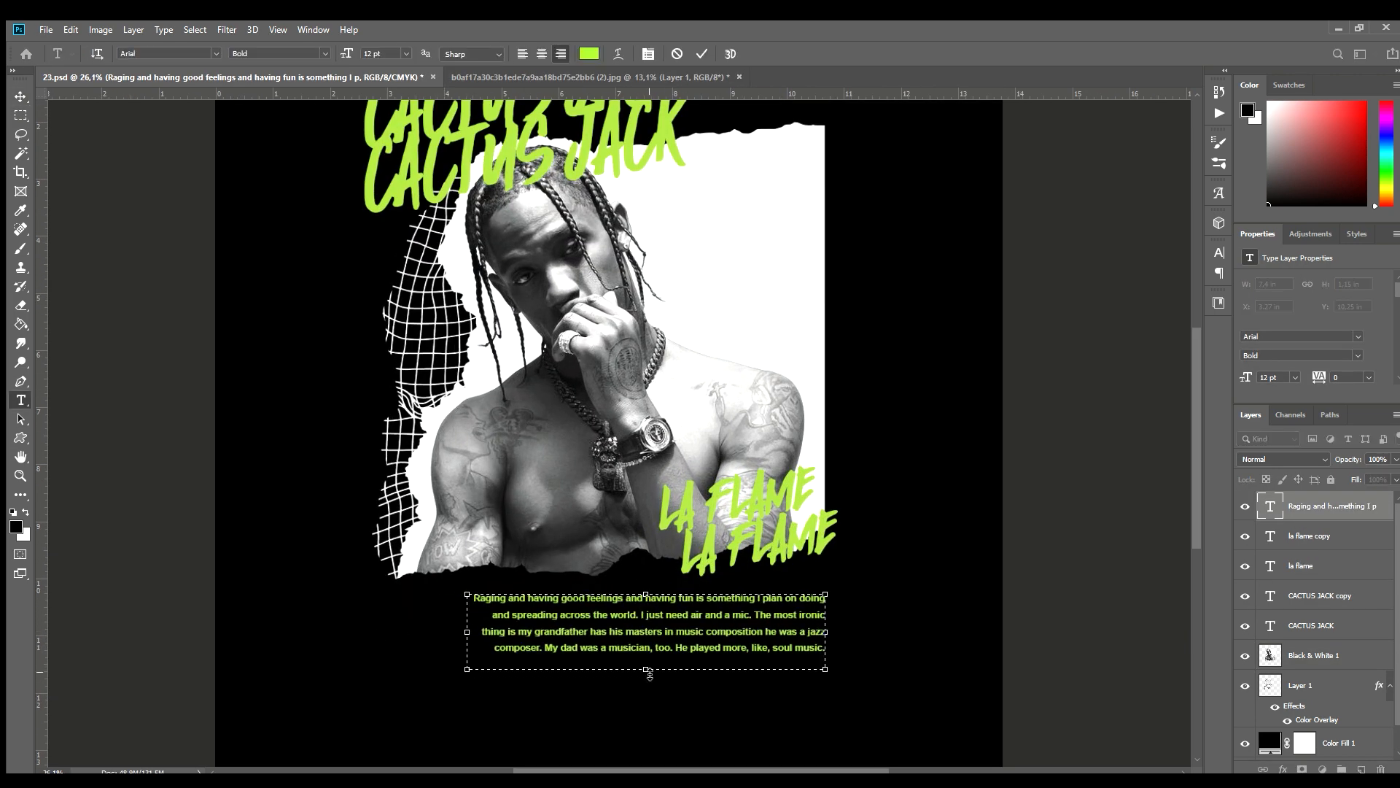
# Change the quote paragraph to Arial Regular with tighter leading and shorten its text box to fit.
pyautogui.hotkey('ctrl', 'a')
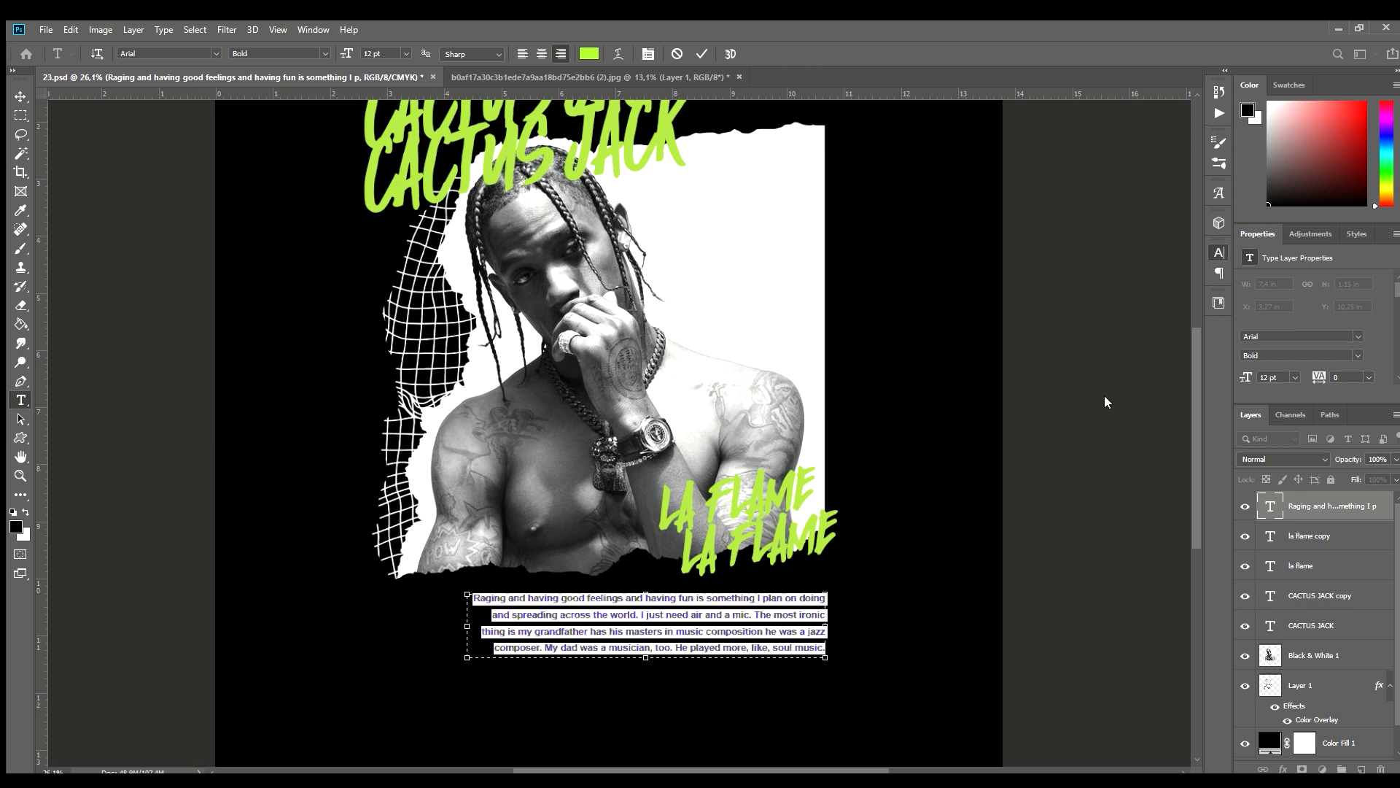
pyautogui.hotkey('ctrl', 'shift', 'b')
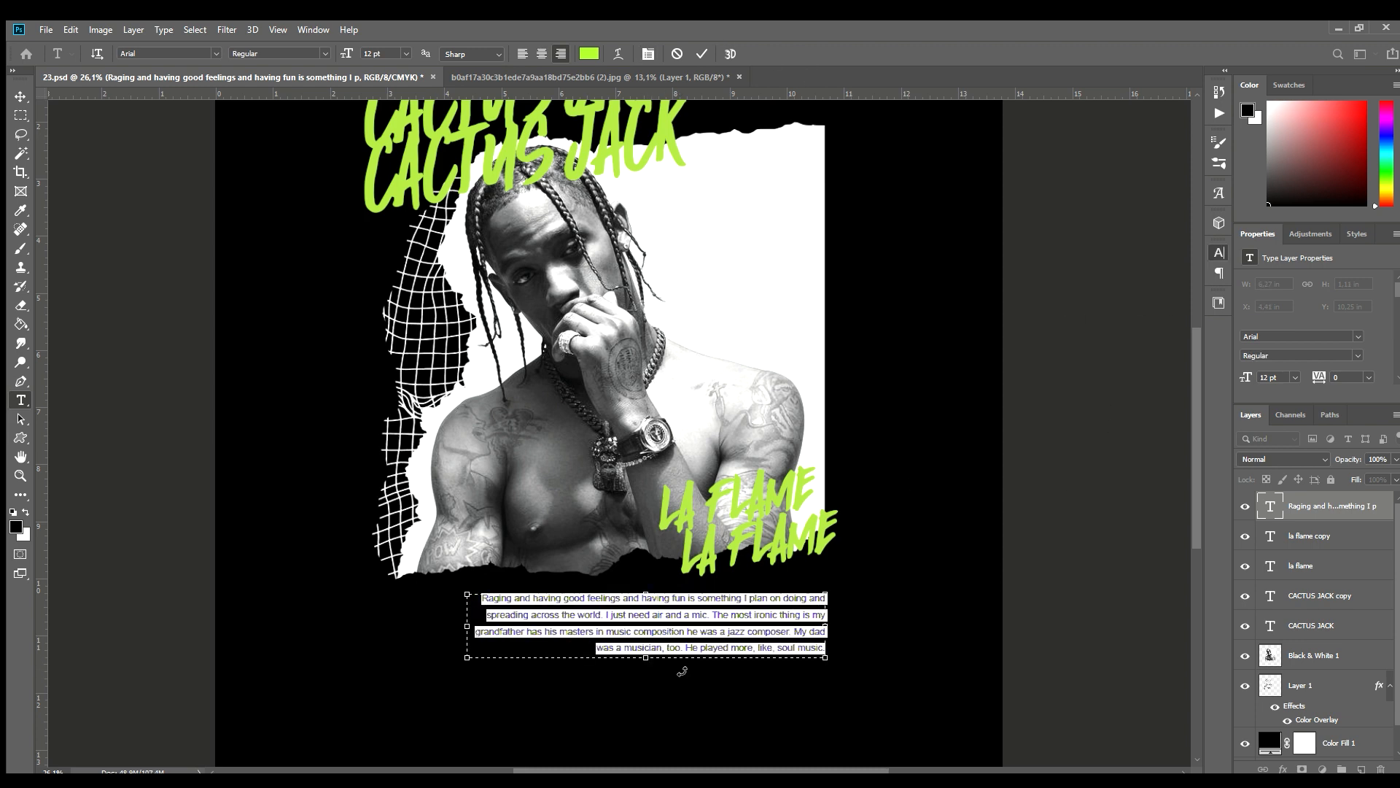
pyautogui.moveTo(1143, 286); pyautogui.dragTo(1139, 286)
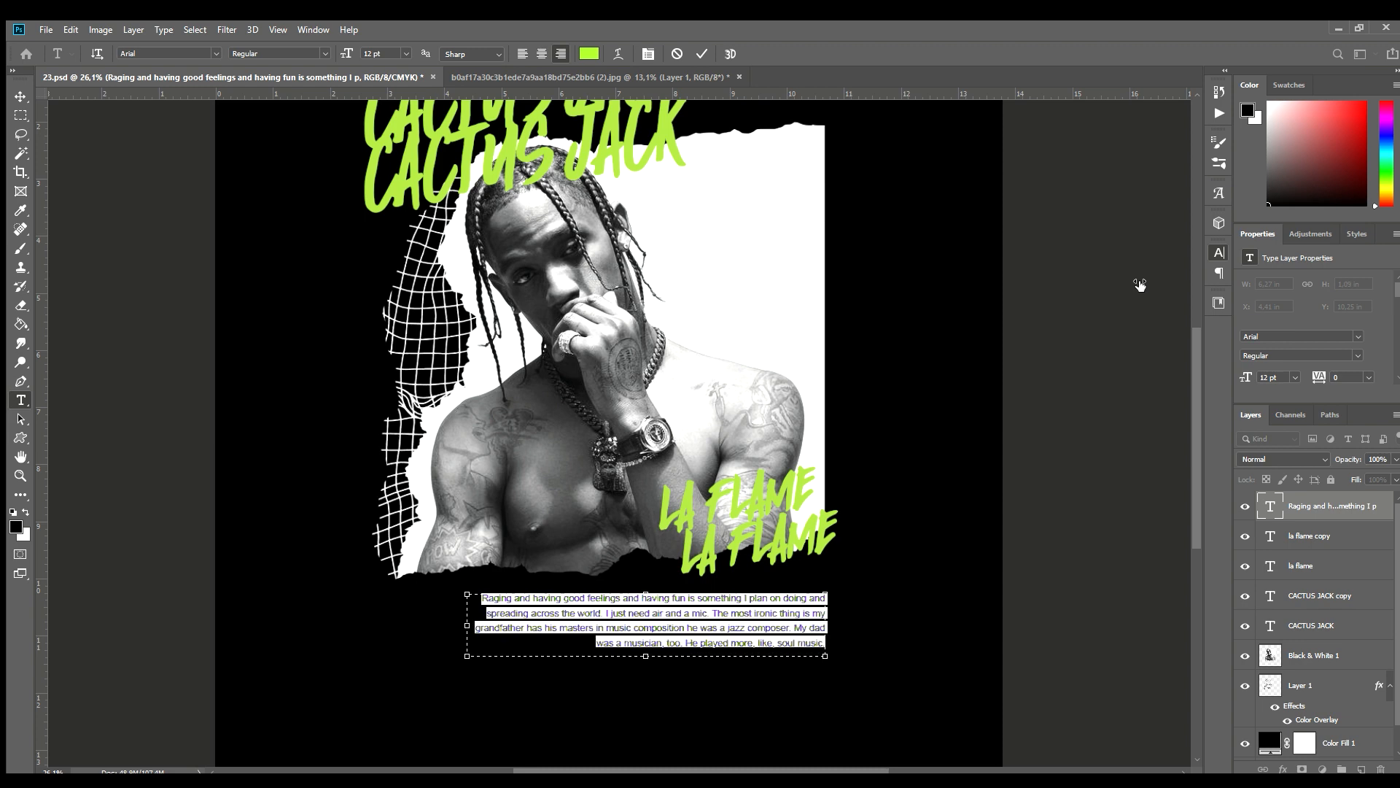
pyautogui.moveTo(645, 656); pyautogui.dragTo(646, 650)
pyautogui.click(698, 55)
# Shift the quote paragraph slightly closer to the photo's lower edge and save the document.
pyautogui.press('v')
pyautogui.moveTo(741, 615); pyautogui.dragTo(740, 609)
pyautogui.hotkey('shift', 'Down')
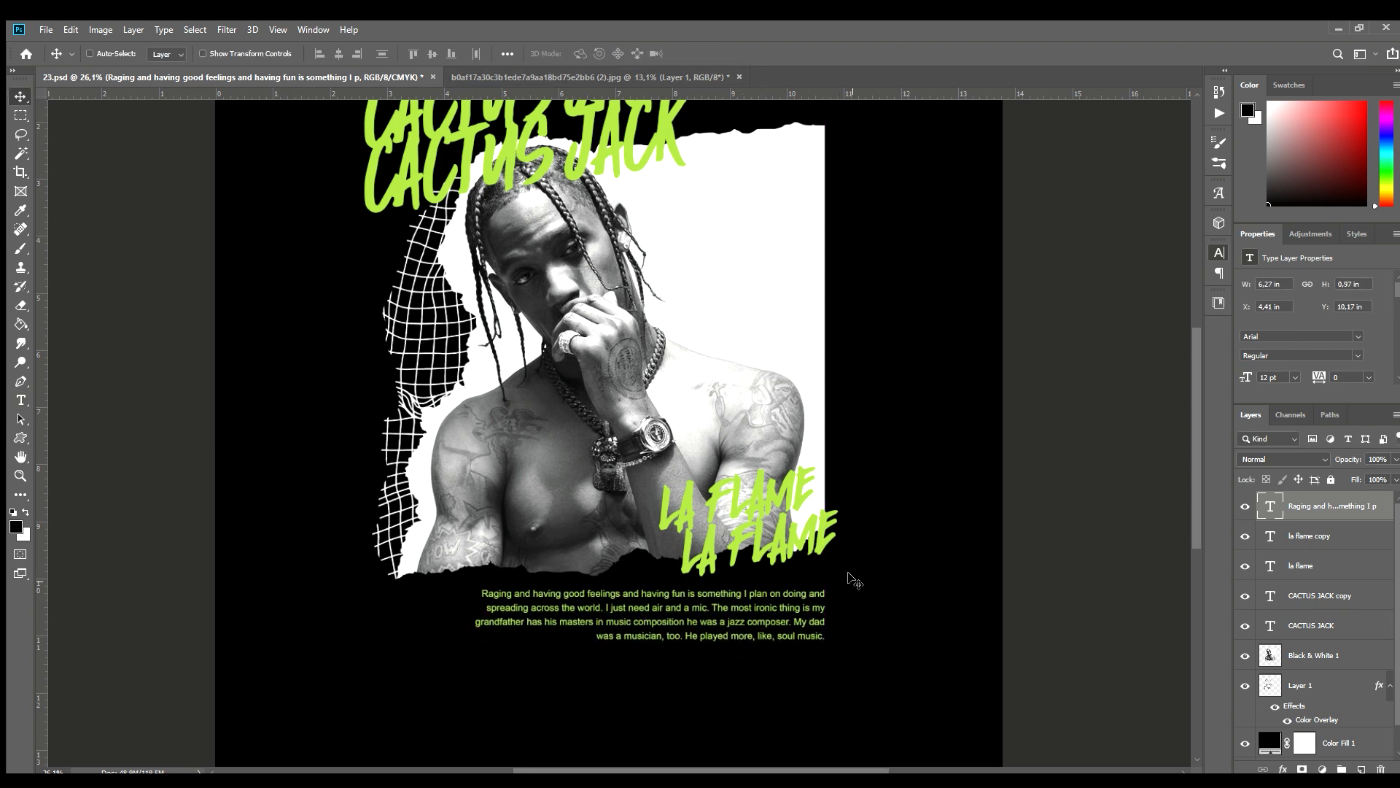
pyautogui.scroll(-5, 776, 597)
pyautogui.scroll(4, 668, 663)
pyautogui.scroll(-4, 669, 663)
pyautogui.hotkey('ctrl', 's')
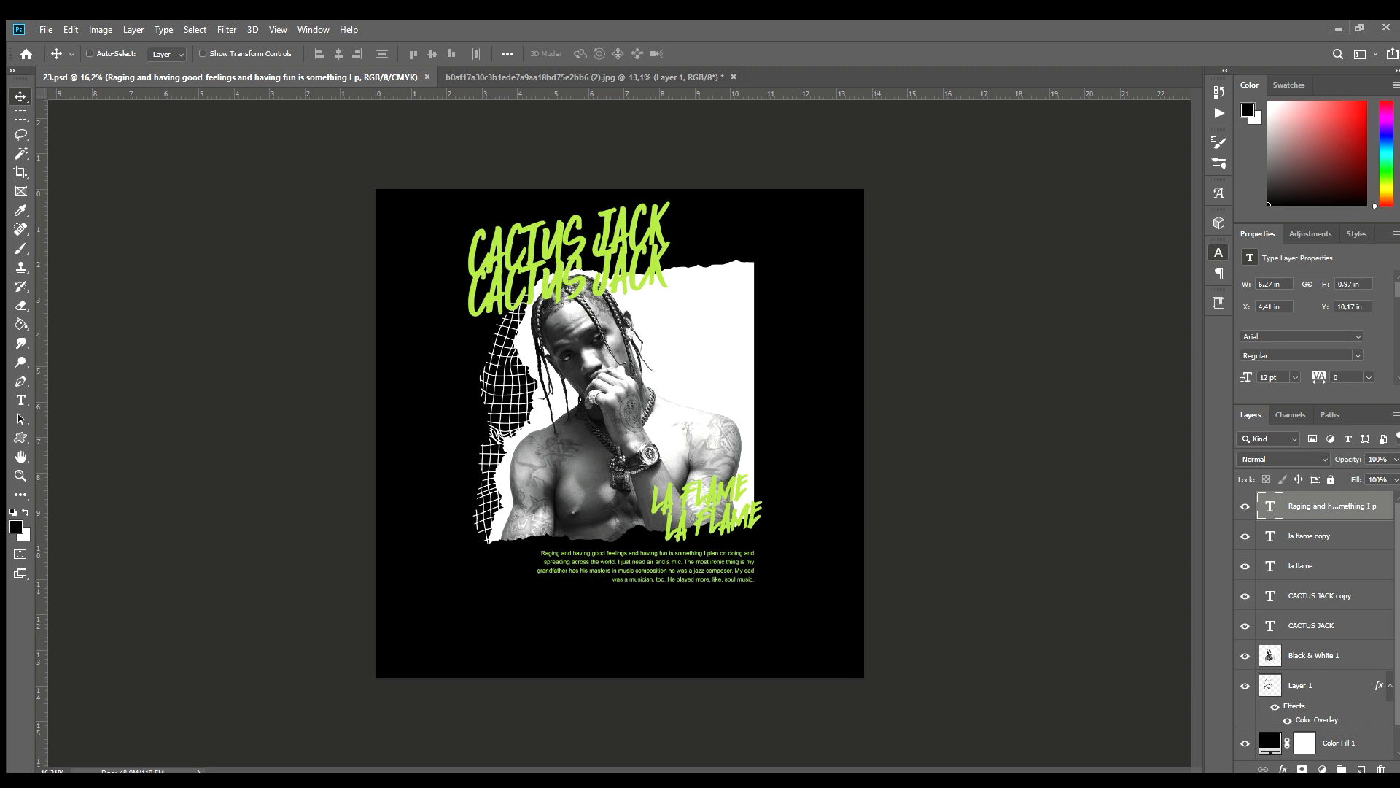
# Group all artwork layers above the black fill, hide that group and add an empty layer above it.
pyautogui.keyDown('shift'); pyautogui.click(1322, 697); pyautogui.keyUp('shift')
pyautogui.hotkey('ctrl', 'g')
pyautogui.click(1362, 769)
pyautogui.click(1246, 529)
# Draw a horizontal bar about 10.35 by 1.03 in near the canvas's upper edge and fill it with white.
pyautogui.press('m')
pyautogui.moveTo(752, 234); pyautogui.dragTo(788, 243)
pyautogui.press('g')
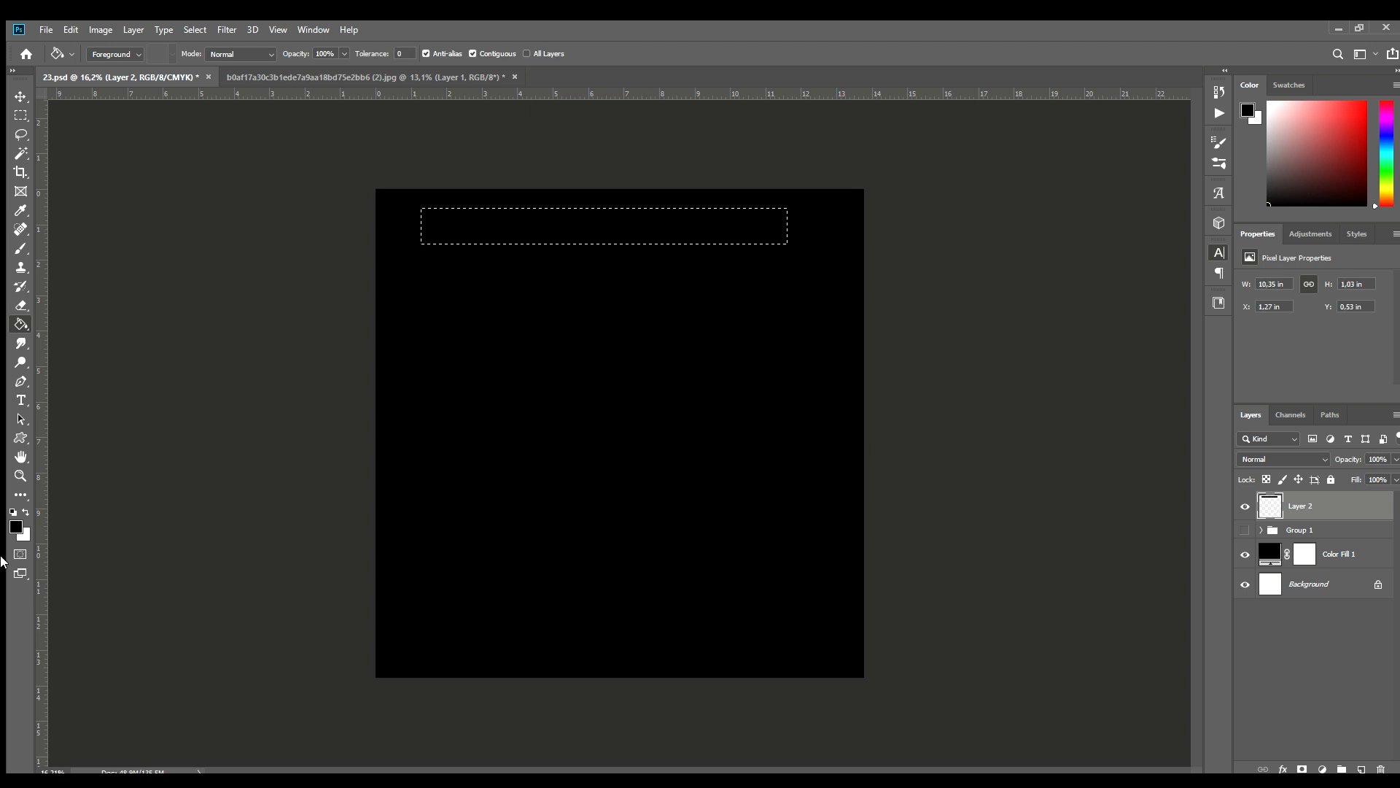
pyautogui.click(517, 218)
pyautogui.hotkey('ctrl', 'd')
# Duplicate the white bar down the canvas into eight evenly spaced stripes and group their layers.
pyautogui.press('v')
pyautogui.moveTo(551, 238); pyautogui.dragTo(607, 597)
pyautogui.keyDown('shift'); pyautogui.click(1327, 535); pyautogui.keyUp('shift')
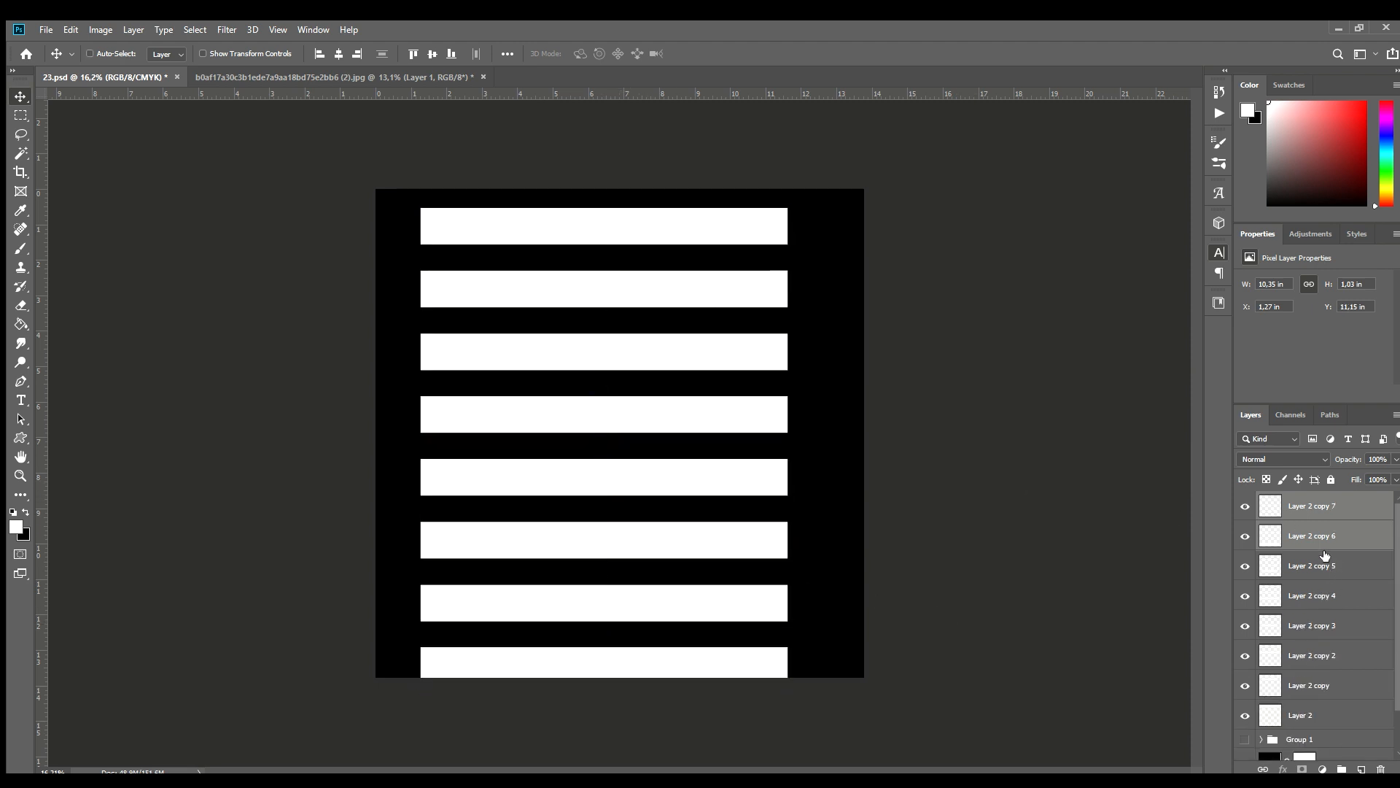
pyautogui.keyDown('shift'); pyautogui.click(1307, 714); pyautogui.keyUp('shift')
pyautogui.hotkey('ctrl', 'g')
# Scale the stripe group to 96.17% so it fits within the canvas and merge it into one layer.
pyautogui.hotkey('ctrl', 't')
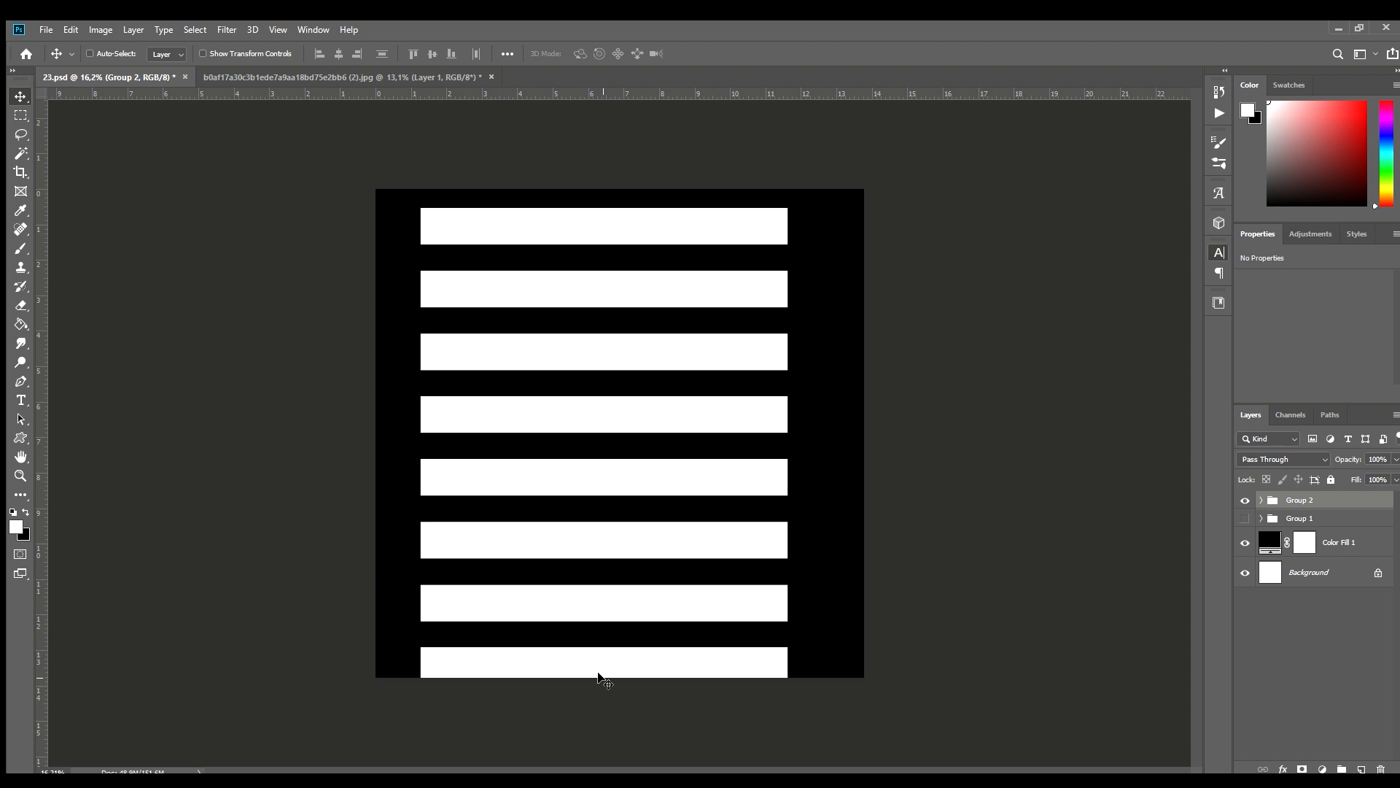
pyautogui.moveTo(604, 684); pyautogui.dragTo(604, 665)
pyautogui.press('Return')
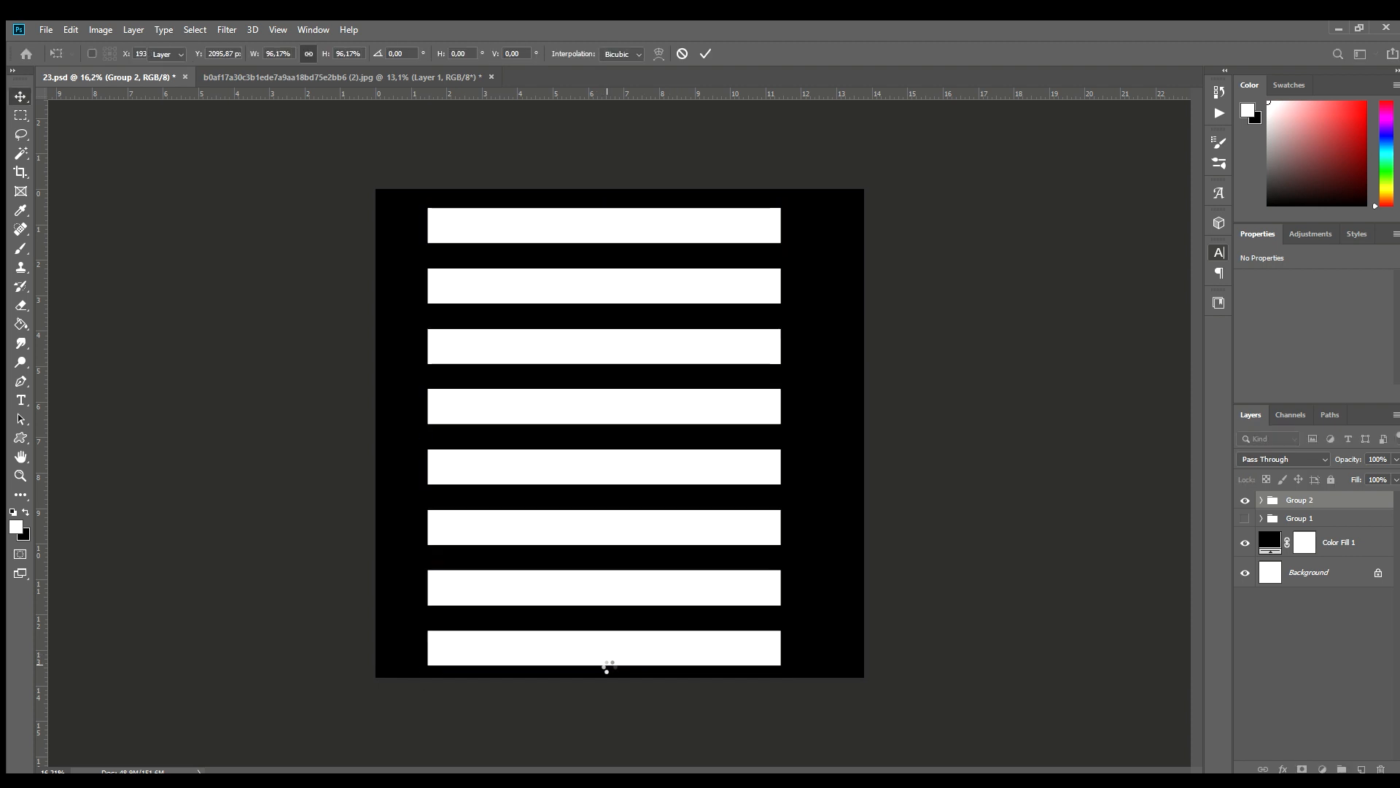
pyautogui.hotkey('ctrl', 'e')
# Enlarge the merged stripes and rotate them into diagonals rising to the right across the canvas.
pyautogui.hotkey('ctrl', 't')
pyautogui.moveTo(787, 440); pyautogui.dragTo(828, 440)
pyautogui.moveTo(883, 387); pyautogui.dragTo(828, 216)
pyautogui.press('Return')
# Copy a vertical strip about 2.14 by 13.11 in from the diagonal stripes to a new layer and delete the original stripe layer.
pyautogui.press('m')
pyautogui.moveTo(560, 206); pyautogui.dragTo(636, 669)
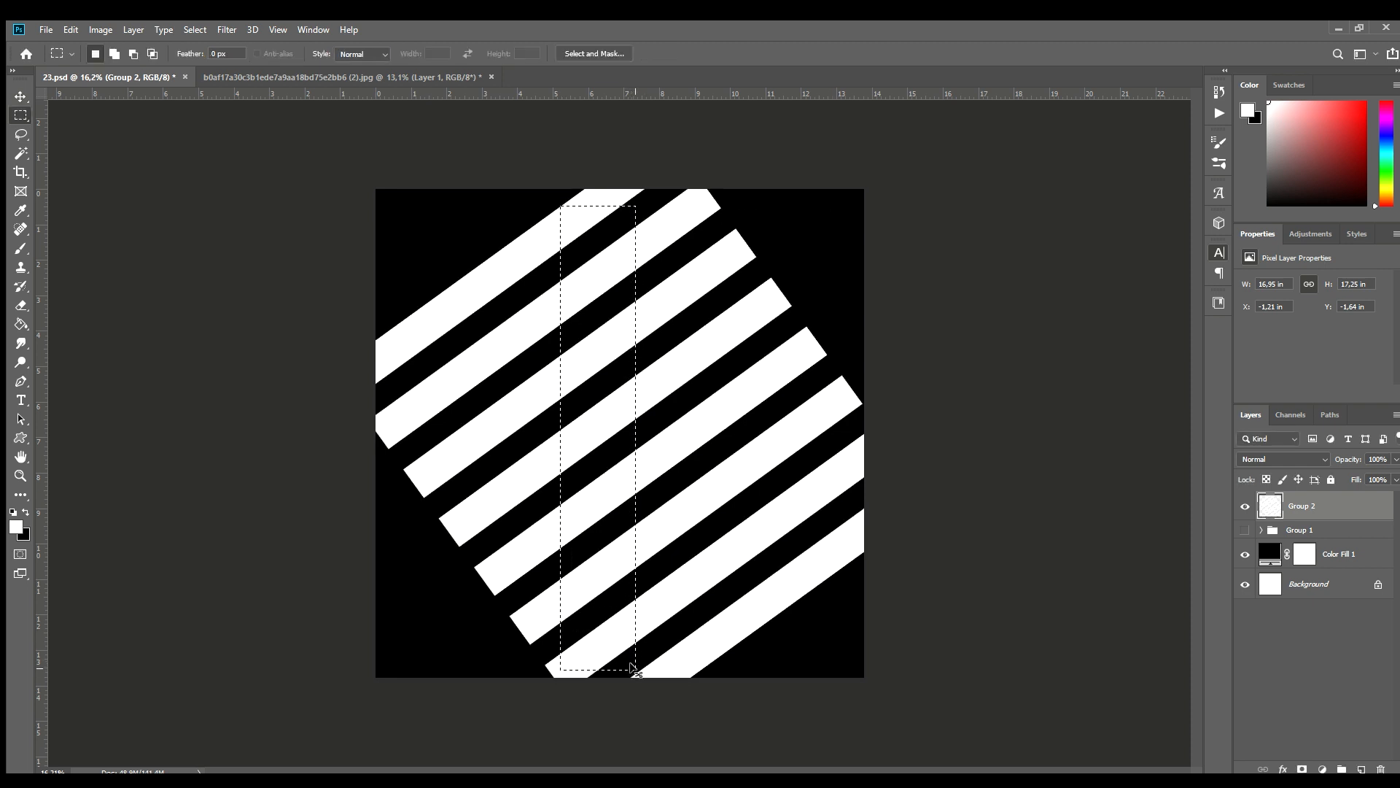
pyautogui.hotkey('ctrl', 'j')
pyautogui.click(1290, 543)
pyautogui.press('Delete')
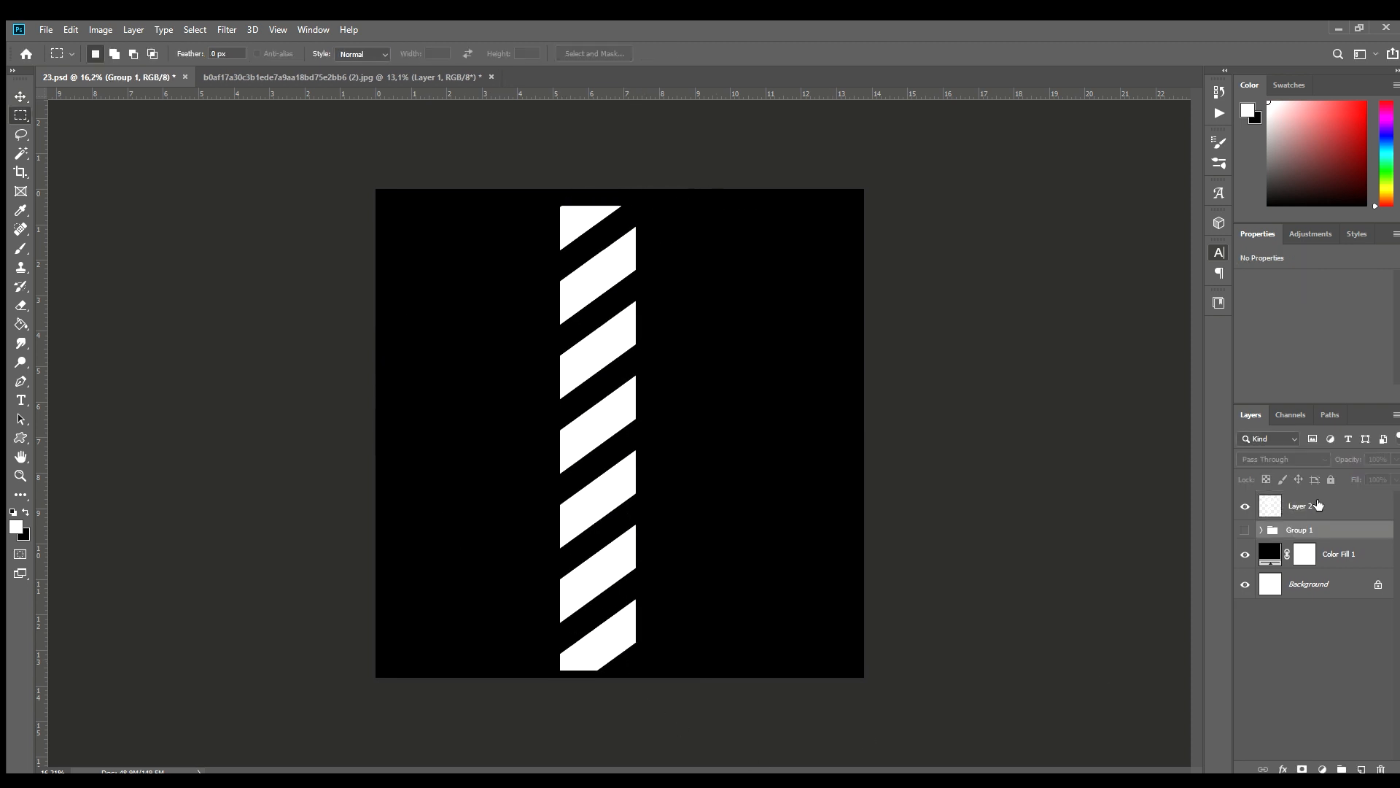
# Trim the lower and upper ends of the striped strip with straight horizontal cuts.
pyautogui.click(1317, 504)
pyautogui.hotkey('ctrl', 't')
pyautogui.press('Return')
pyautogui.scroll(2, 609, 713)
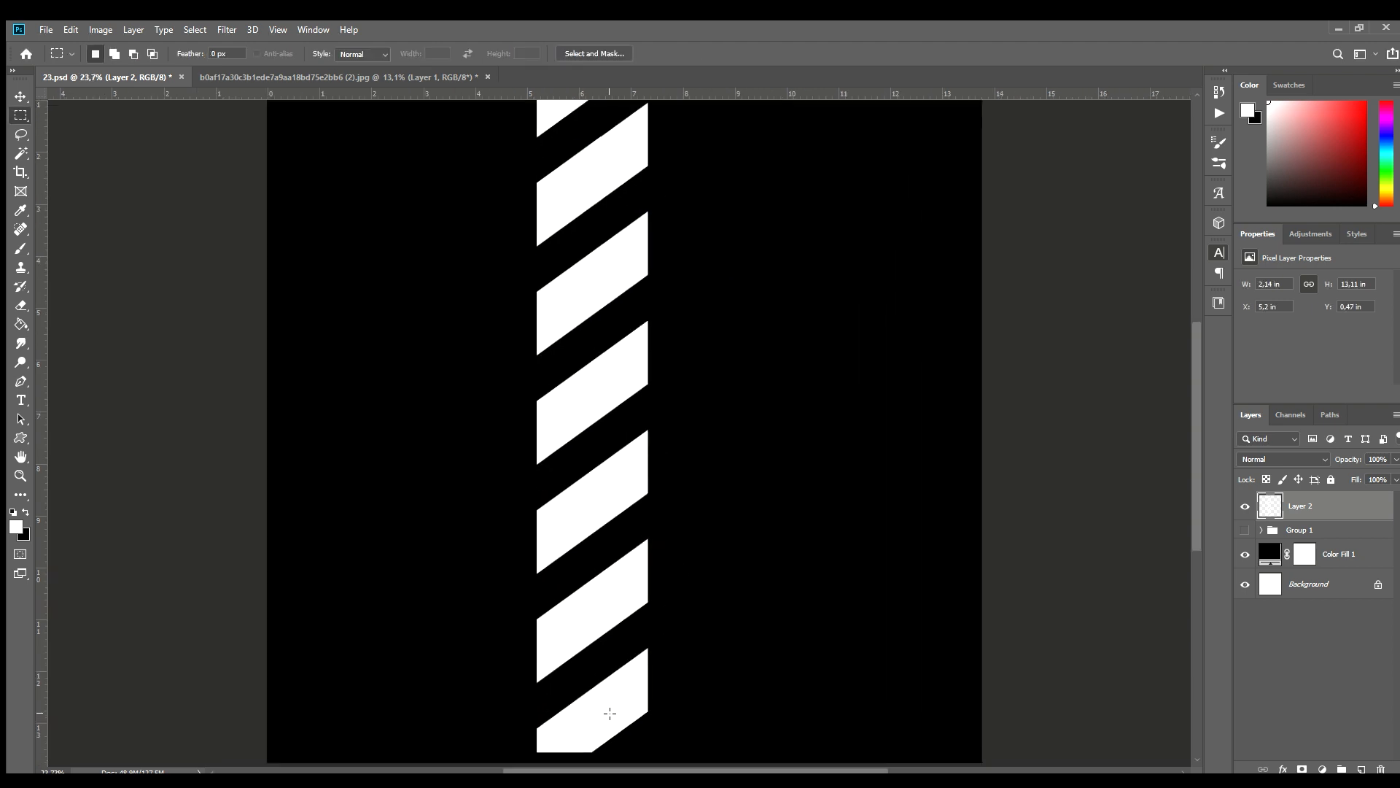
pyautogui.scroll(3, 518, 722)
pyautogui.moveTo(494, 673); pyautogui.dragTo(807, 578)
pyautogui.press('Delete')
pyautogui.scroll(-4, 566, 172)
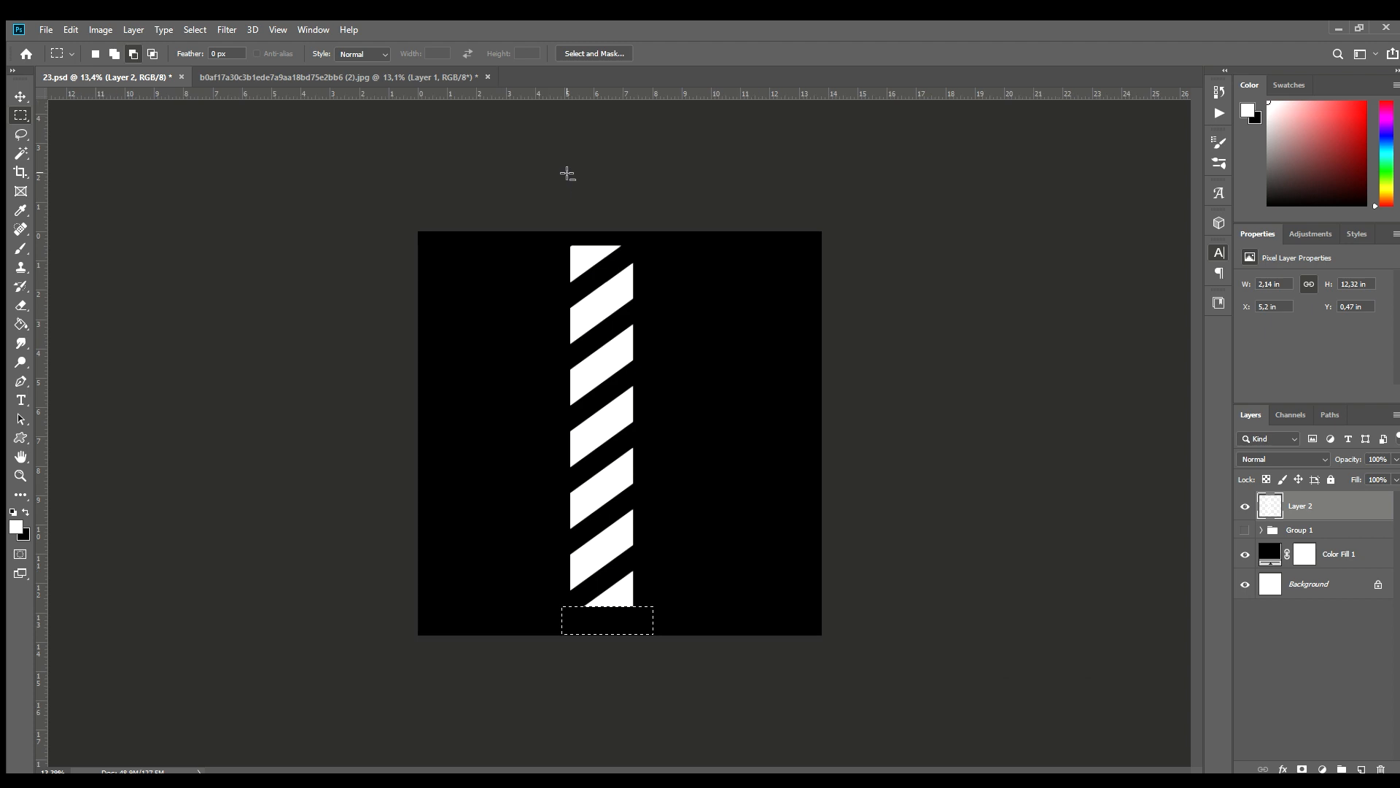
pyautogui.scroll(6, 512, 197)
pyautogui.moveTo(387, 178); pyautogui.dragTo(878, 253)
pyautogui.press('Delete')
# Transform the striped strip to about 2.21 by 12.69 in.
pyautogui.press('v')
pyautogui.scroll(-6, 668, 465)
pyautogui.scroll(-5, 668, 466)
pyautogui.hotkey('ctrl', 't')
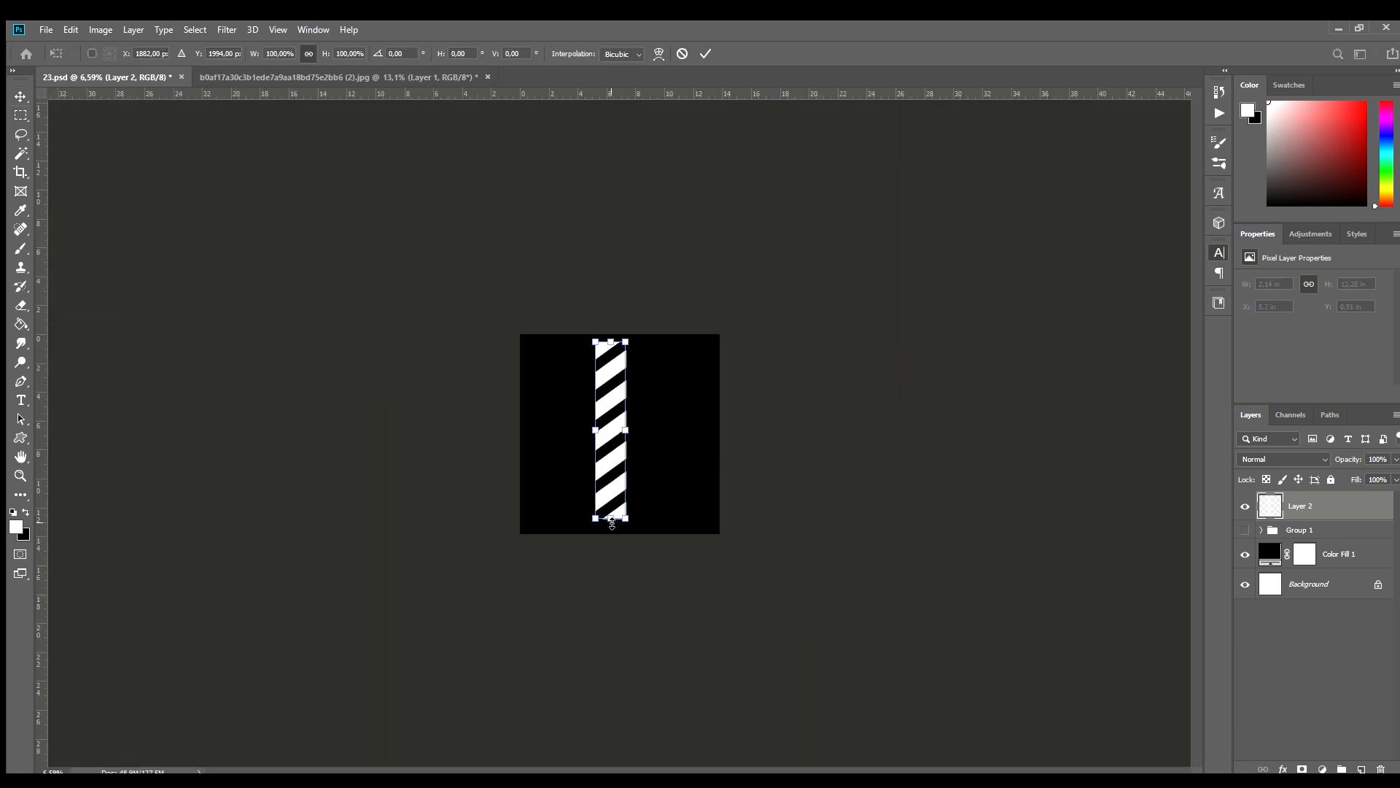
pyautogui.press('Return')
# Show the poster's Group 1 and move the strip layer into it, between the CACTUS JACK text and the portrait.
pyautogui.click(1245, 529)
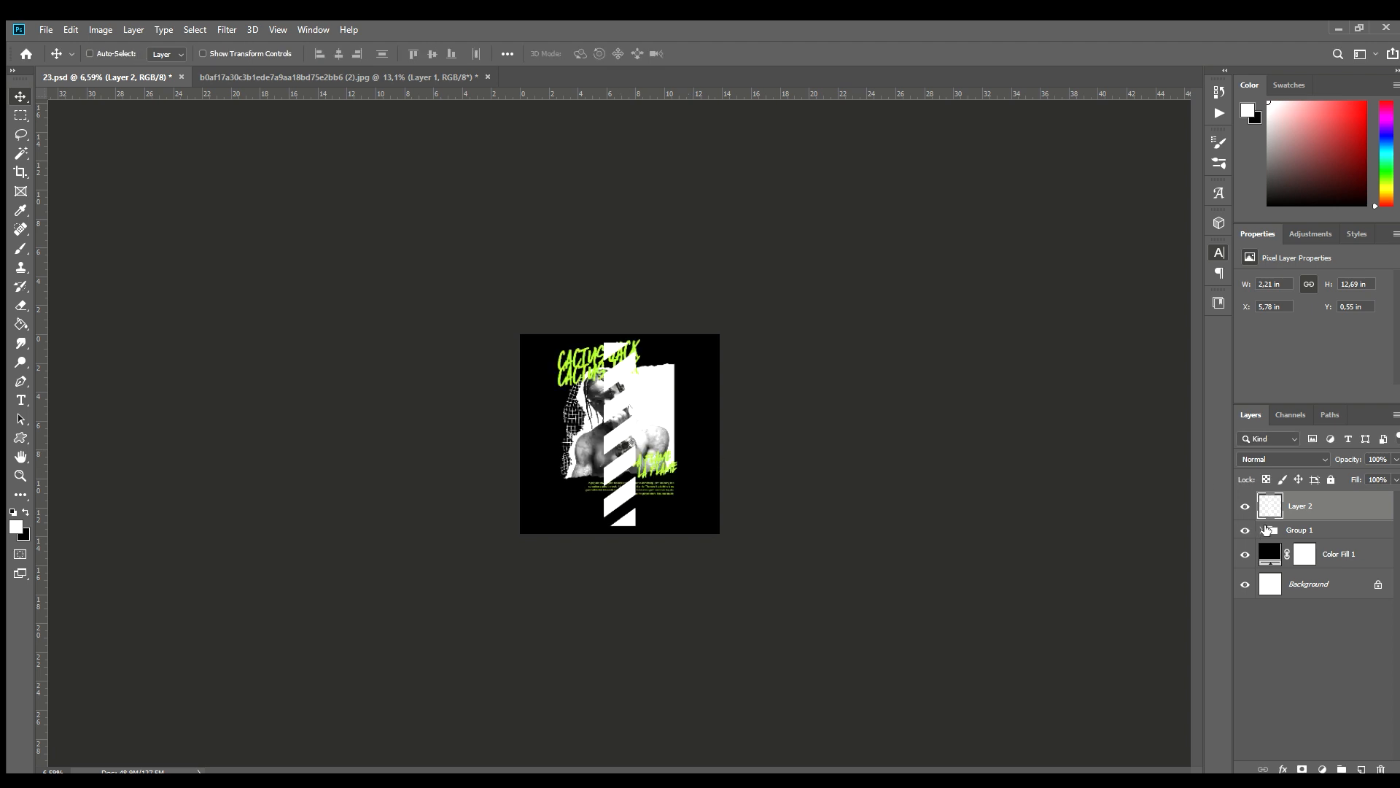
pyautogui.click(1261, 530)
pyautogui.moveTo(1302, 506); pyautogui.dragTo(1320, 698)
# Scale the strip to about 0.79 by 4.54 in and place it over the portrait's upper right corner.
pyautogui.hotkey('ctrl', 't')
pyautogui.moveTo(620, 342); pyautogui.dragTo(659, 370)
pyautogui.press('Return')
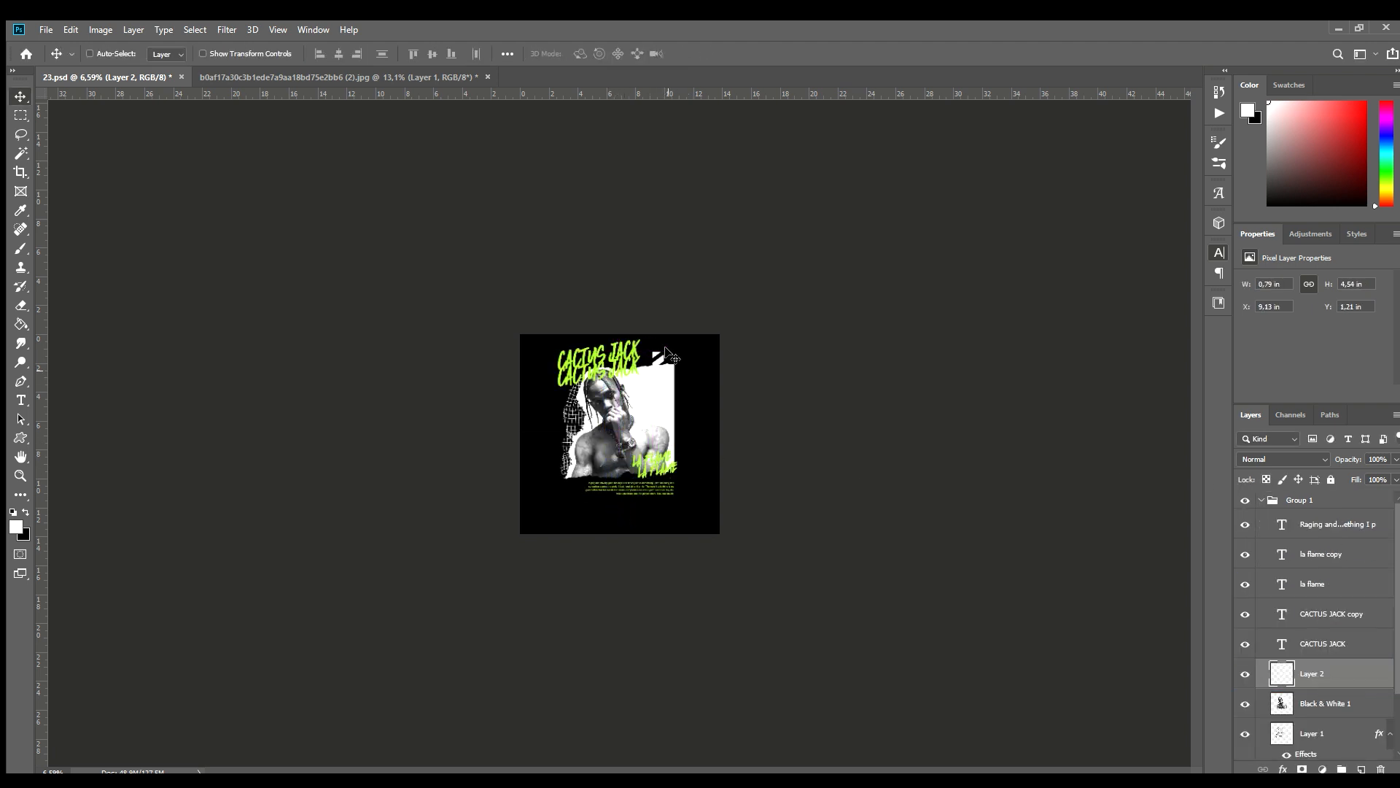
# Apply a Color Overlay to the strip using the green sampled from the CACTUS JACK lettering.
pyautogui.scroll(5, 670, 355)
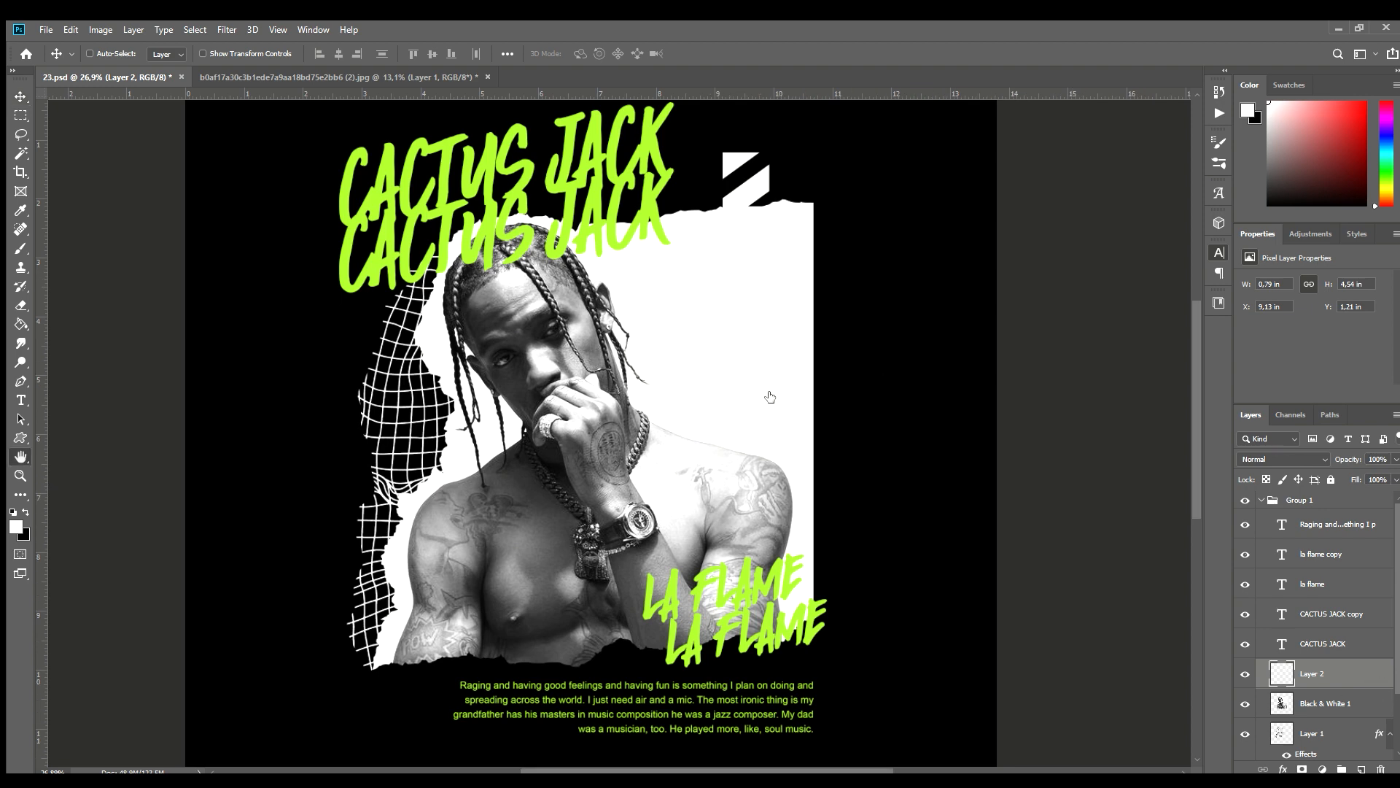
pyautogui.click(883, 229)
pyautogui.click(1092, 136)
pyautogui.click(656, 183)
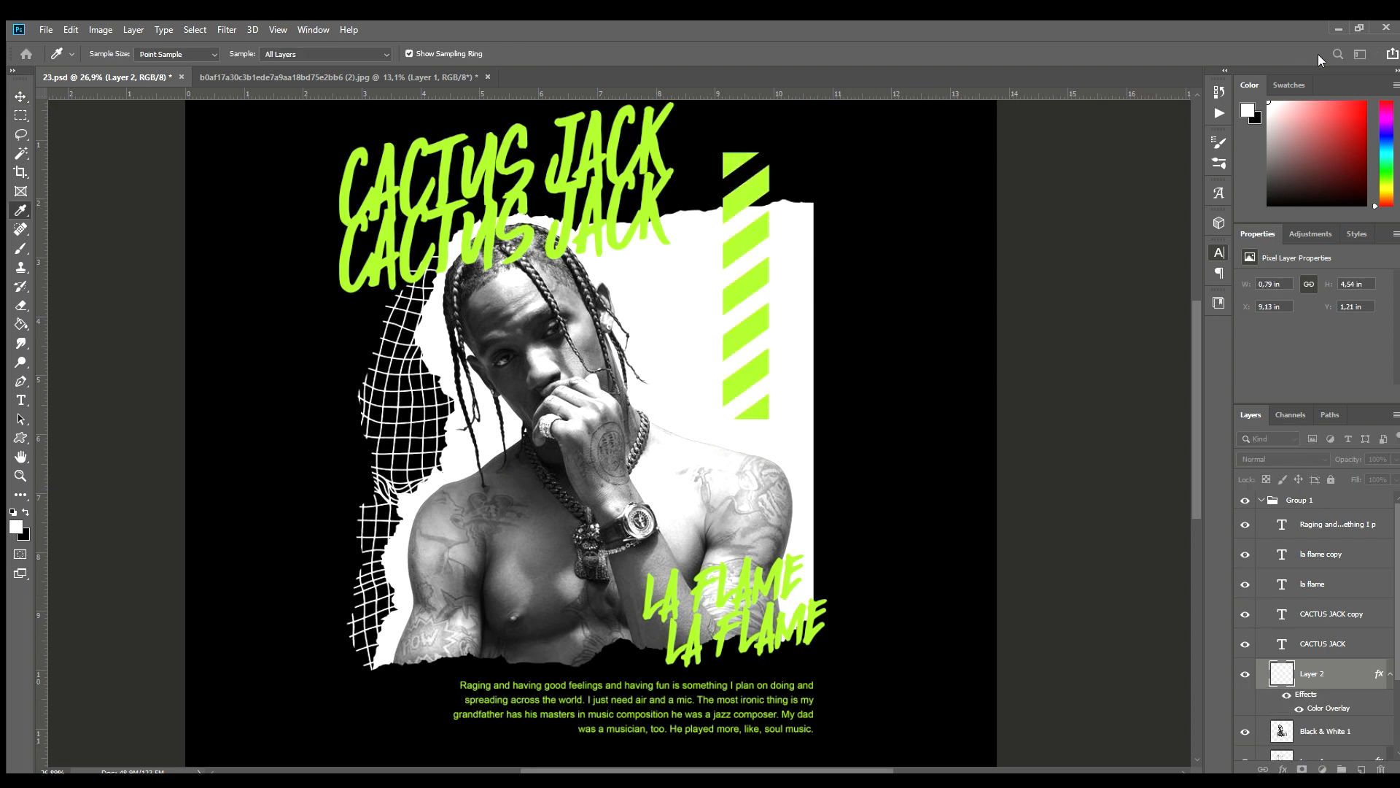
# Duplicate the green strip and align the copy below it so the diagonal pattern continues evenly.
pyautogui.press('v')
pyautogui.hotkey('ctrl', 'j')
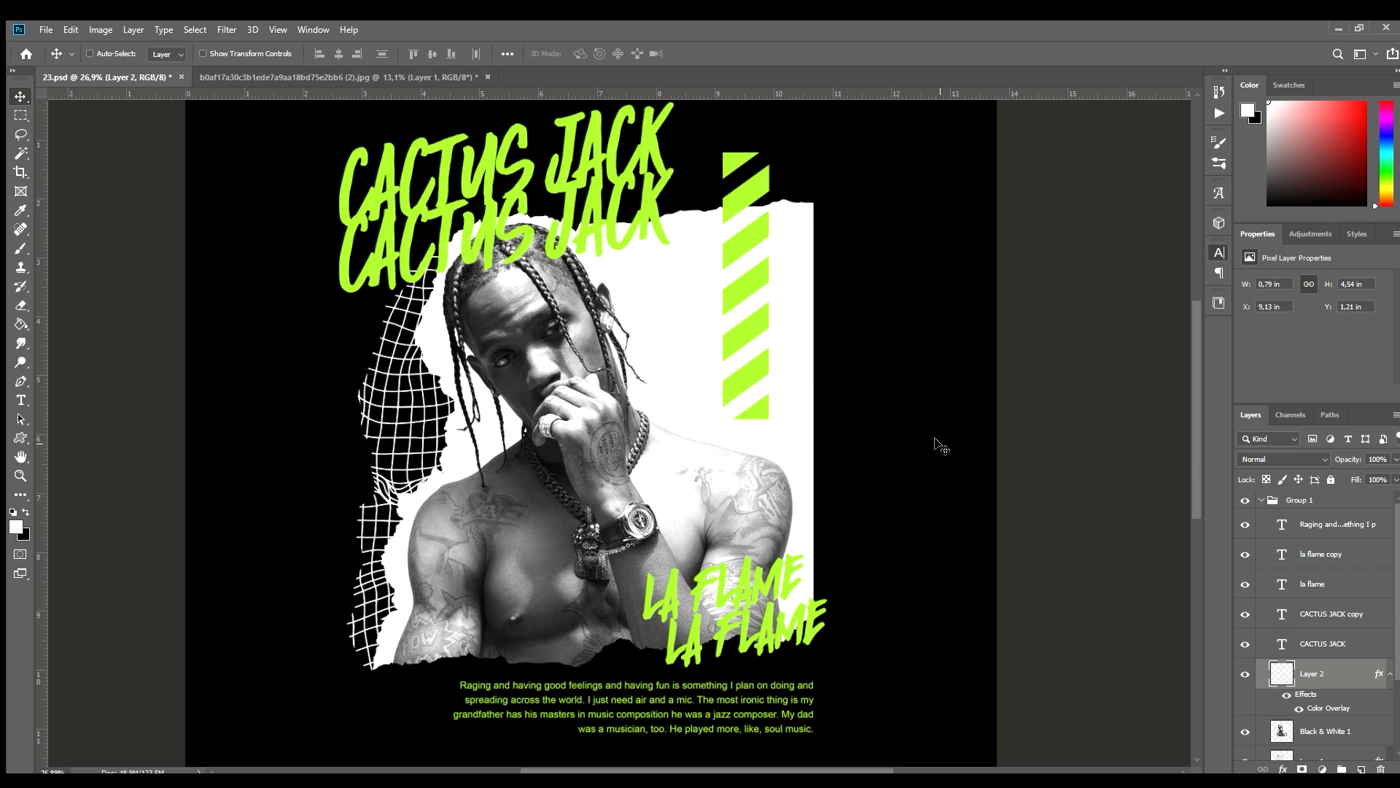
pyautogui.moveTo(779, 273); pyautogui.dragTo(760, 402)
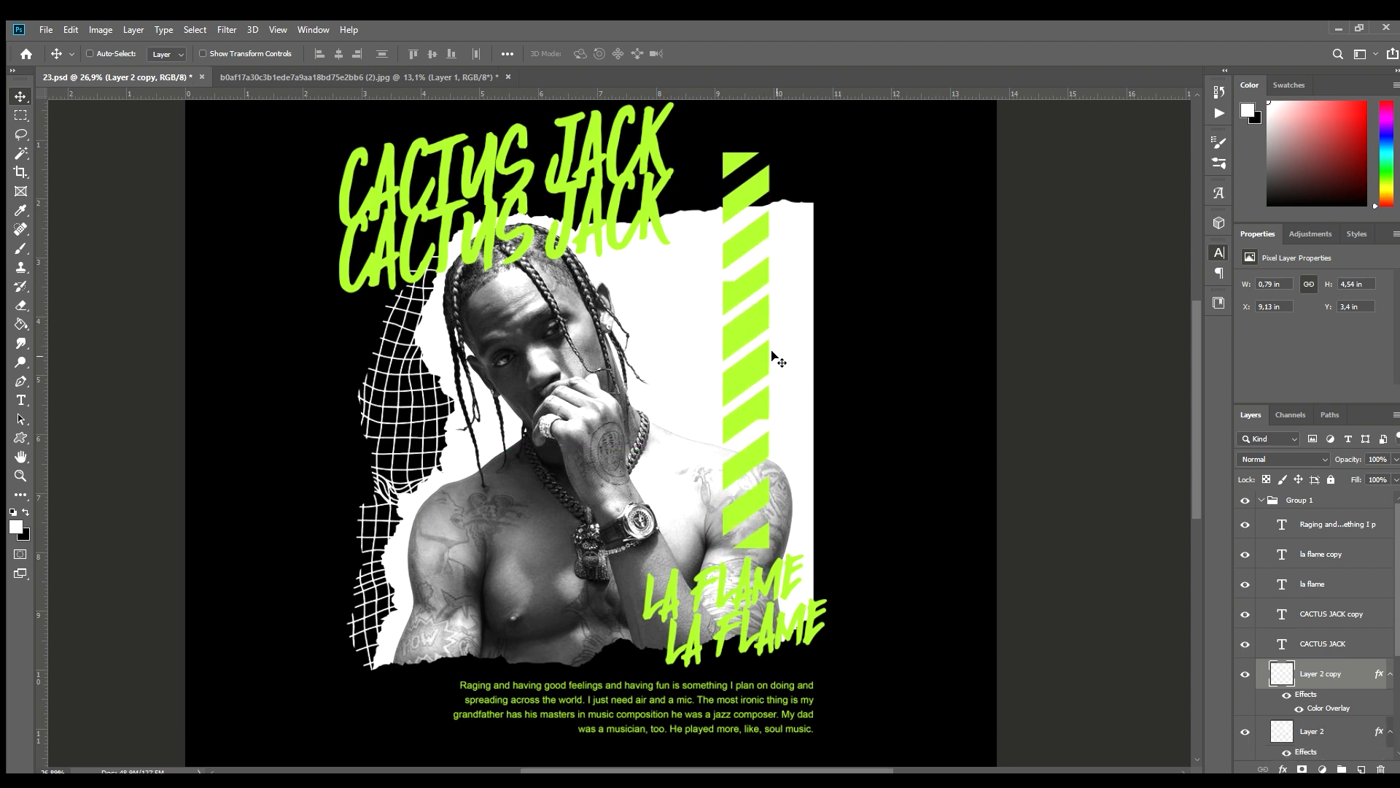
pyautogui.scroll(2, 759, 359)
pyautogui.scroll(4, 755, 361)
pyautogui.moveTo(741, 375); pyautogui.dragTo(744, 448)
pyautogui.scroll(-5, 744, 451)
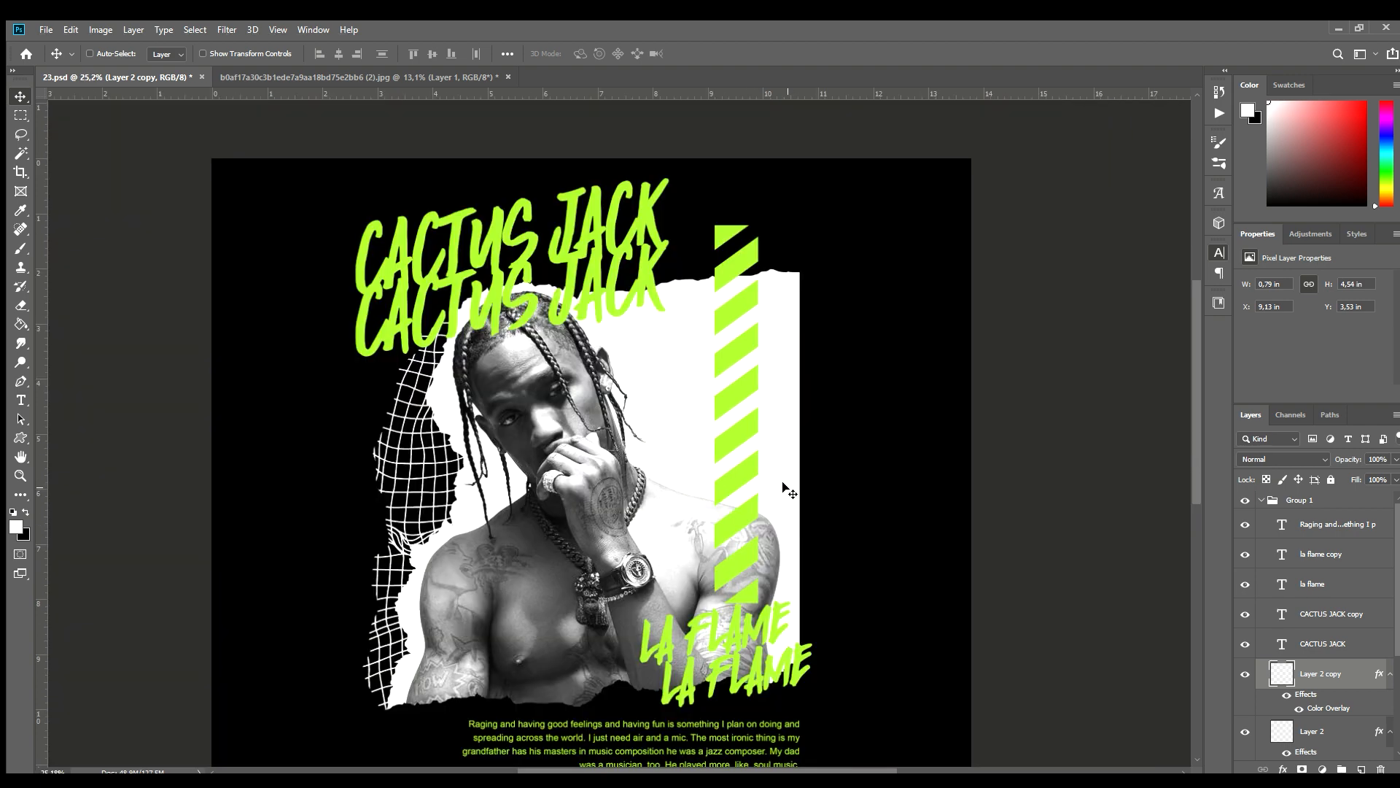
# Merge the two green strips into one layer and reposition the merged strip beside the portrait's head.
pyautogui.scroll(-1, 1336, 672)
pyautogui.keyDown('ctrl'); pyautogui.click(1306, 697); pyautogui.keyUp('ctrl')
pyautogui.hotkey('ctrl', 'e')
pyautogui.moveTo(753, 415); pyautogui.dragTo(732, 347)
pyautogui.hotkey('ctrl', 't')
pyautogui.press('Return')
# Flip the merged strip so its diagonals slope down to the right.
pyautogui.hotkey('ctrl', 't')
pyautogui.rightClick(718, 372)
pyautogui.click(769, 563)
pyautogui.press('Return')
pyautogui.scroll(-5, 819, 413)
pyautogui.scroll(5, 819, 413)
# Scale the green strip to about 0.82 by 6.16 in and place it above the shoulder at the portrait's right.
pyautogui.hotkey('ctrl', 't')
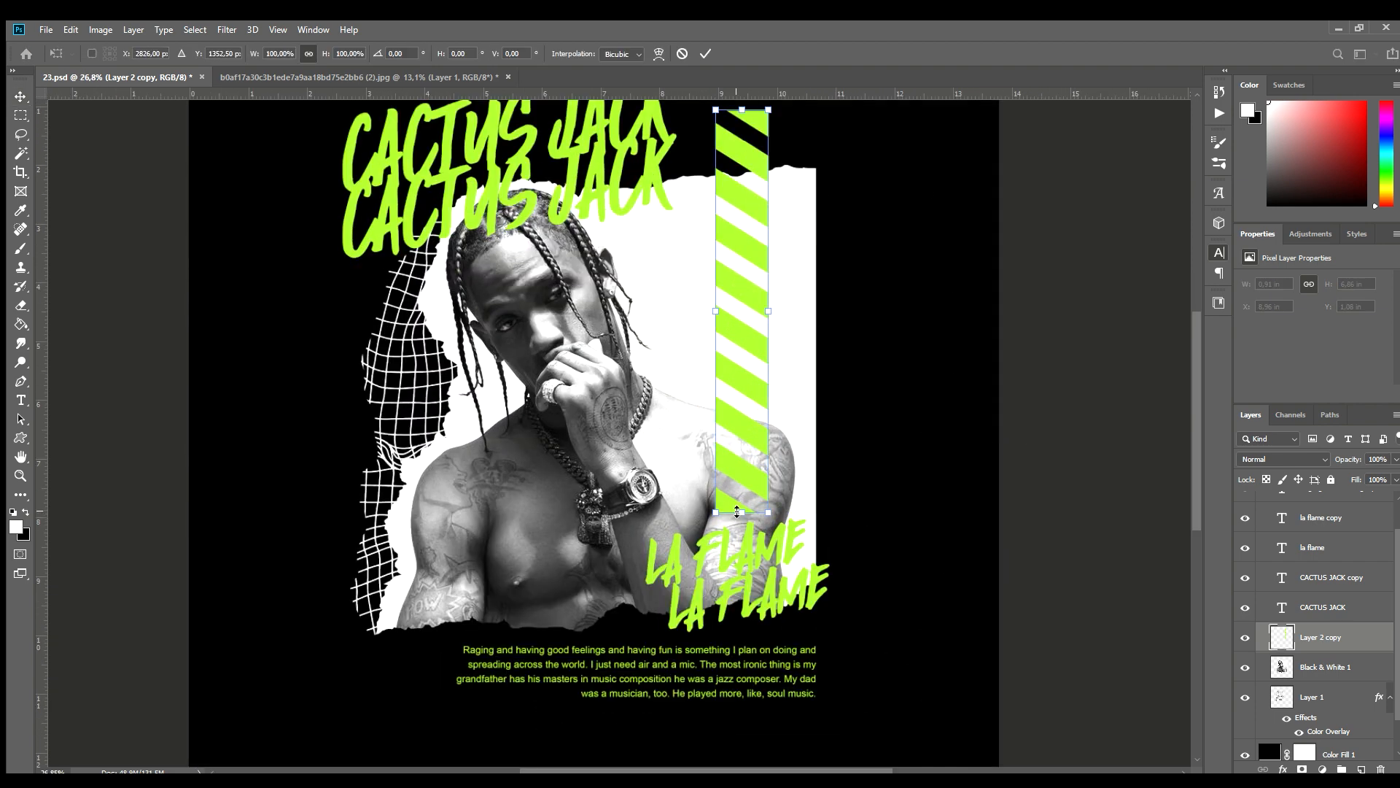
pyautogui.moveTo(743, 511); pyautogui.dragTo(744, 473)
pyautogui.press('Return')
pyautogui.moveTo(753, 284); pyautogui.dragTo(702, 273)
pyautogui.scroll(-3, 758, 290)
pyautogui.scroll(1, 709, 289)
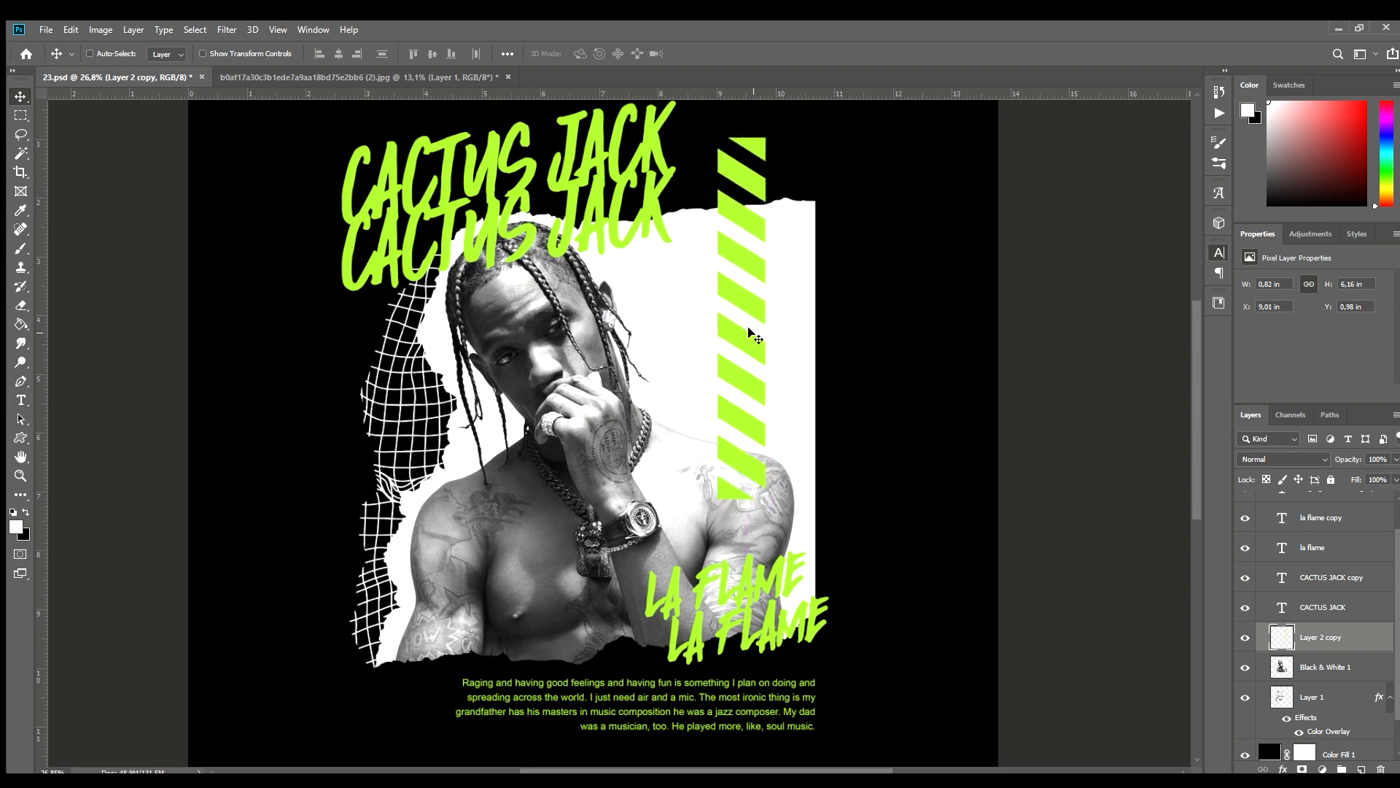
# Erase the parts of the green strip that overlap the man's shoulder so it appears behind him.
pyautogui.scroll(5, 734, 408)
pyautogui.scroll(3, 728, 530)
pyautogui.press('e')
pyautogui.moveTo(617, 495)
pyautogui.mouseDown()
pyautogui.moveTo(582, 535)
pyautogui.moveTo(627, 522)
pyautogui.mouseUp()
pyautogui.scroll(-4, 631, 514)
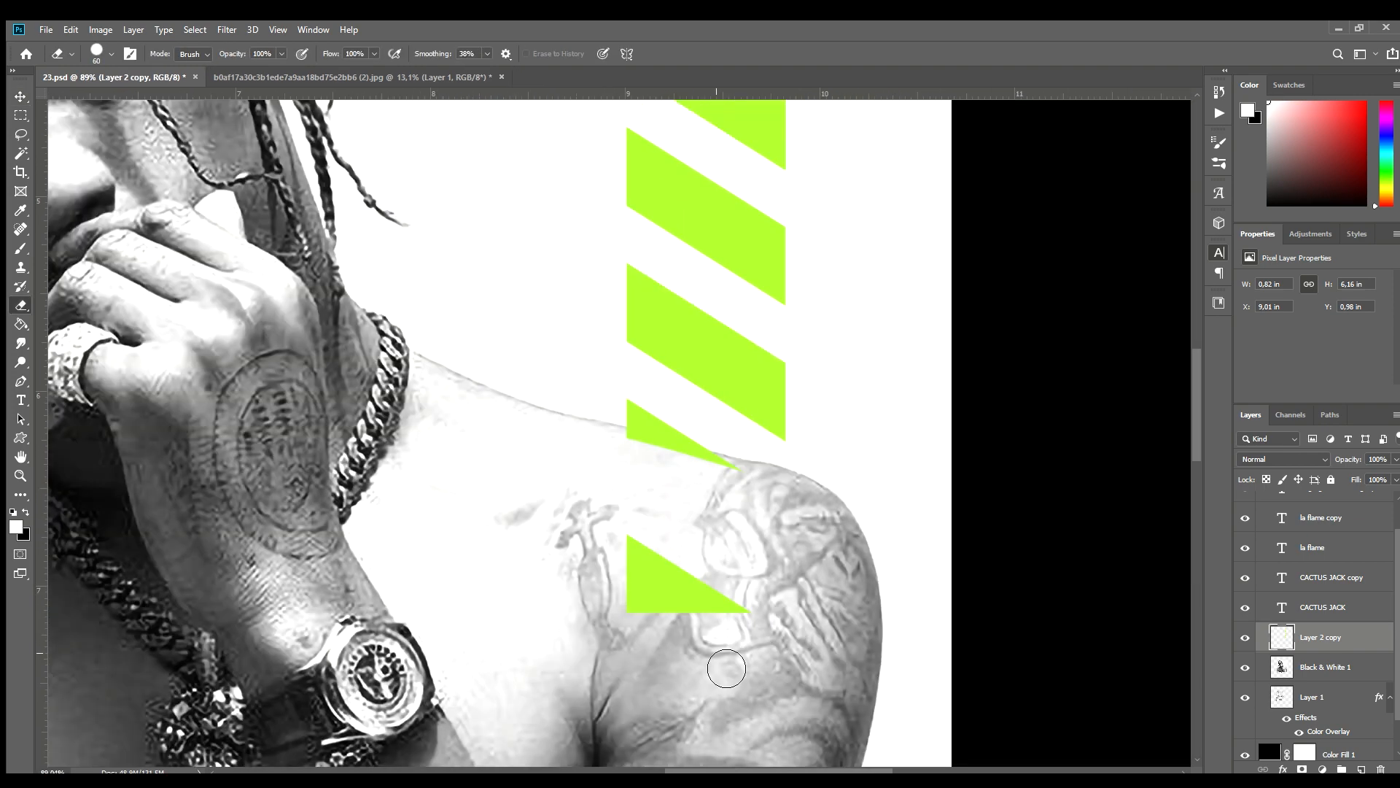
pyautogui.scroll(3, 700, 686)
pyautogui.moveTo(749, 572); pyautogui.dragTo(583, 560)
pyautogui.moveTo(661, 494); pyautogui.dragTo(620, 525)
pyautogui.scroll(4, 605, 350)
pyautogui.moveTo(594, 375)
pyautogui.mouseDown()
pyautogui.moveTo(898, 477)
pyautogui.moveTo(573, 378)
pyautogui.mouseUp()
pyautogui.hotkey('ctrl', 'z')
pyautogui.scroll(-12, 679, 381)
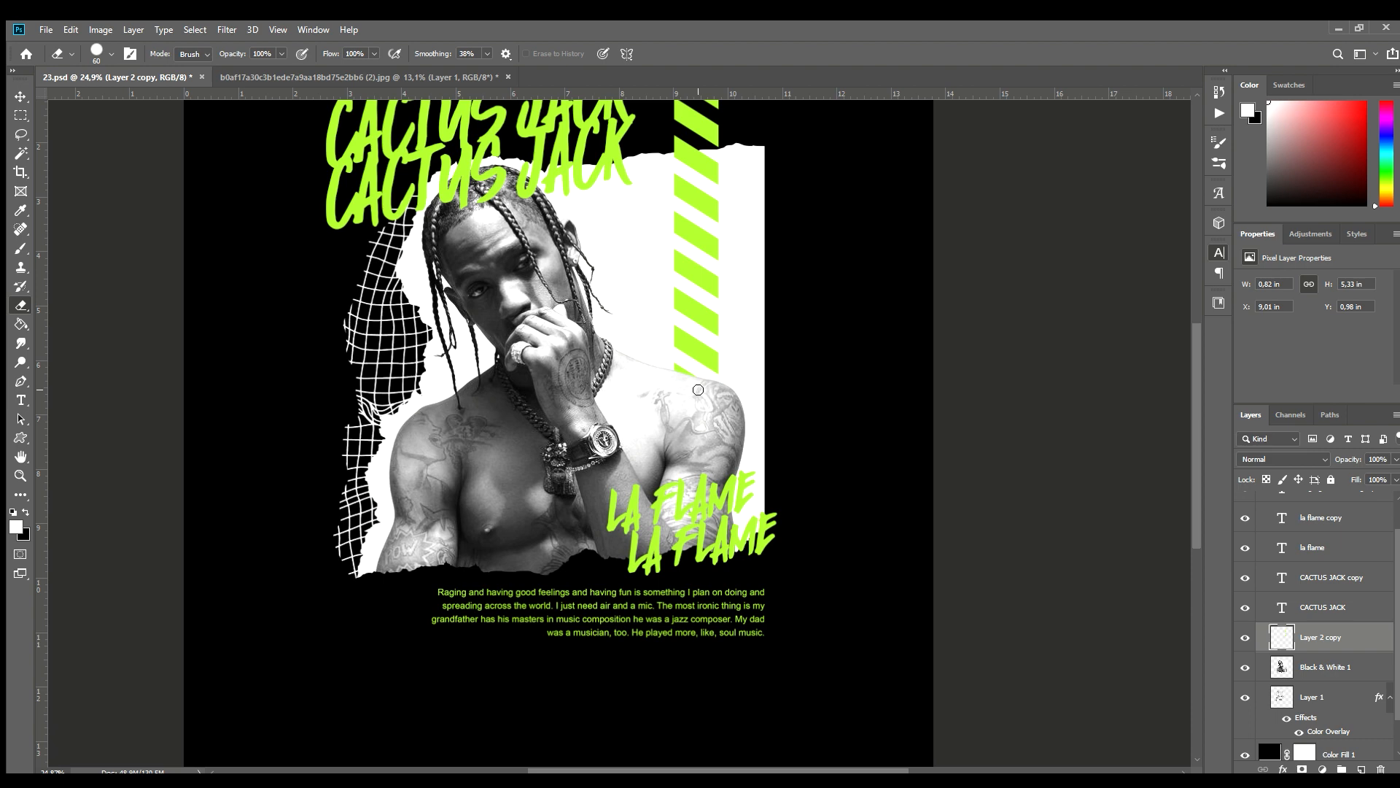
# Erase the partial stripe at the upper end of the green strip.
pyautogui.scroll(-2, 682, 308)
pyautogui.scroll(10, 683, 309)
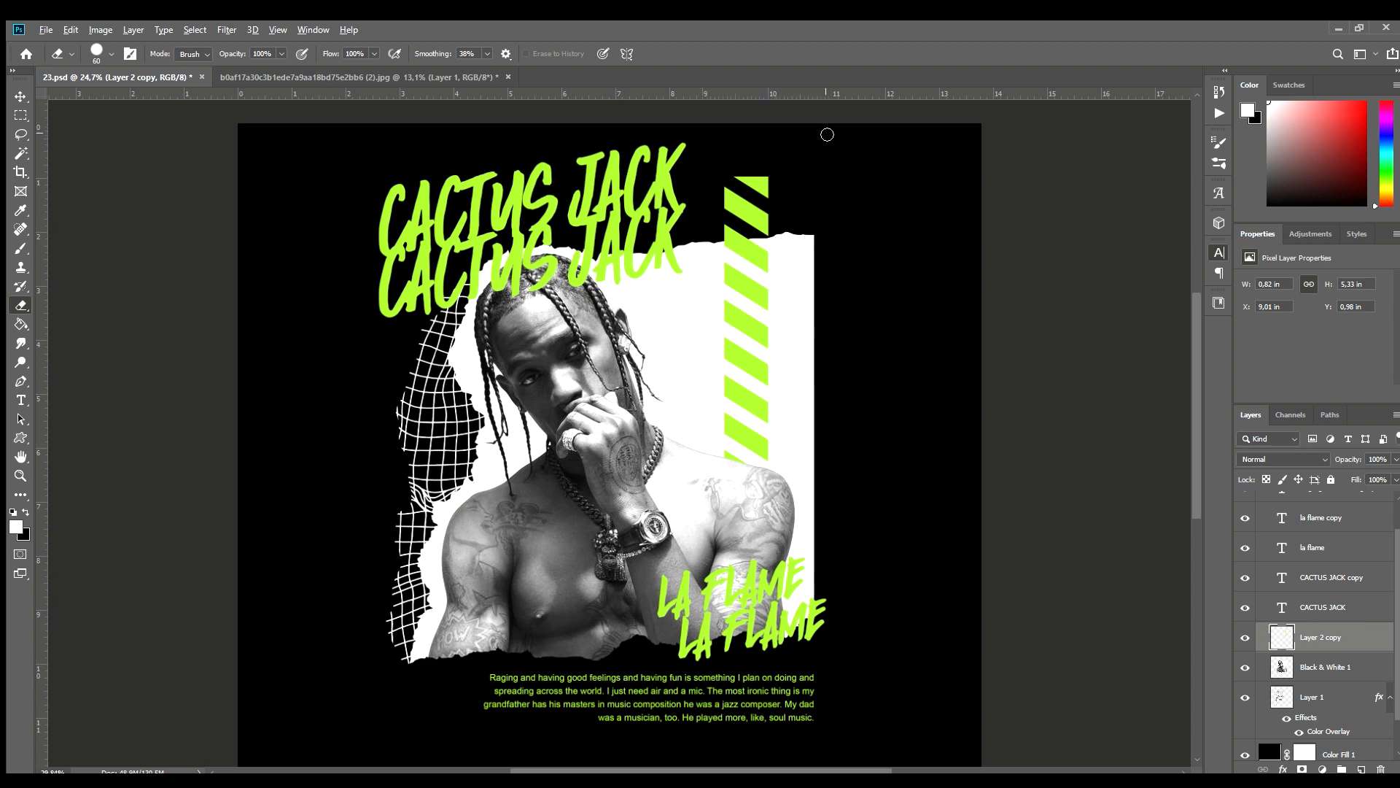
pyautogui.moveTo(662, 288); pyautogui.dragTo(759, 310)
pyautogui.scroll(-12, 853, 328)
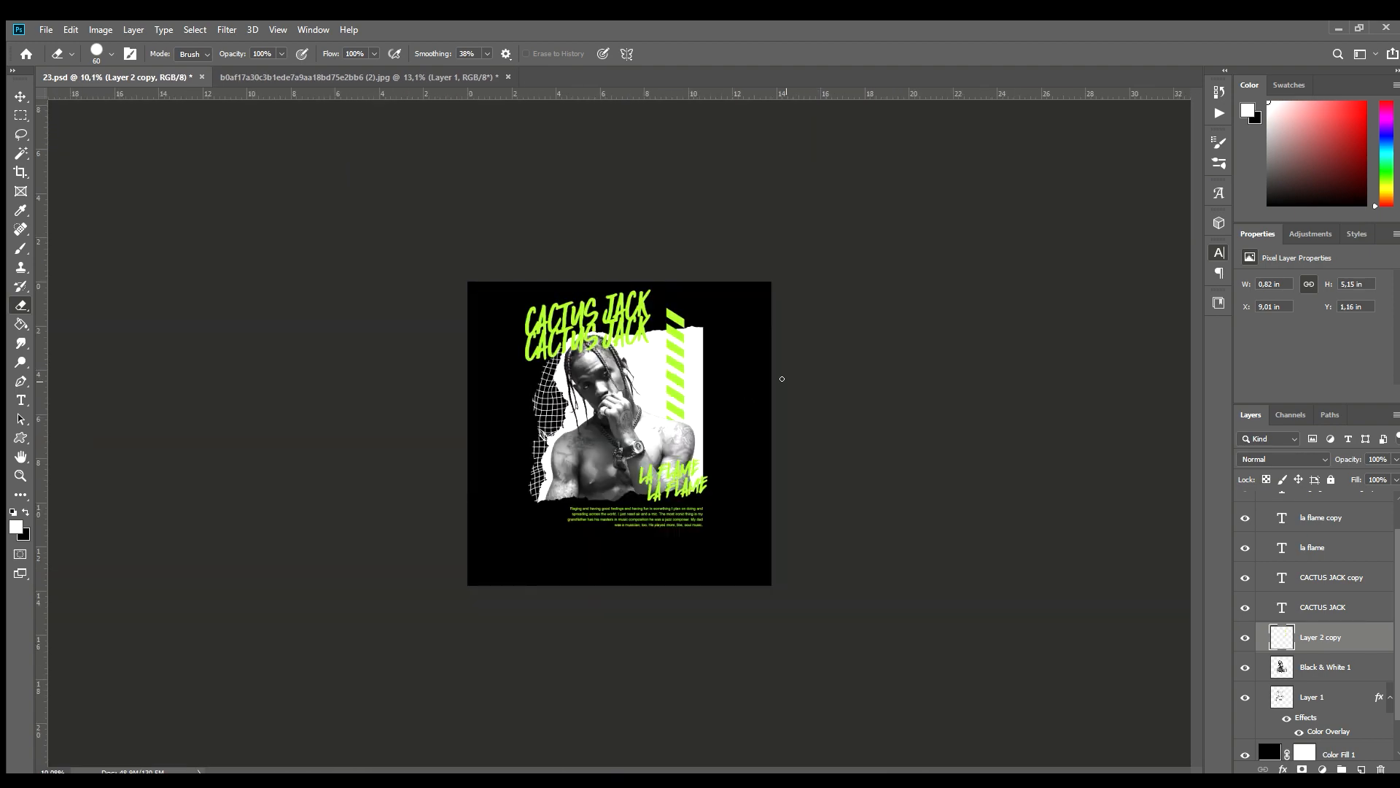
pyautogui.scroll(3, 564, 401)
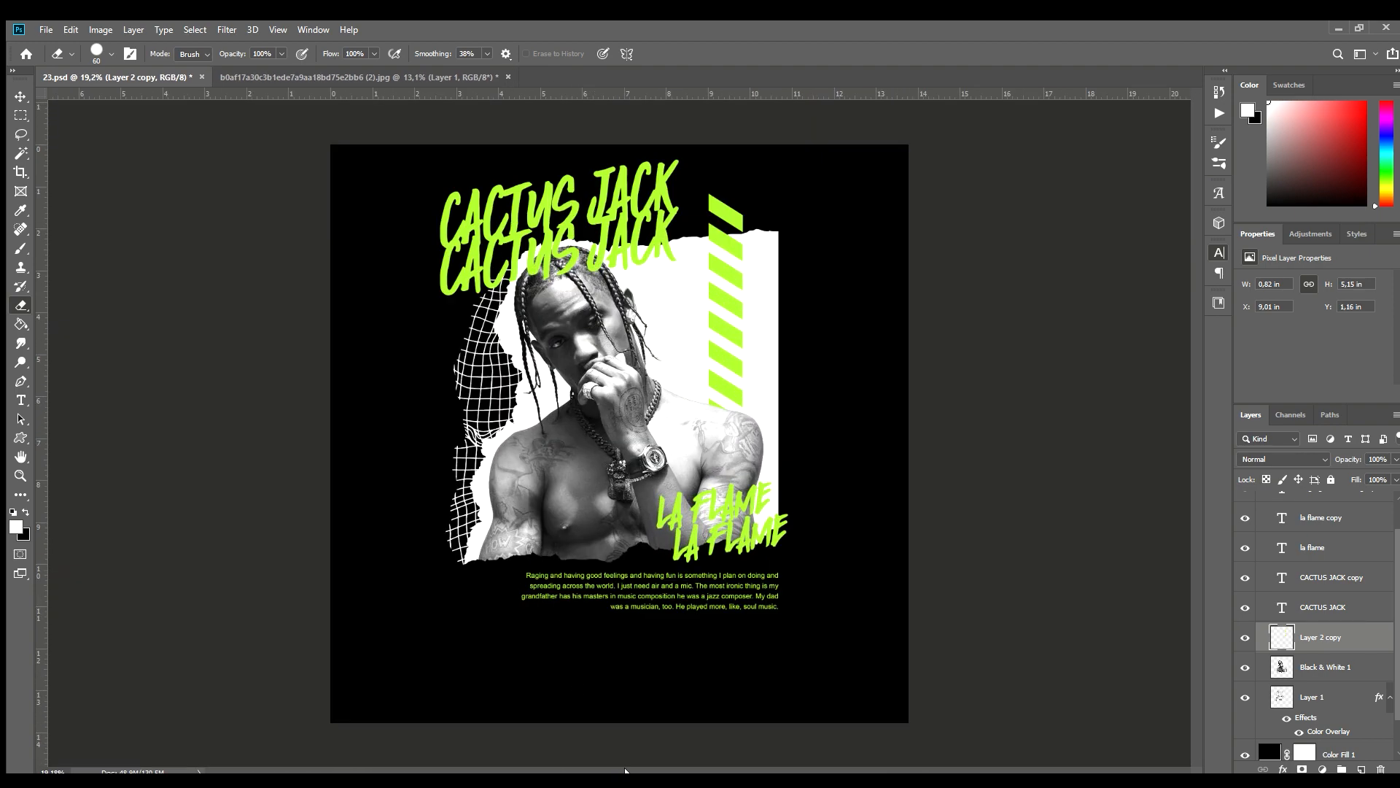
# Draw a flattened globe-grid custom shape with a white 25 px stroke and no fill, below and left of the quote.
pyautogui.scroll(1, 401, 436)
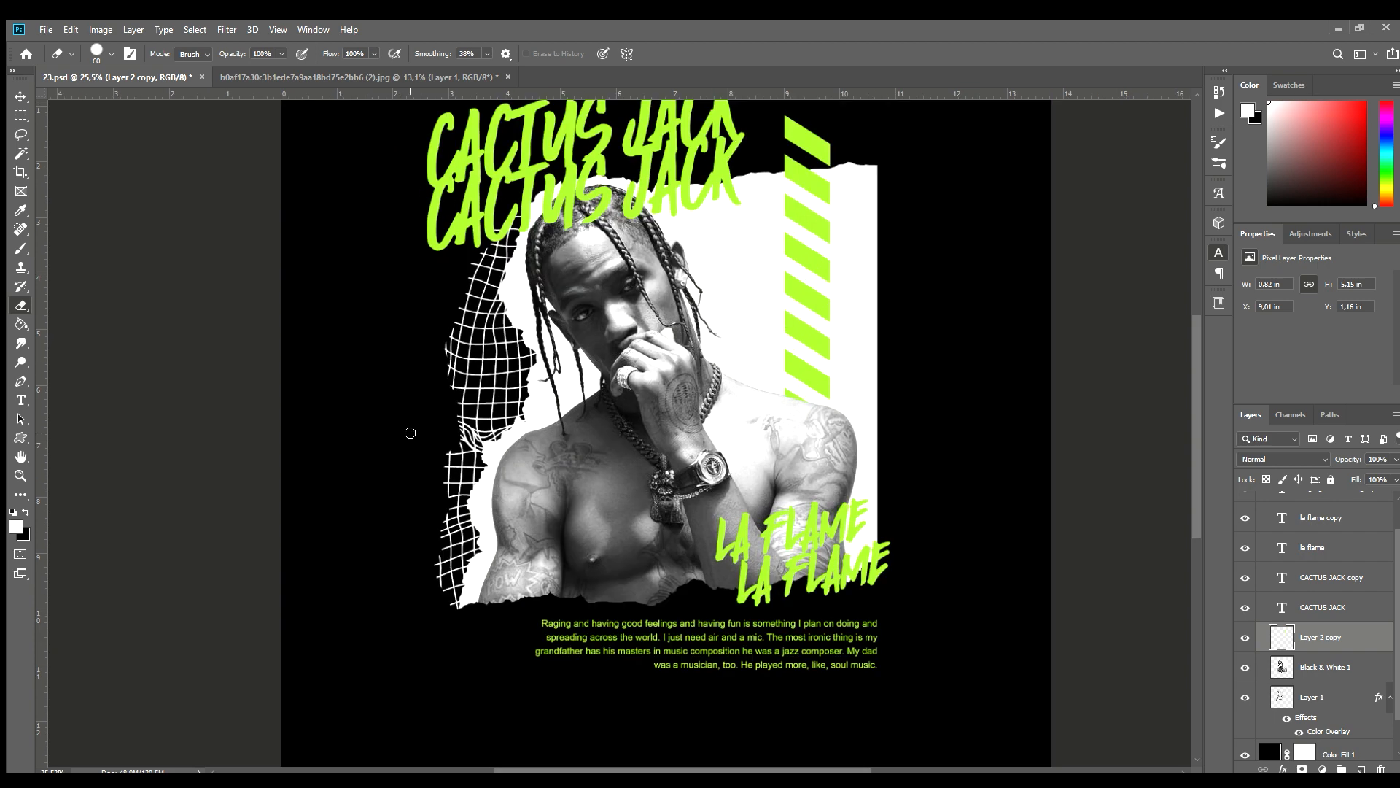
pyautogui.scroll(-3, 501, 617)
pyautogui.click(20, 436)
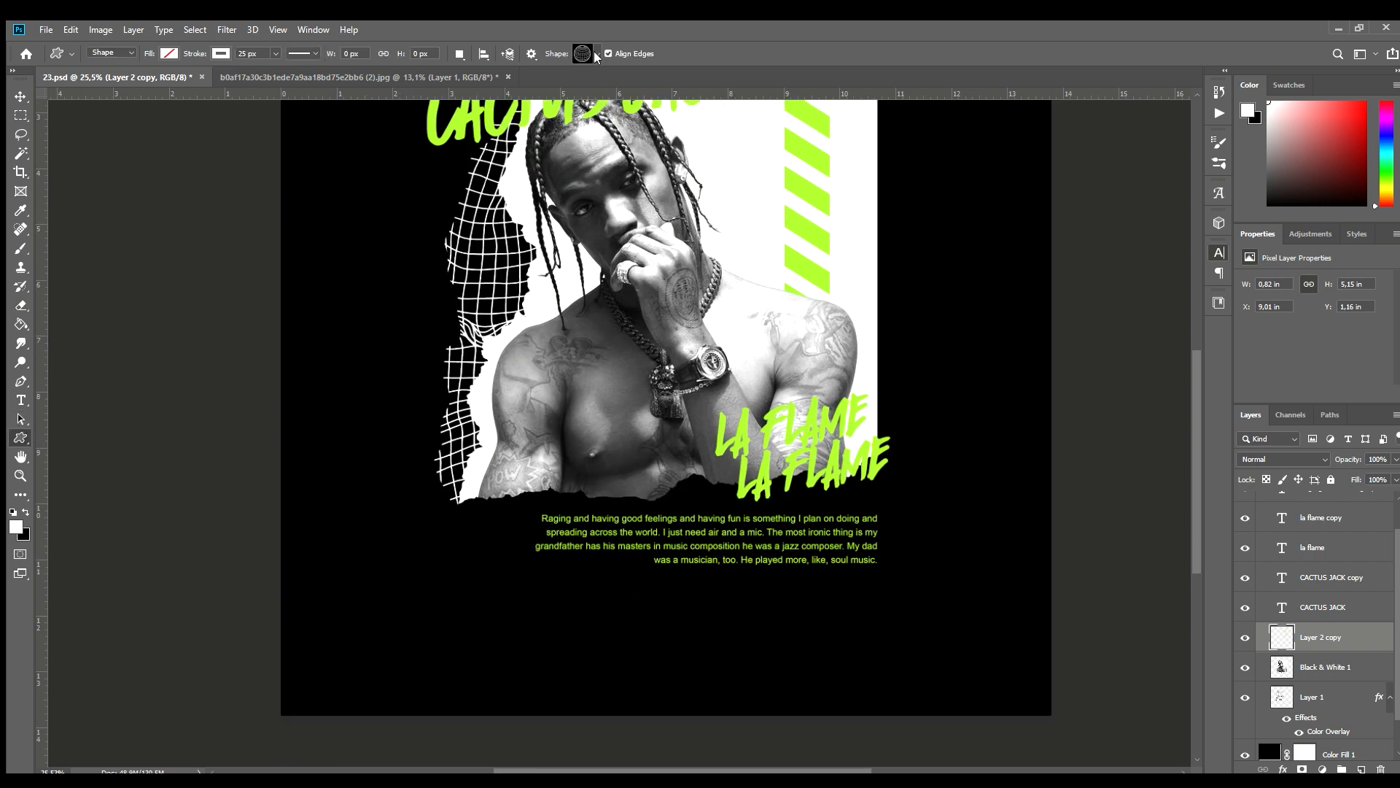
pyautogui.moveTo(429, 576); pyautogui.dragTo(490, 628)
pyautogui.click(21, 96)
pyautogui.scroll(-8, 663, 663)
pyautogui.scroll(4, 663, 663)
pyautogui.scroll(-2, 529, 623)
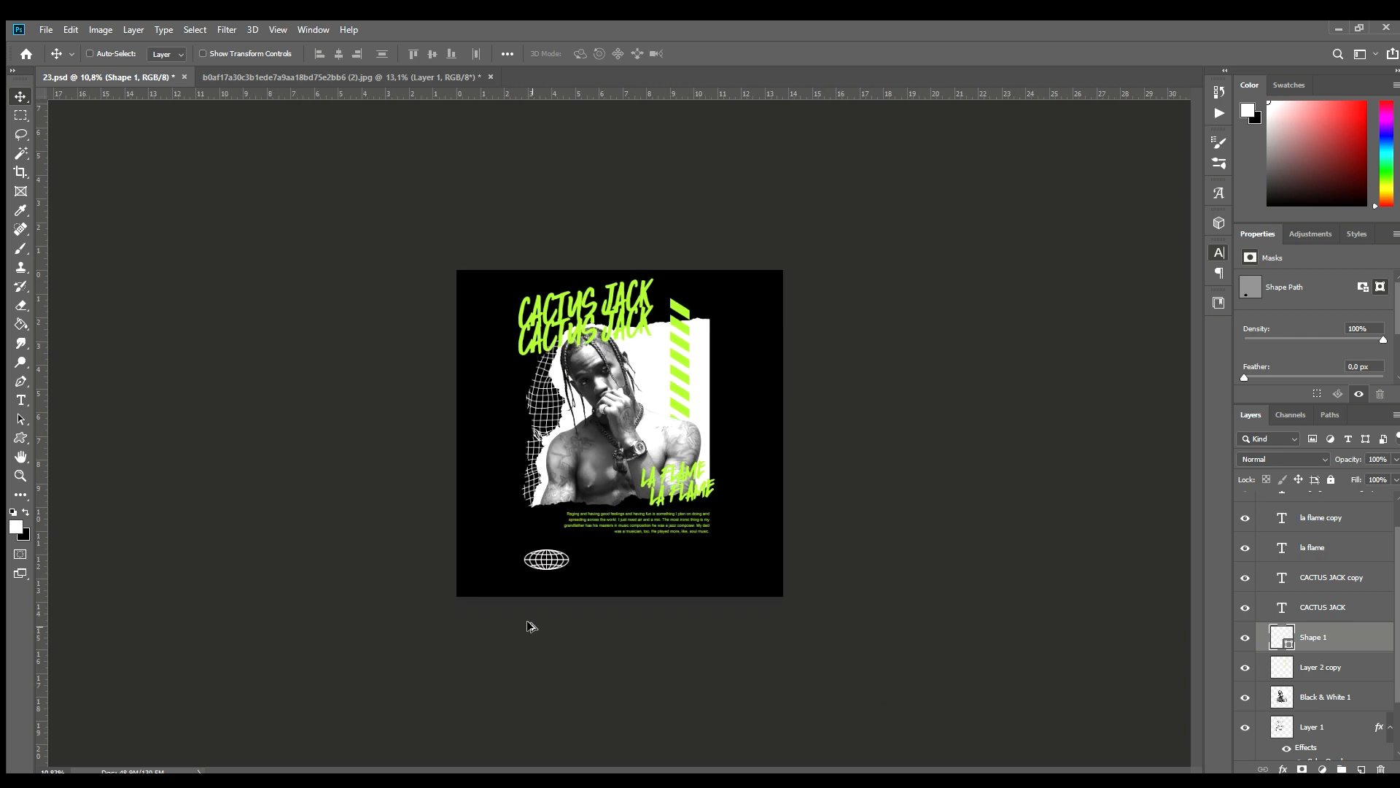
# Scale the globe shape down slightly.
pyautogui.scroll(3, 529, 624)
pyautogui.scroll(-3, 509, 704)
pyautogui.scroll(4, 573, 638)
pyautogui.scroll(-1, 560, 663)
pyautogui.scroll(-2, 584, 667)
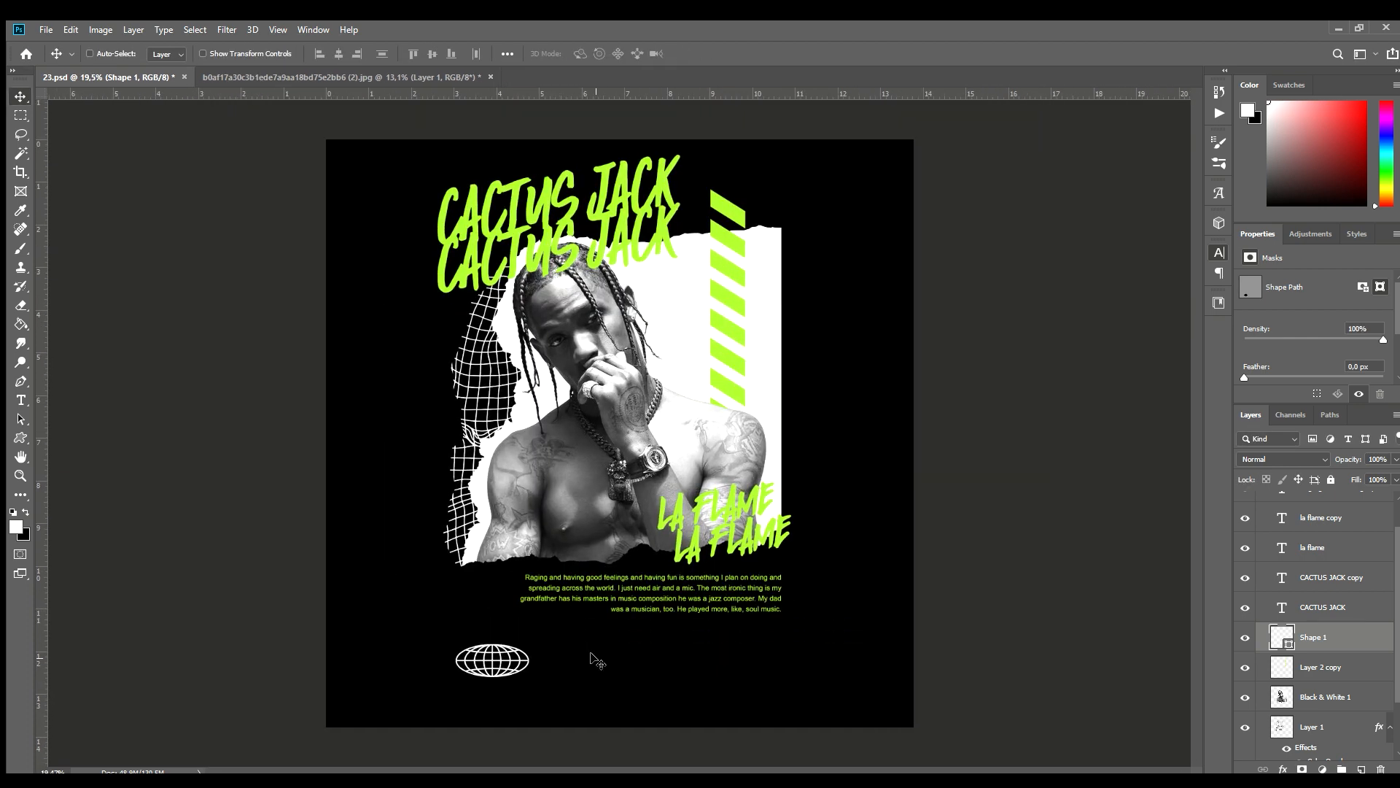
pyautogui.scroll(2, 583, 664)
pyautogui.hotkey('ctrl', 't')
pyautogui.press('Return')
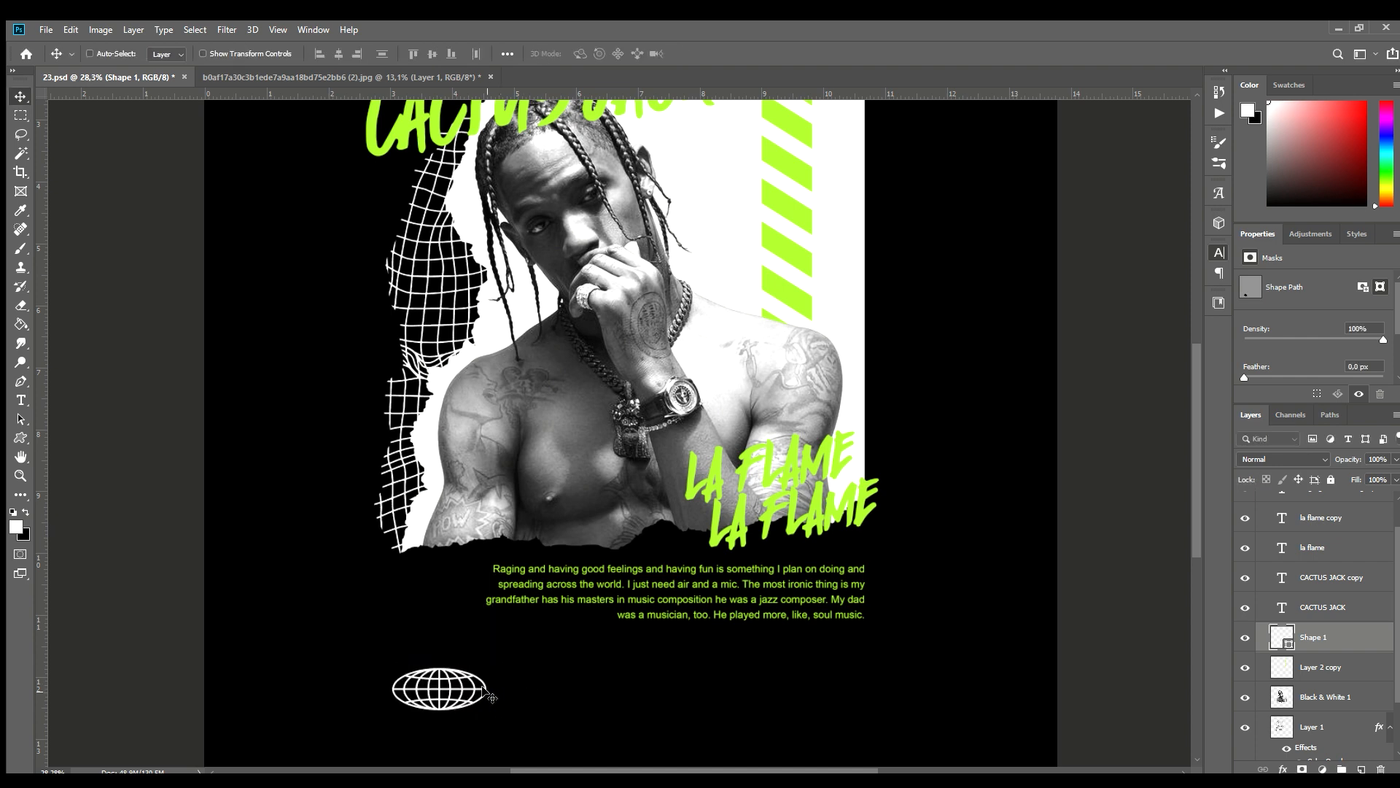
# Add the white two-line text "TRAVIS SCOTT" to the right of the globe.
pyautogui.scroll(2, 557, 694)
pyautogui.scroll(-2, 594, 685)
pyautogui.scroll(2, 626, 685)
pyautogui.press('t')
pyautogui.click(598, 680)
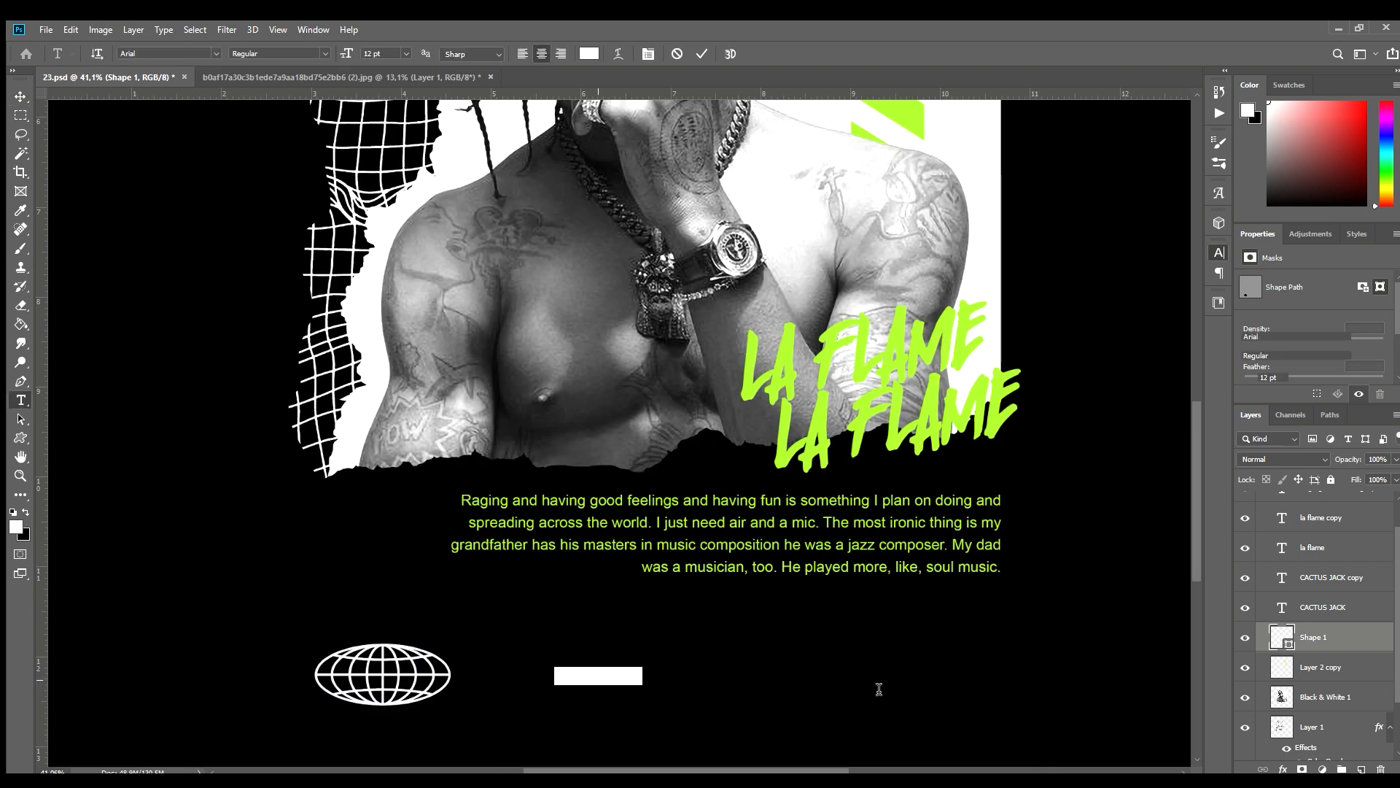
pyautogui.write('TR')
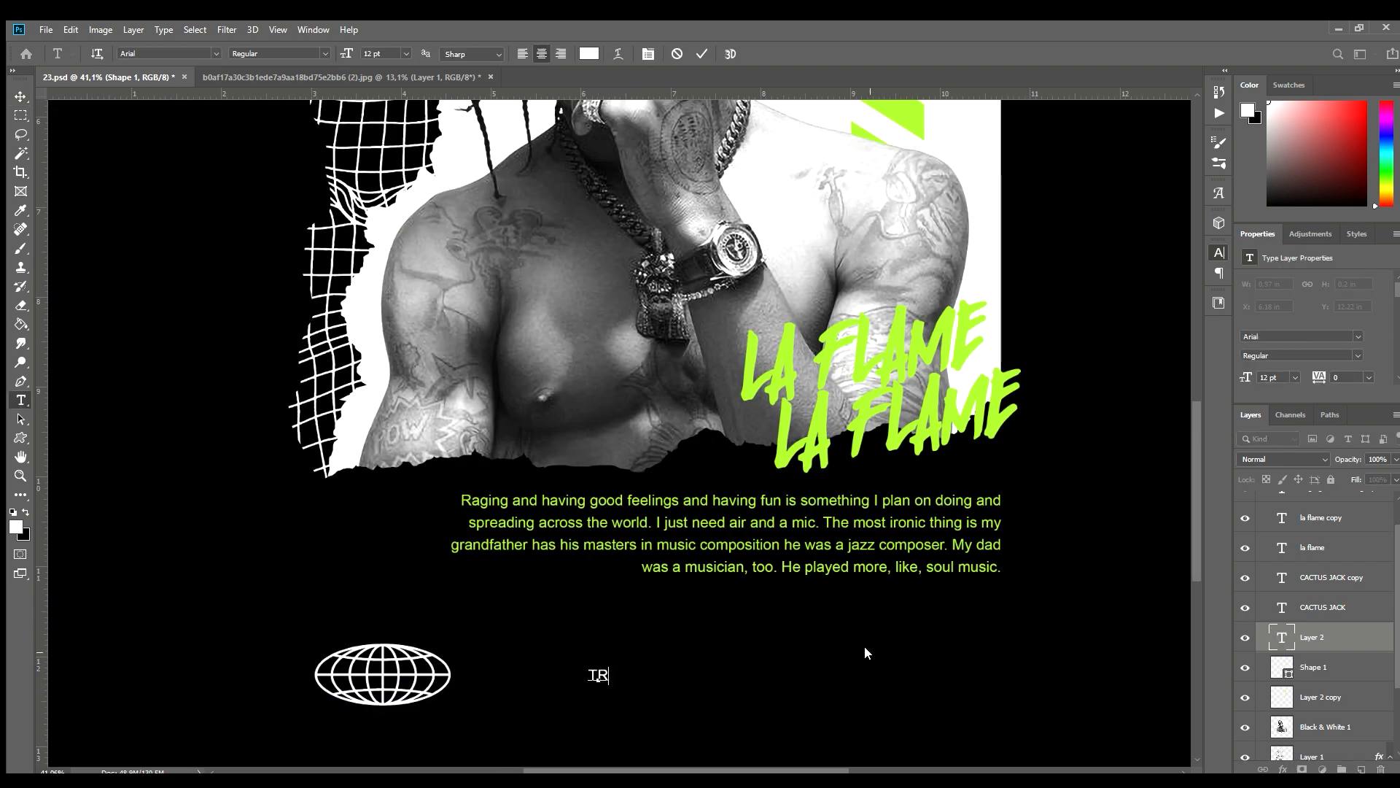
pyautogui.write('AVIS')
pyautogui.press('Return')
pyautogui.write('SCOTT')
# Format the TRAVIS SCOTT text in the Gagalin font at 26 pt with tracking of -120.
pyautogui.hotkey('ctrl', 'a')
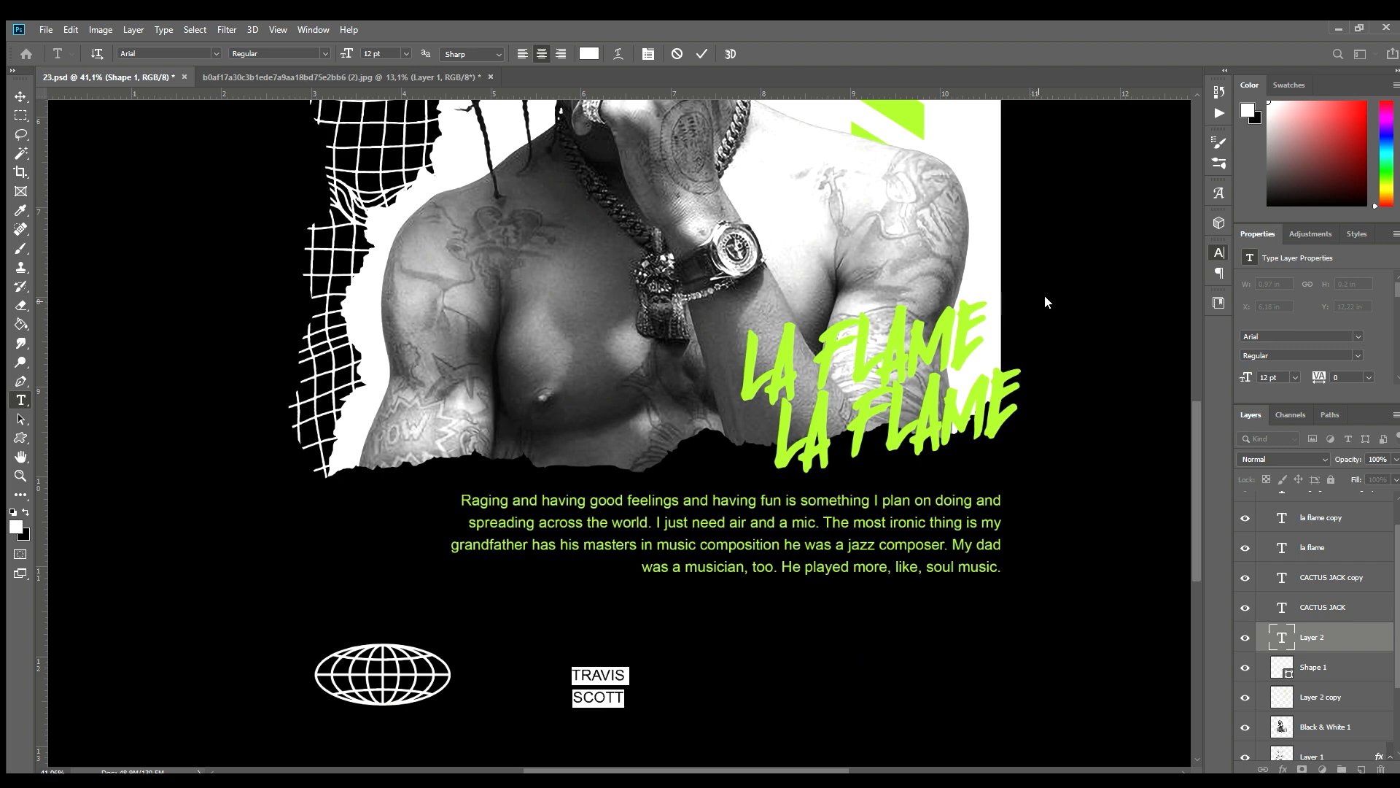
pyautogui.moveTo(1051, 293); pyautogui.dragTo(1068, 293)
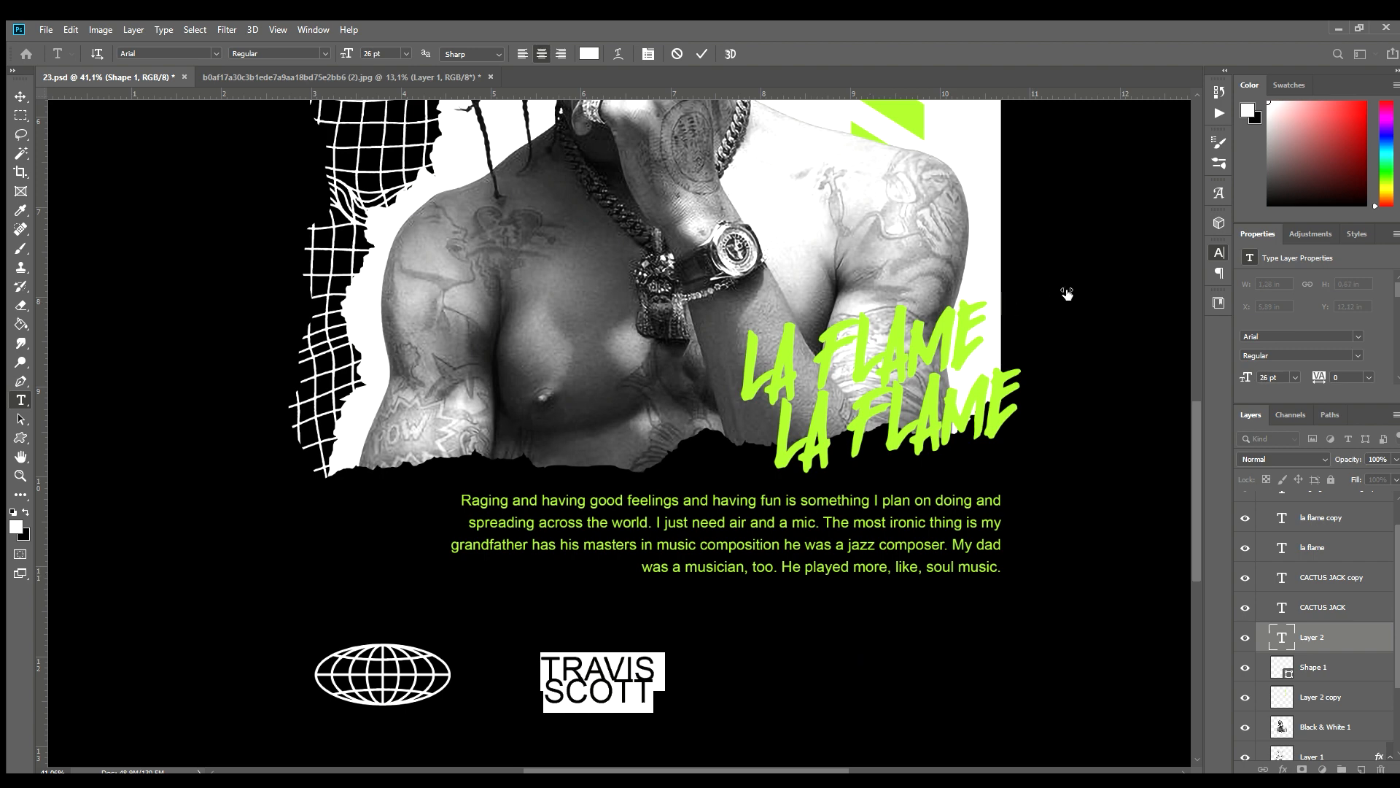
pyautogui.click(1126, 266)
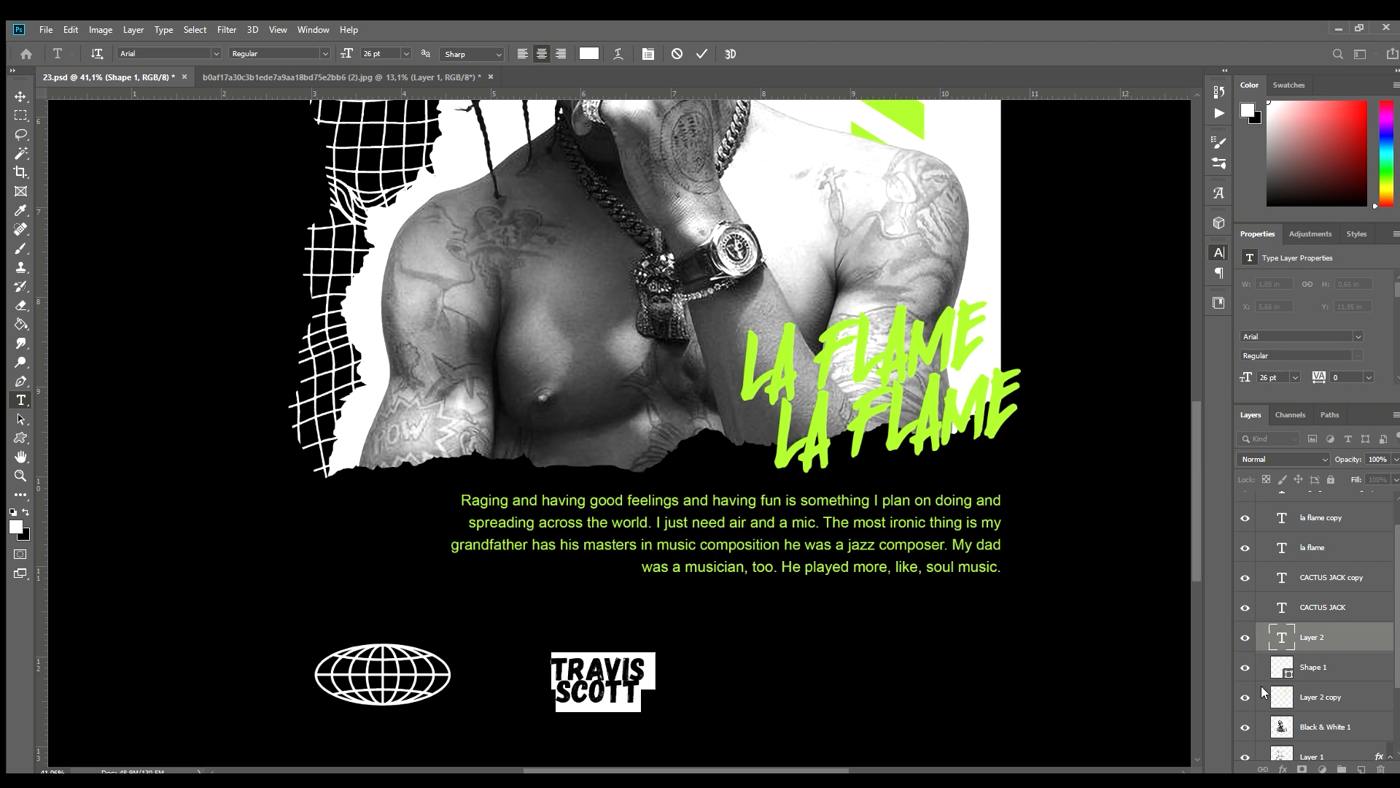
pyautogui.moveTo(1135, 307); pyautogui.dragTo(1130, 307)
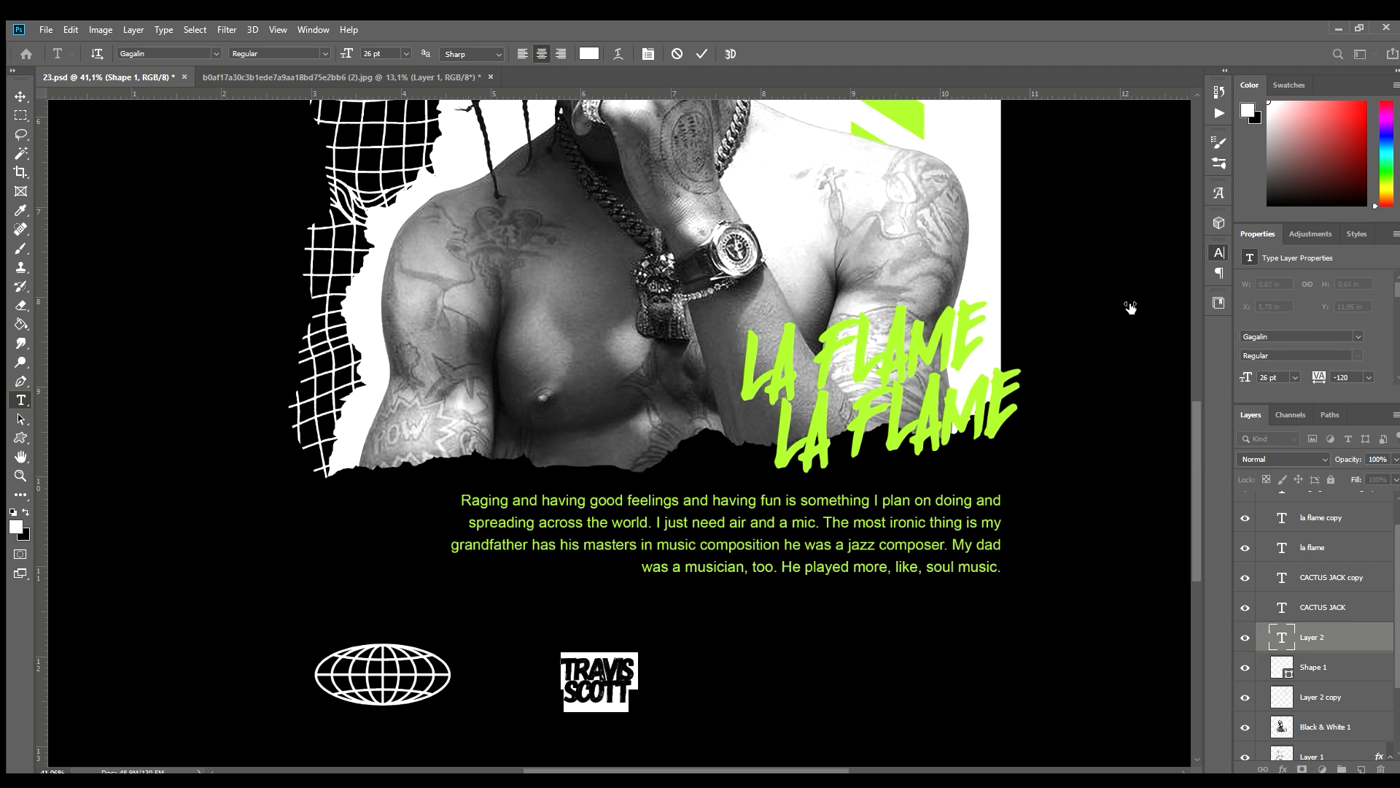
pyautogui.click(20, 96)
# Move the TRAVIS SCOTT text closer to the globe, to X 5.17 in.
pyautogui.scroll(-3, 647, 680)
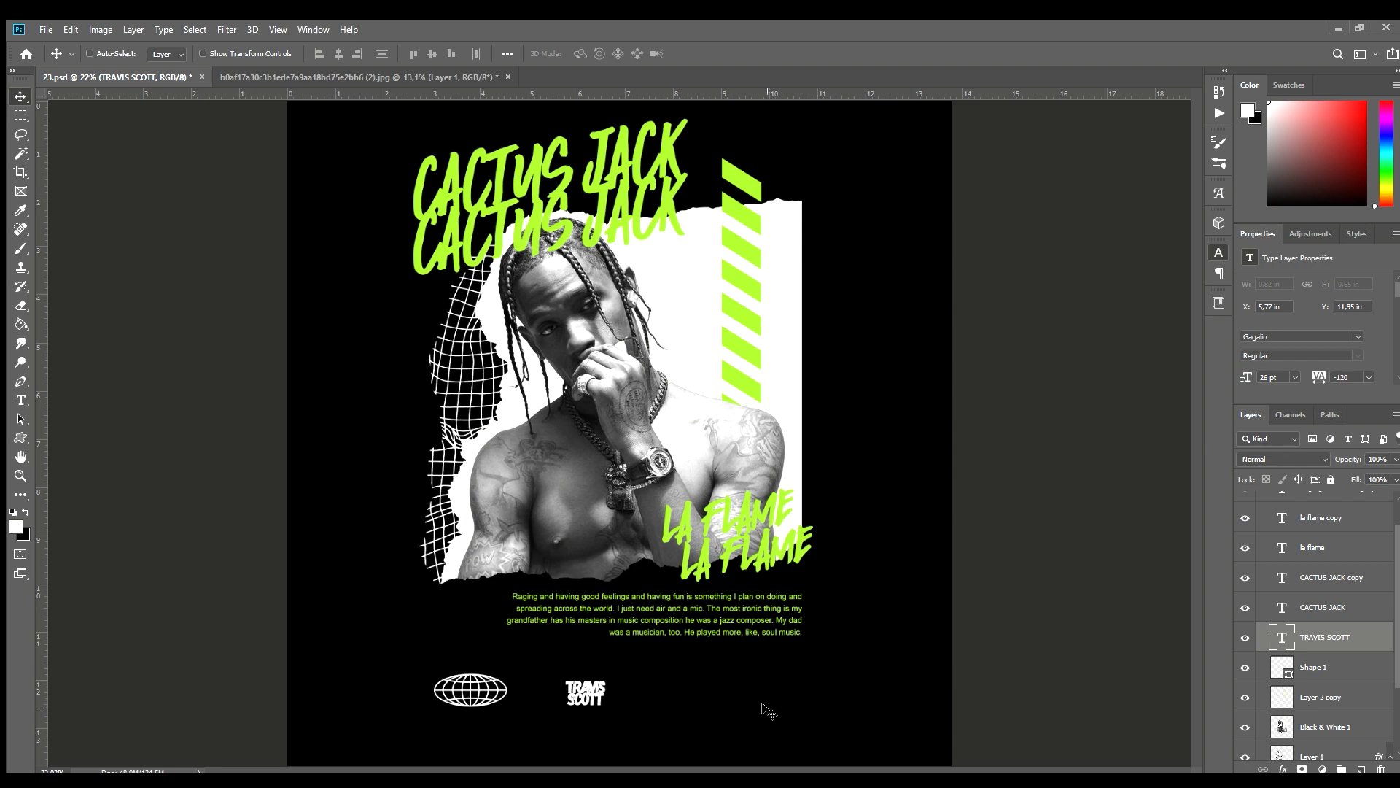
pyautogui.scroll(-3, 761, 698)
pyautogui.moveTo(690, 693); pyautogui.dragTo(664, 693)
pyautogui.scroll(-3, 665, 693)
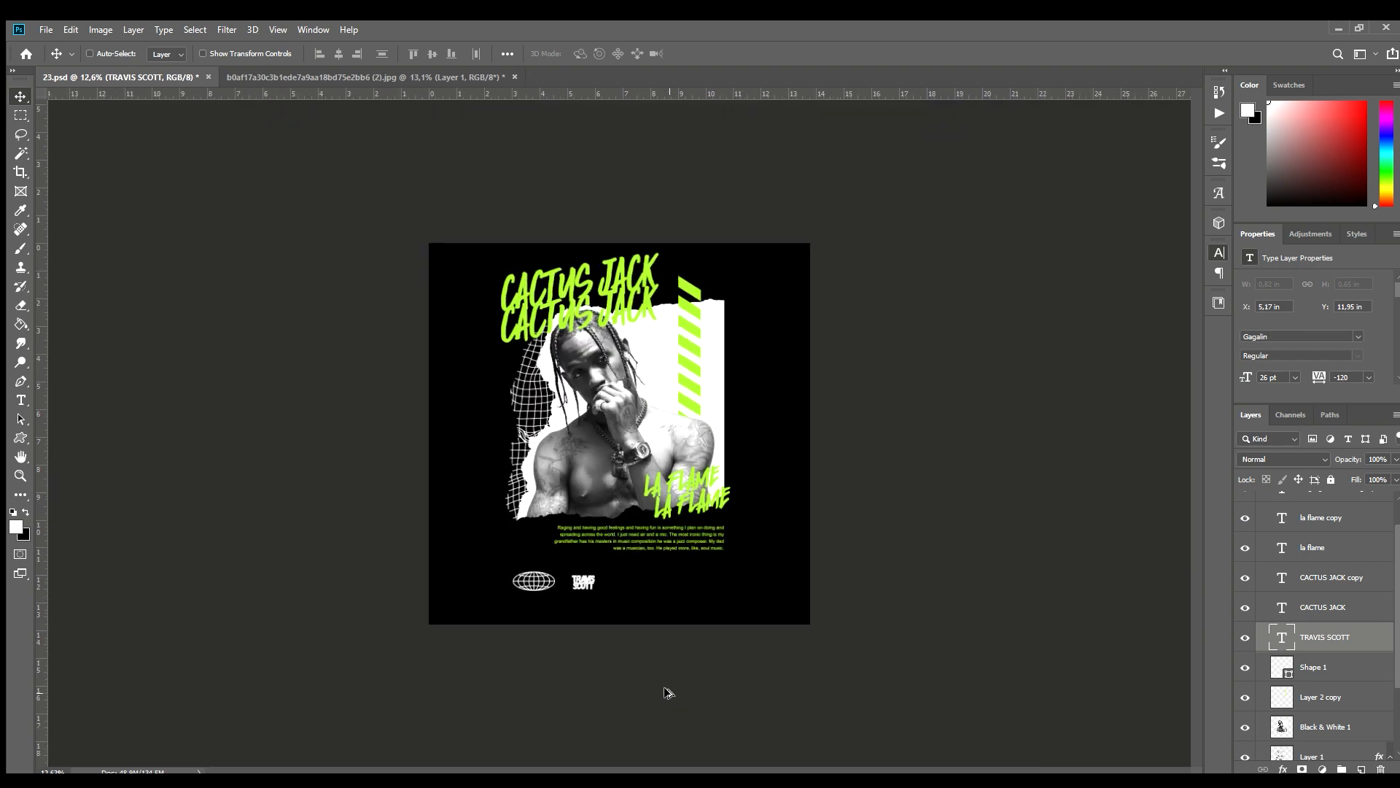
pyautogui.scroll(5, 619, 647)
pyautogui.scroll(4, 605, 622)
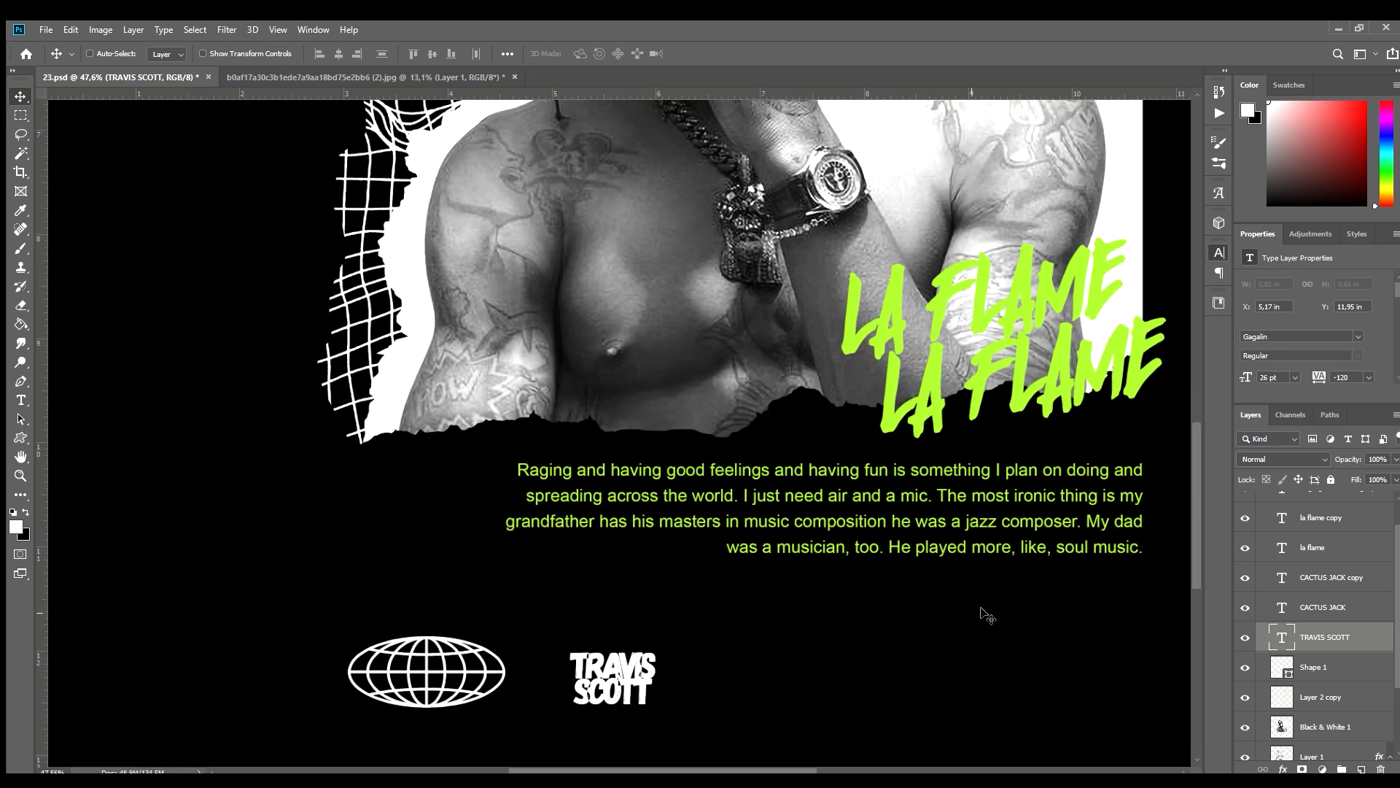
# Nudge the globe shape down slightly to line it up with the TRAVIS SCOTT text.
pyautogui.click(1309, 664)
pyautogui.moveTo(494, 674); pyautogui.dragTo(494, 680)
pyautogui.scroll(-3, 429, 688)
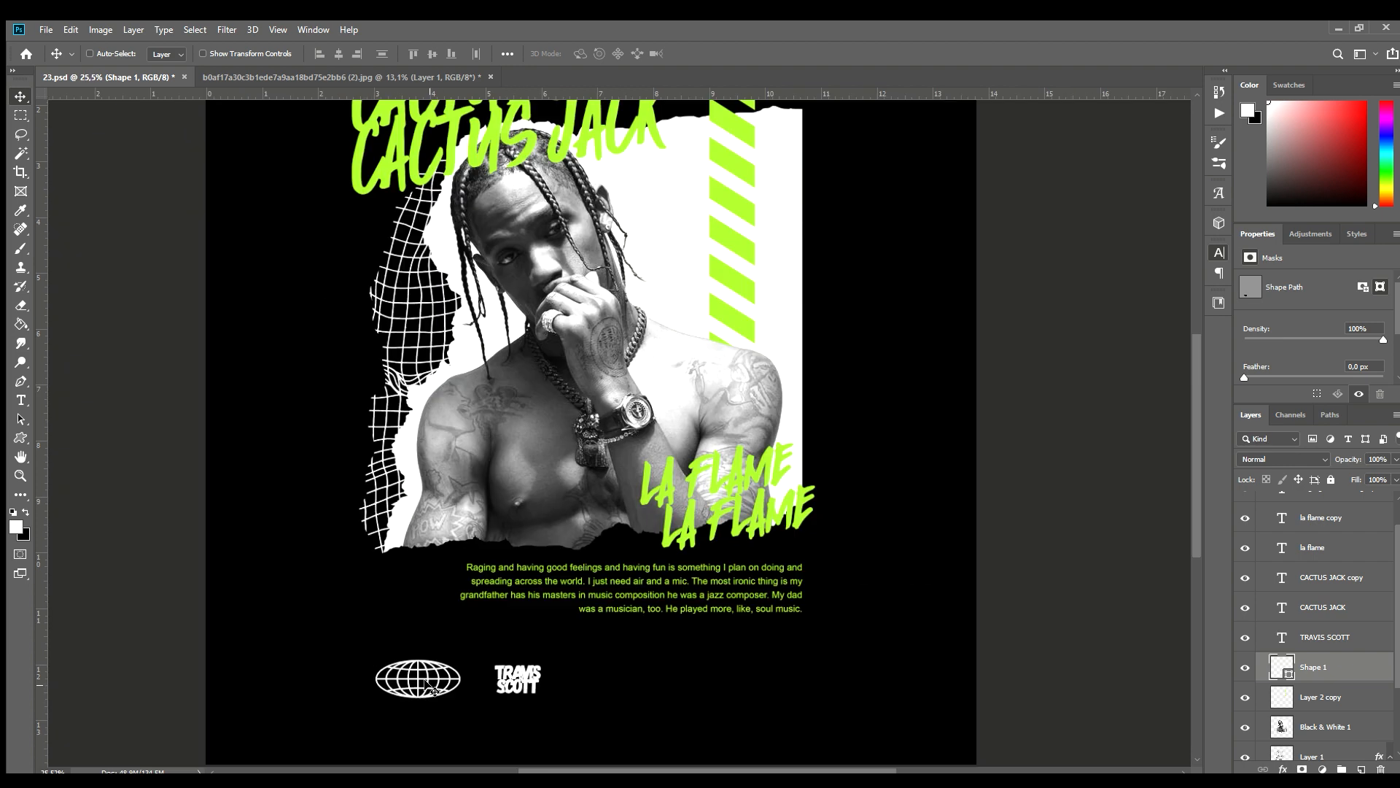
pyautogui.scroll(-2, 433, 666)
pyautogui.scroll(3, 697, 667)
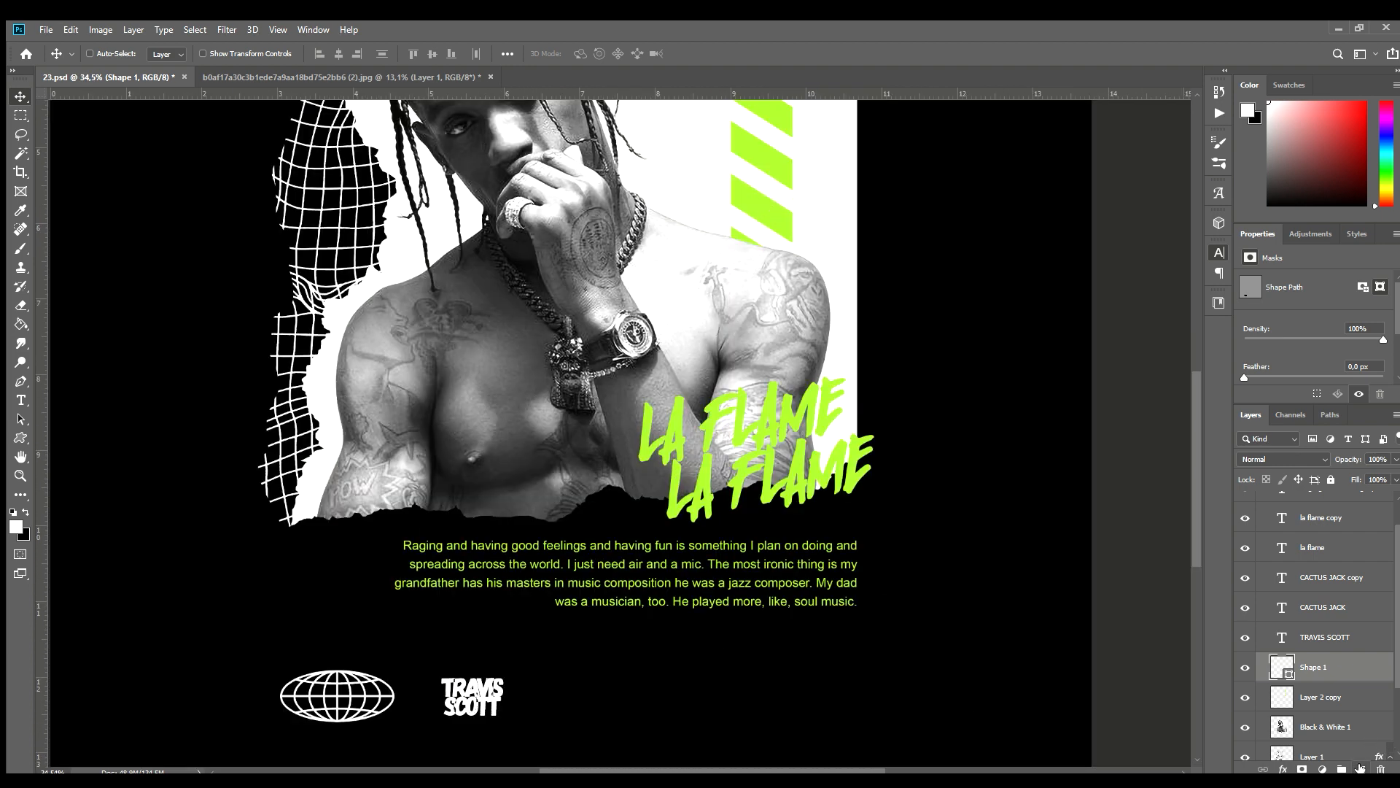
# Draw a thin white line about 4.25 by 0.03 in on a new layer, running horizontally beside the TRAVIS SCOTT text.
pyautogui.click(1324, 637)
pyautogui.click(1361, 769)
pyautogui.press('m')
pyautogui.moveTo(531, 696)
pyautogui.mouseDown()
pyautogui.moveTo(844, 741)
pyautogui.moveTo(852, 694)
pyautogui.mouseUp()
pyautogui.press('g')
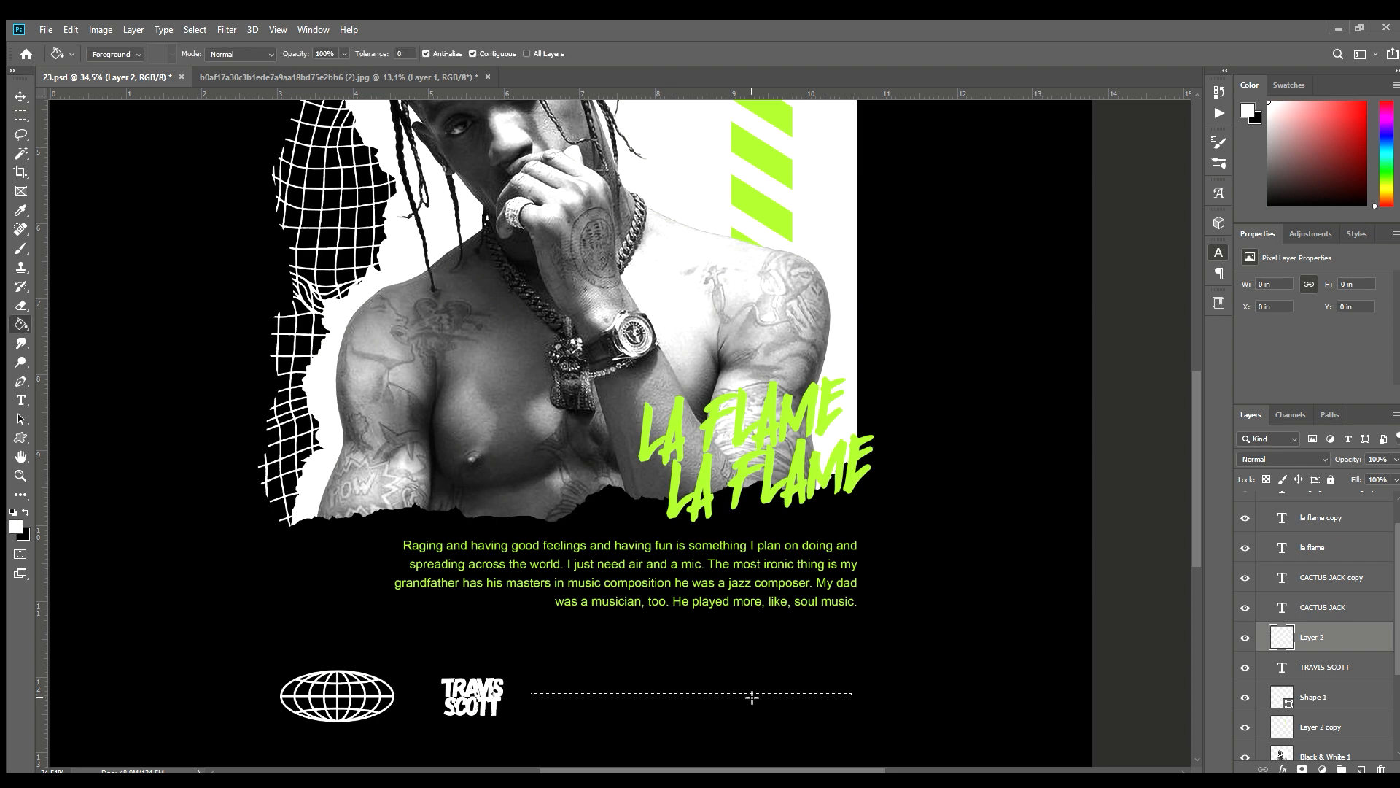
pyautogui.scroll(4, 766, 707)
pyautogui.click(824, 686)
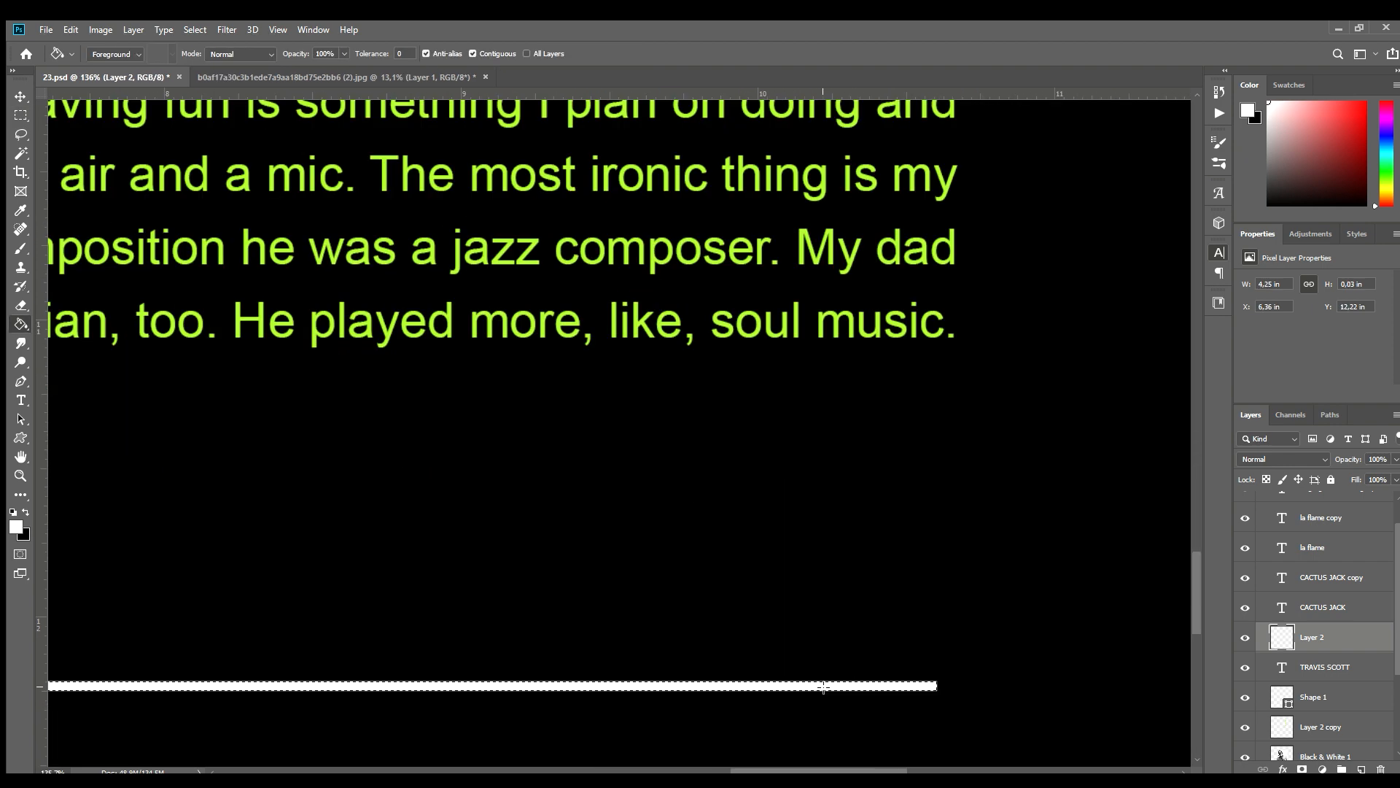
pyautogui.hotkey('ctrl', 'd')
# Move the white line further from the TRAVIS SCOTT text, to X 6.63 in and Y 12.23 in.
pyautogui.press('v')
pyautogui.scroll(-2, 758, 646)
pyautogui.moveTo(744, 632); pyautogui.dragTo(739, 638)
pyautogui.scroll(-6, 747, 650)
pyautogui.scroll(-3, 766, 664)
pyautogui.scroll(5, 729, 626)
pyautogui.scroll(-4, 797, 678)
pyautogui.scroll(4, 712, 631)
pyautogui.scroll(-4, 754, 665)
pyautogui.scroll(4, 797, 671)
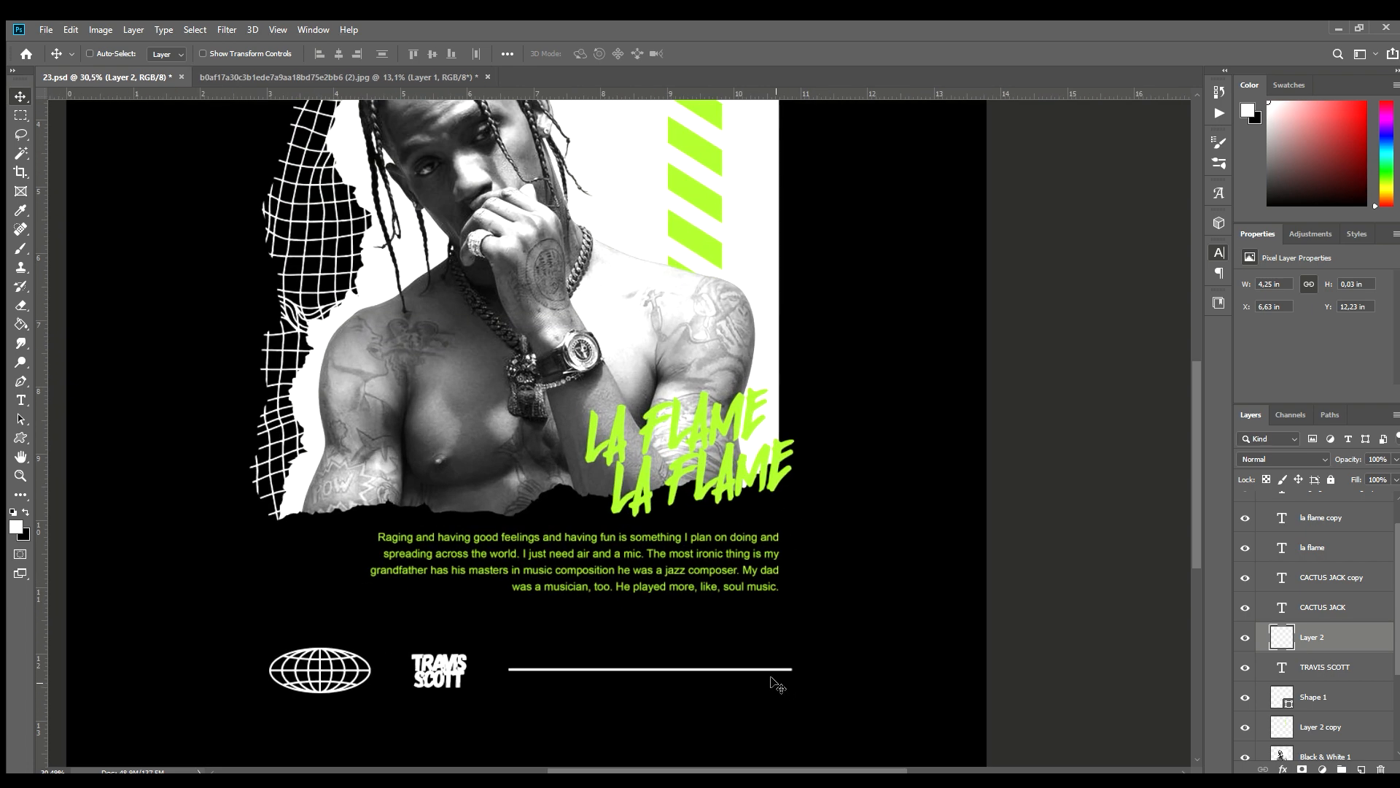
# Move the globe, TRAVIS SCOTT text and white line down together, away from the quote.
pyautogui.scroll(3, 763, 677)
pyautogui.keyDown('shift'); pyautogui.click(1302, 697); pyautogui.keyUp('shift')
pyautogui.moveTo(619, 641); pyautogui.dragTo(666, 660)
pyautogui.scroll(3, 814, 684)
# Nudge the white line down to Y 12.47 in and trim its right end to 4.05 in wide, flush with the quote.
pyautogui.click(1322, 640)
pyautogui.press('Down')
pyautogui.press('Down')
pyautogui.press('Down')
pyautogui.press('Down')
pyautogui.press('Down')
pyautogui.press('Down')
# Add a white rectangle about 1.27 by 0.25 in on a new layer, under the right end of the line.
pyautogui.press('m')
pyautogui.moveTo(248, 651); pyautogui.dragTo(291, 705)
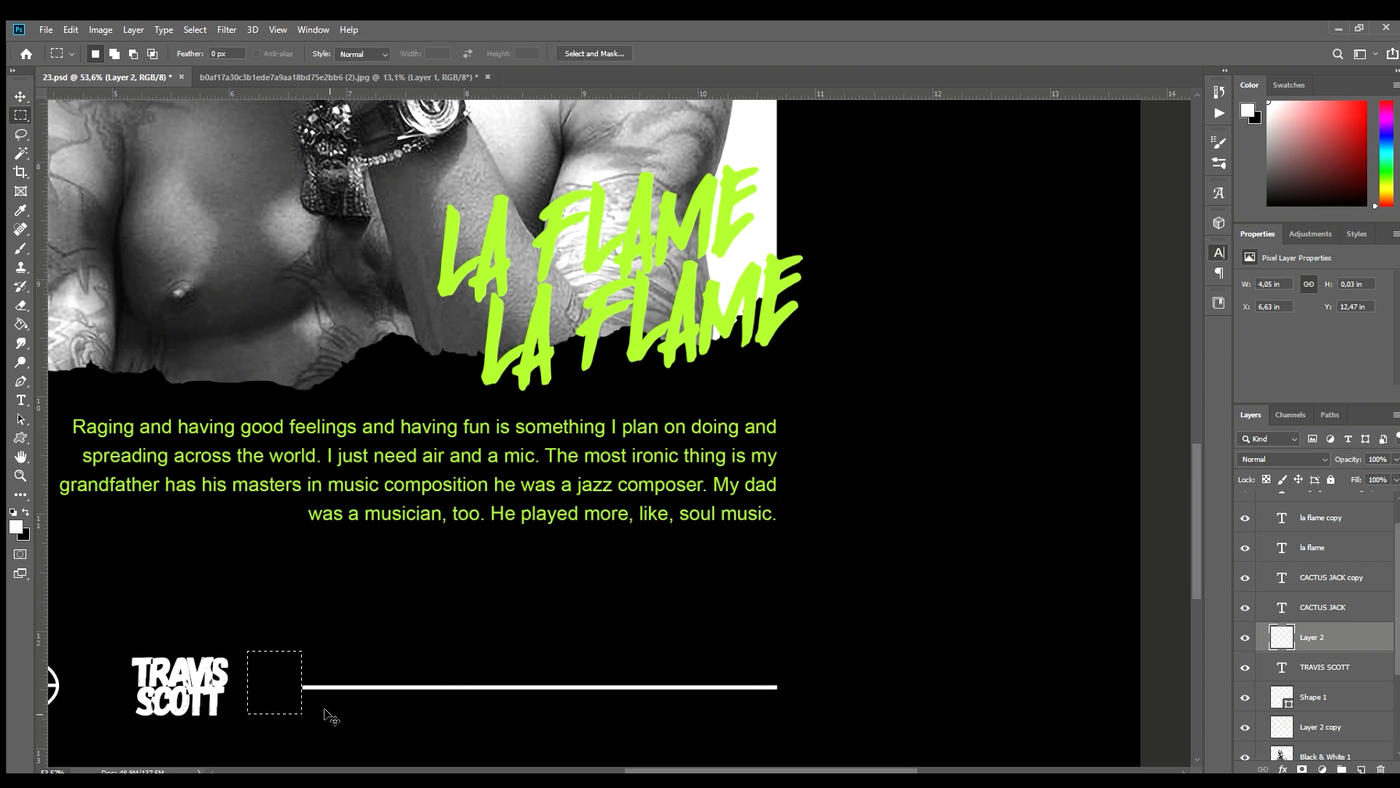
pyautogui.scroll(-5, 566, 703)
pyautogui.scroll(8, 762, 686)
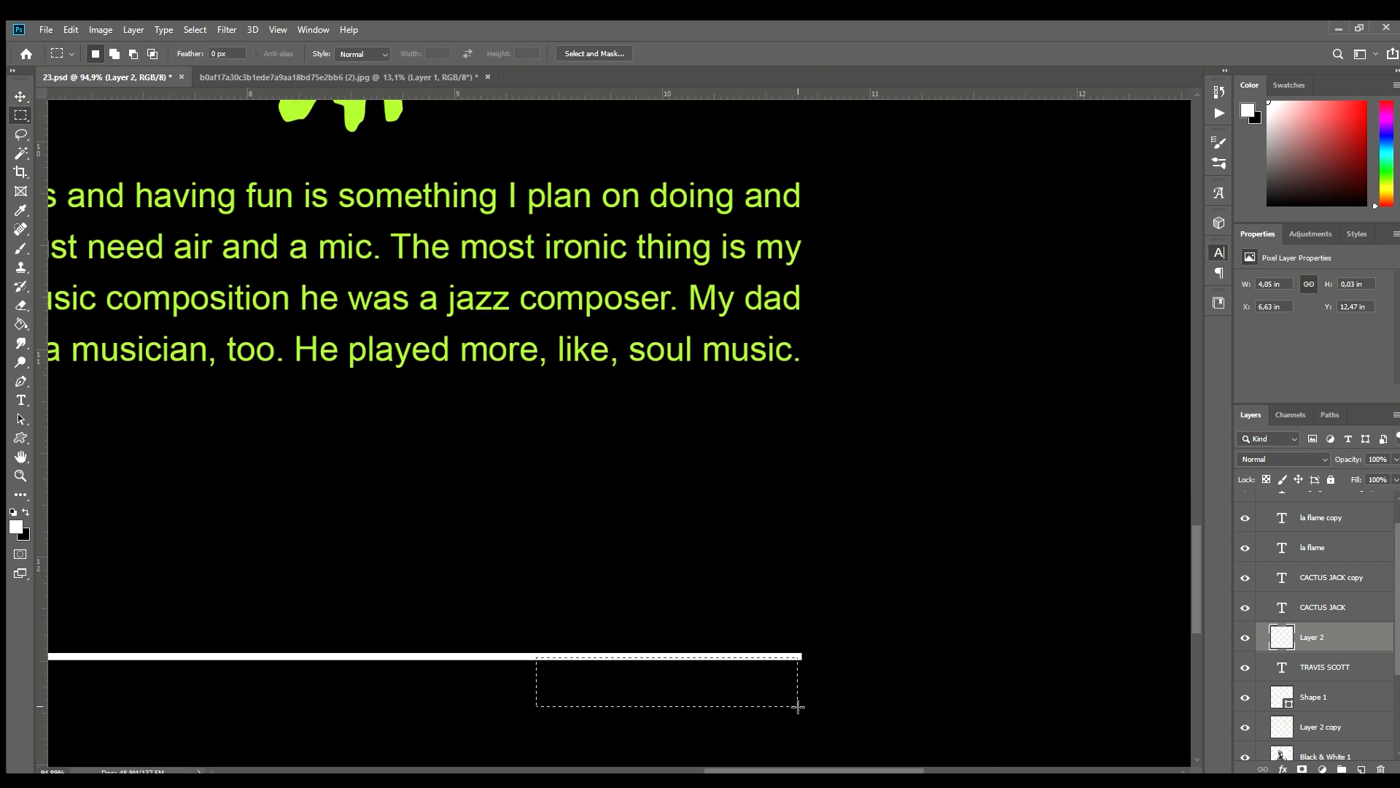
pyautogui.click(1361, 768)
pyautogui.press('g')
pyautogui.click(635, 694)
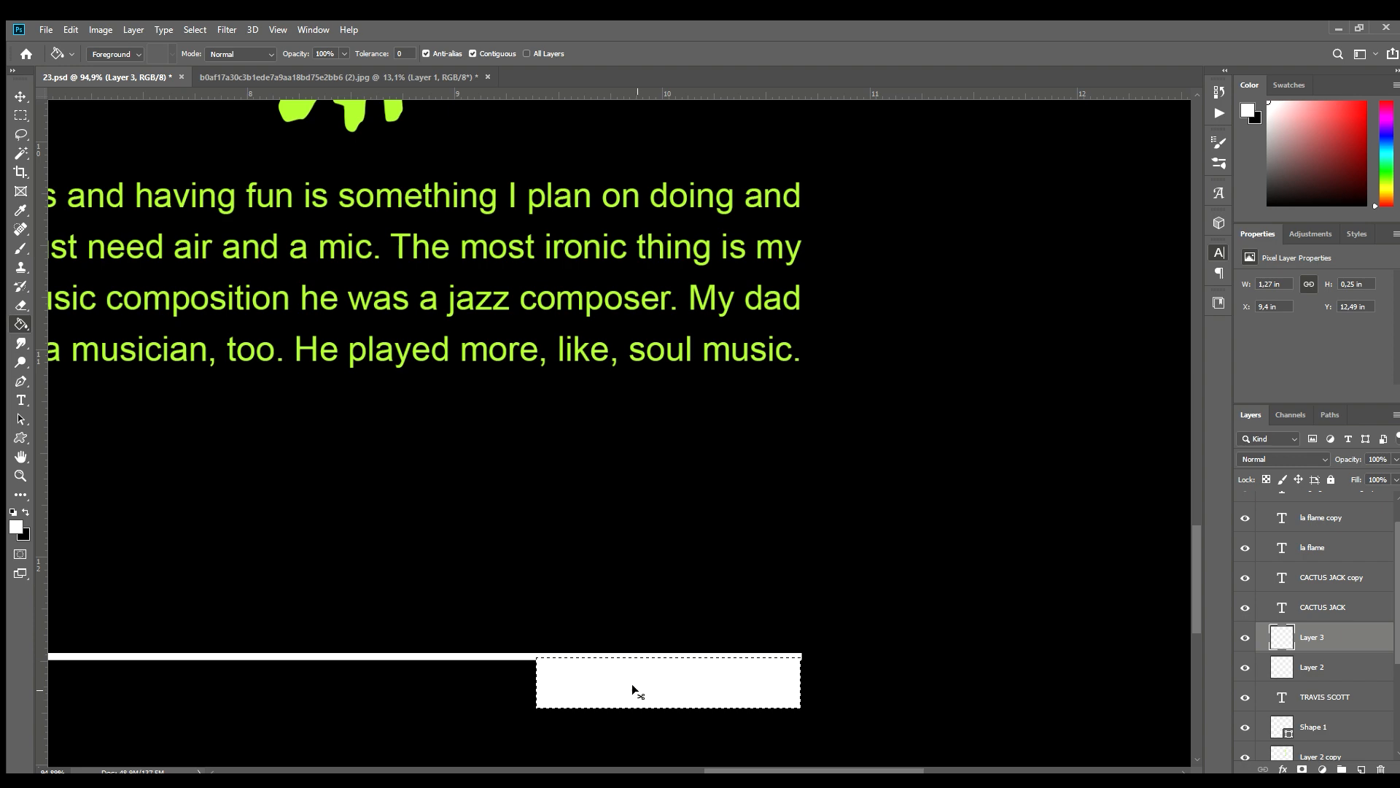
pyautogui.hotkey('ctrl', 'd')
pyautogui.press('v')
# Trim the lower edge of the white rectangle so it is 0.2 in high.
pyautogui.scroll(7, 752, 714)
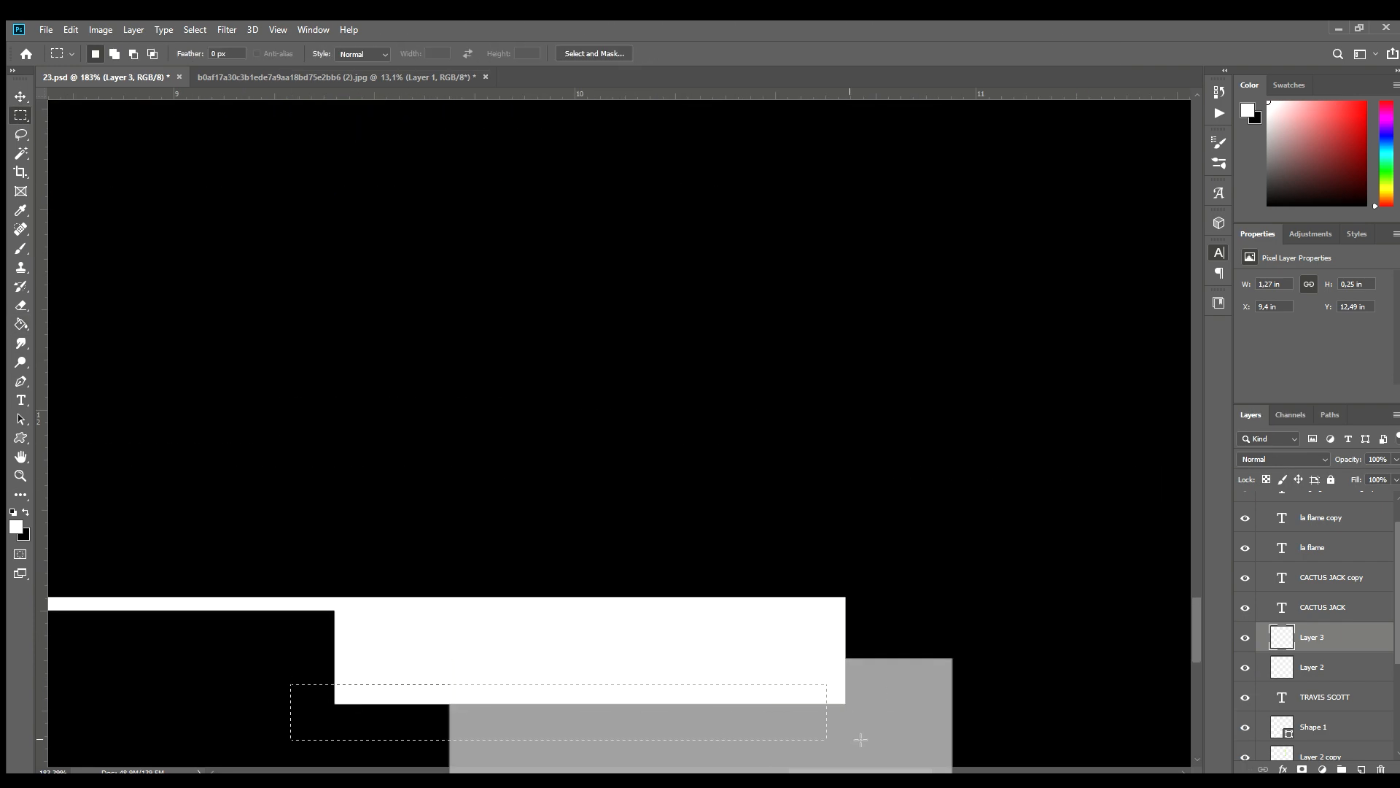
pyautogui.press('Delete')
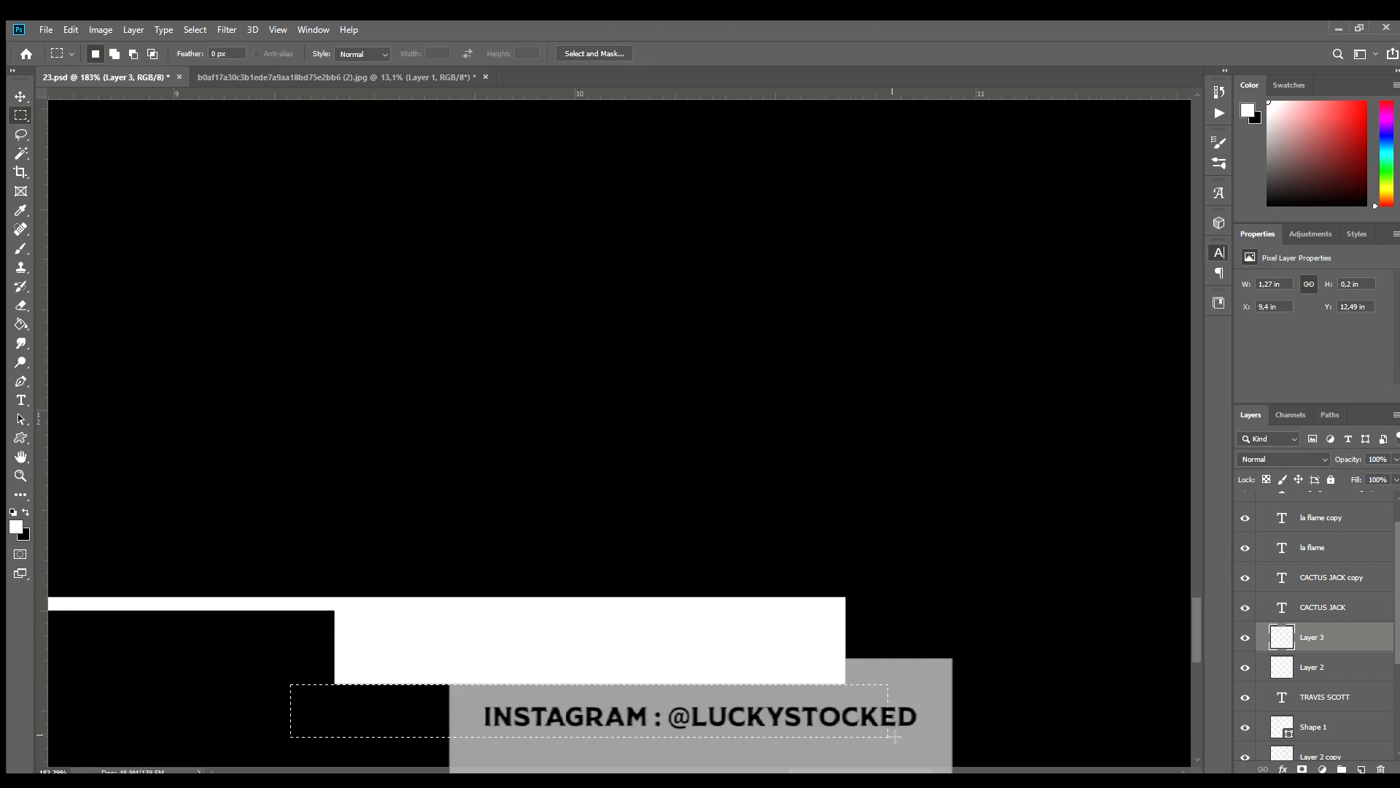
pyautogui.hotkey('ctrl', 'd')
# Cut the left end of the white rectangle diagonally with a Pen-tool selection, leaving it 1.2 in wide.
pyautogui.press('p')
pyautogui.hotkey('ctrl', 'Return')
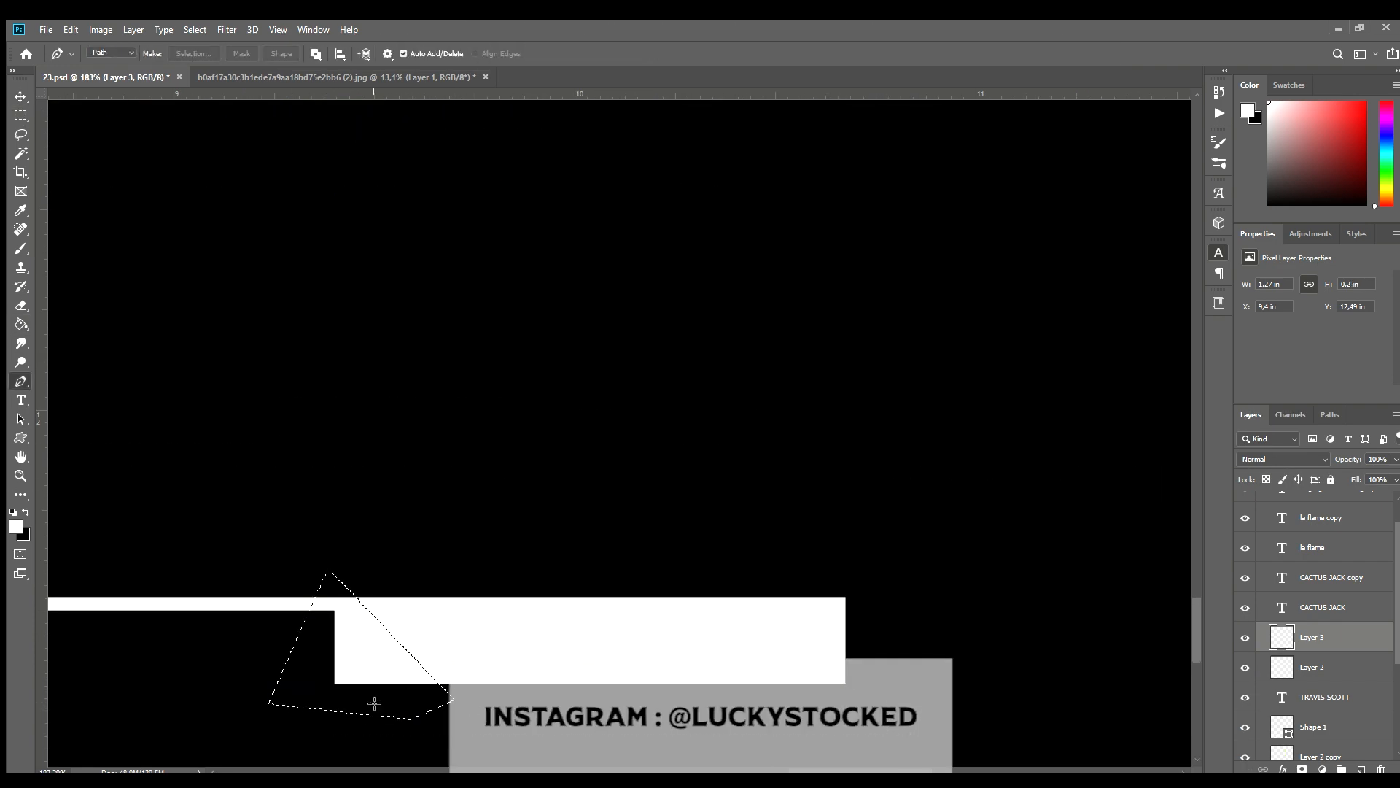
pyautogui.press('Delete')
pyautogui.hotkey('ctrl', 'd')
pyautogui.scroll(-6, 411, 721)
pyautogui.scroll(3, 798, 715)
pyautogui.scroll(5, 802, 729)
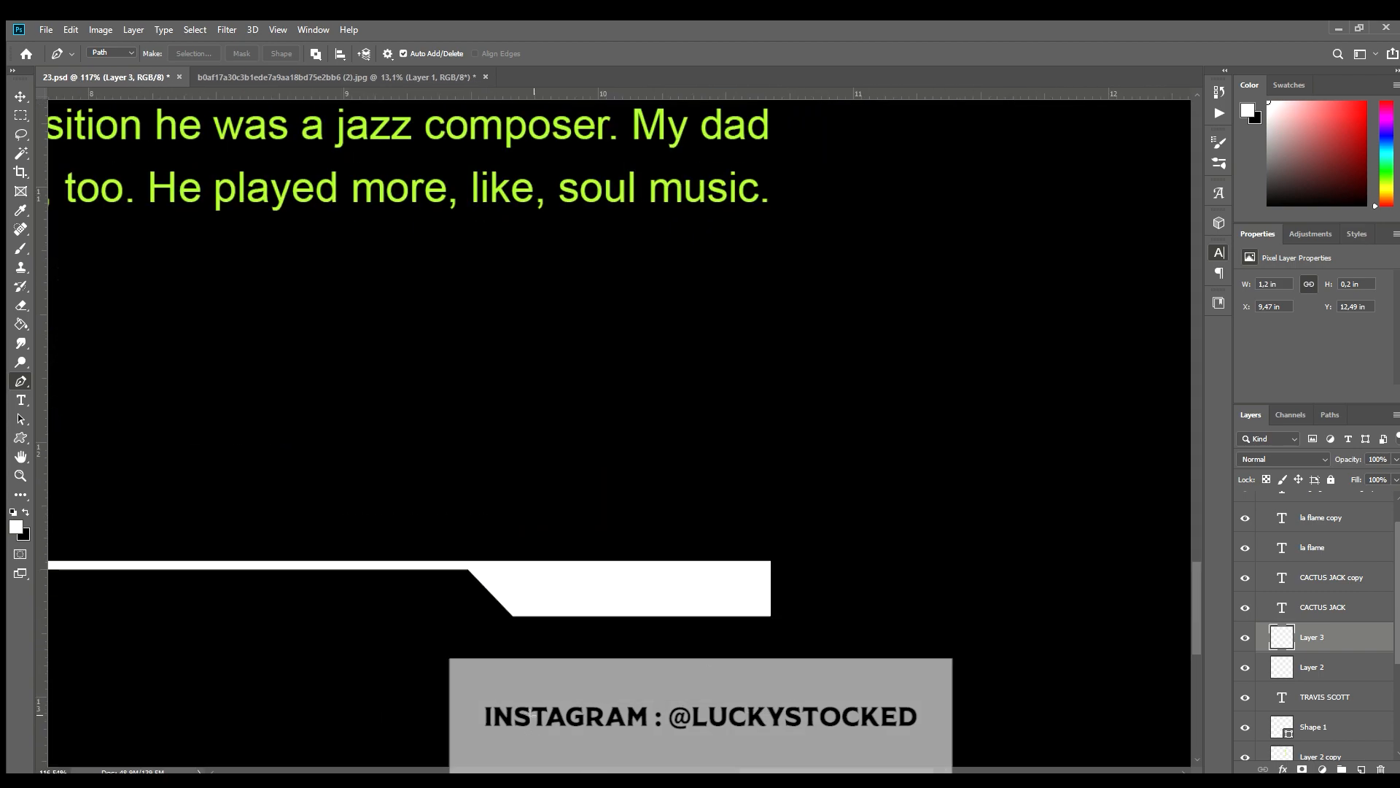
# Trim the lower edge of the slanted white bar so it is 0.16 in high.
pyautogui.press('m')
pyautogui.press('Delete')
pyautogui.hotkey('ctrl', 'd')
pyautogui.press('v')
pyautogui.scroll(-5, 811, 700)
pyautogui.scroll(10, 774, 665)
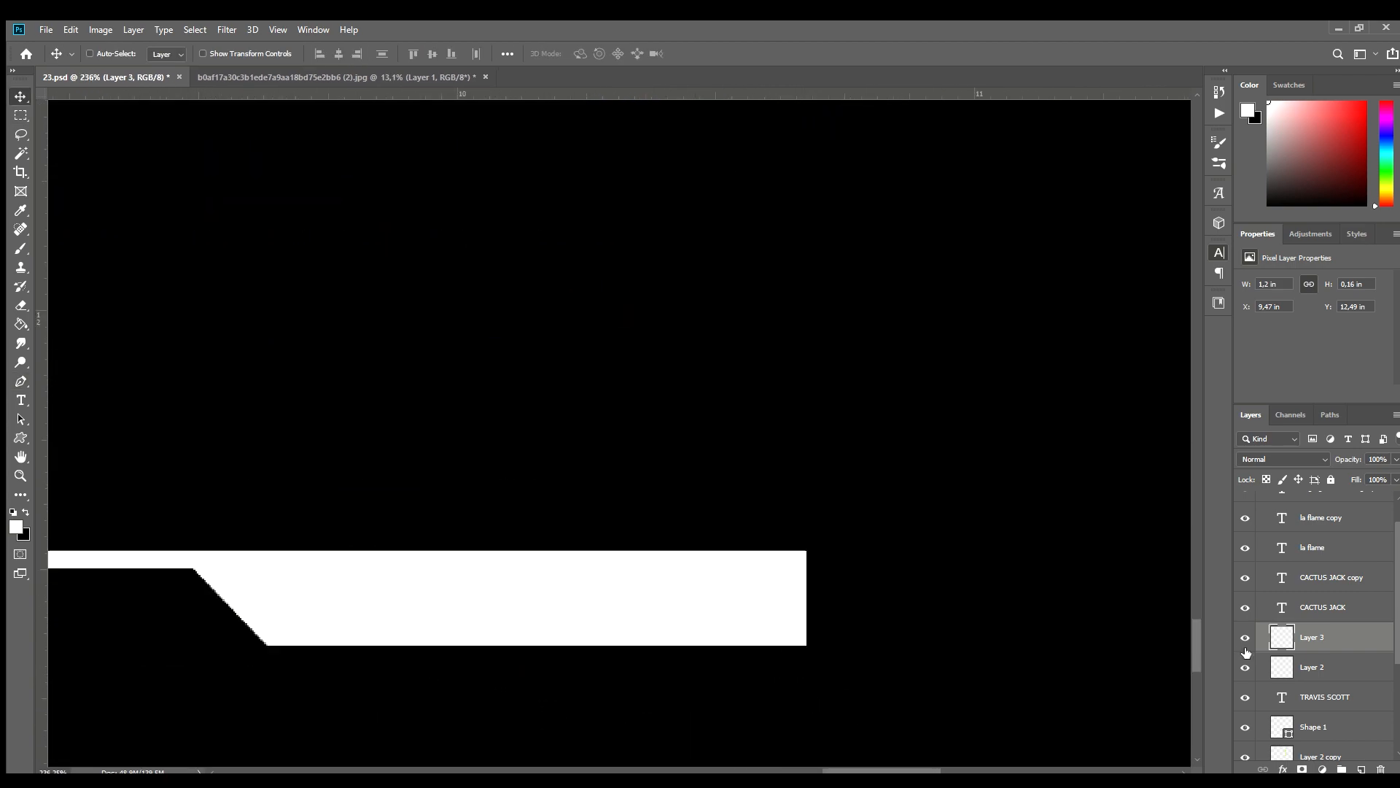
# Merge the white bar with the line layer and cut its right end diagonally with a Pen-tool selection.
pyautogui.hotkey('ctrl', 'e')
pyautogui.press('p')
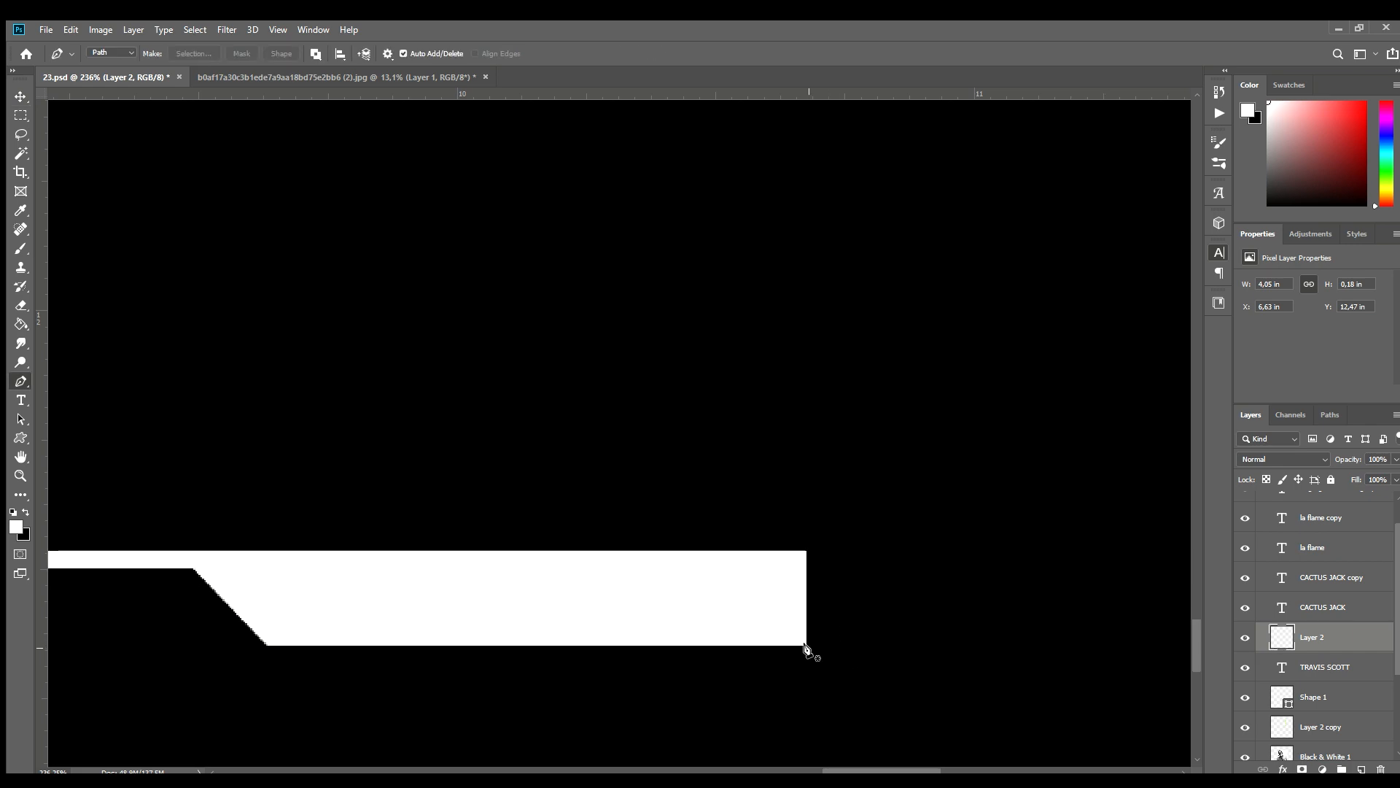
pyautogui.click(891, 506)
pyautogui.click(895, 605)
pyautogui.hotkey('ctrl', 'Return')
pyautogui.press('Delete')
pyautogui.hotkey('ctrl', 'd')
pyautogui.scroll(-10, 758, 651)
pyautogui.scroll(4, 669, 629)
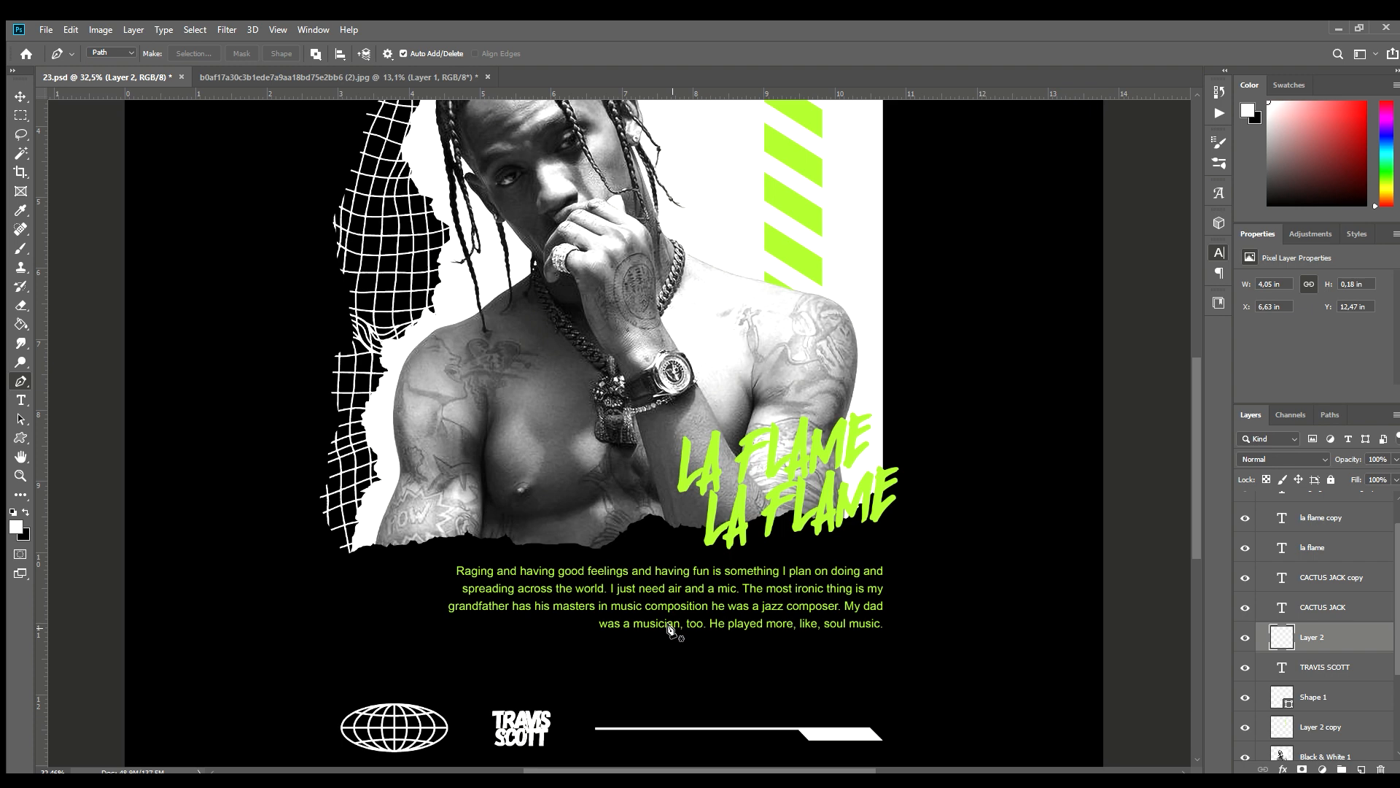
# Duplicate the green quote paragraph and place the copy directly below the original.
pyautogui.scroll(2, 1334, 641)
pyautogui.click(1334, 524)
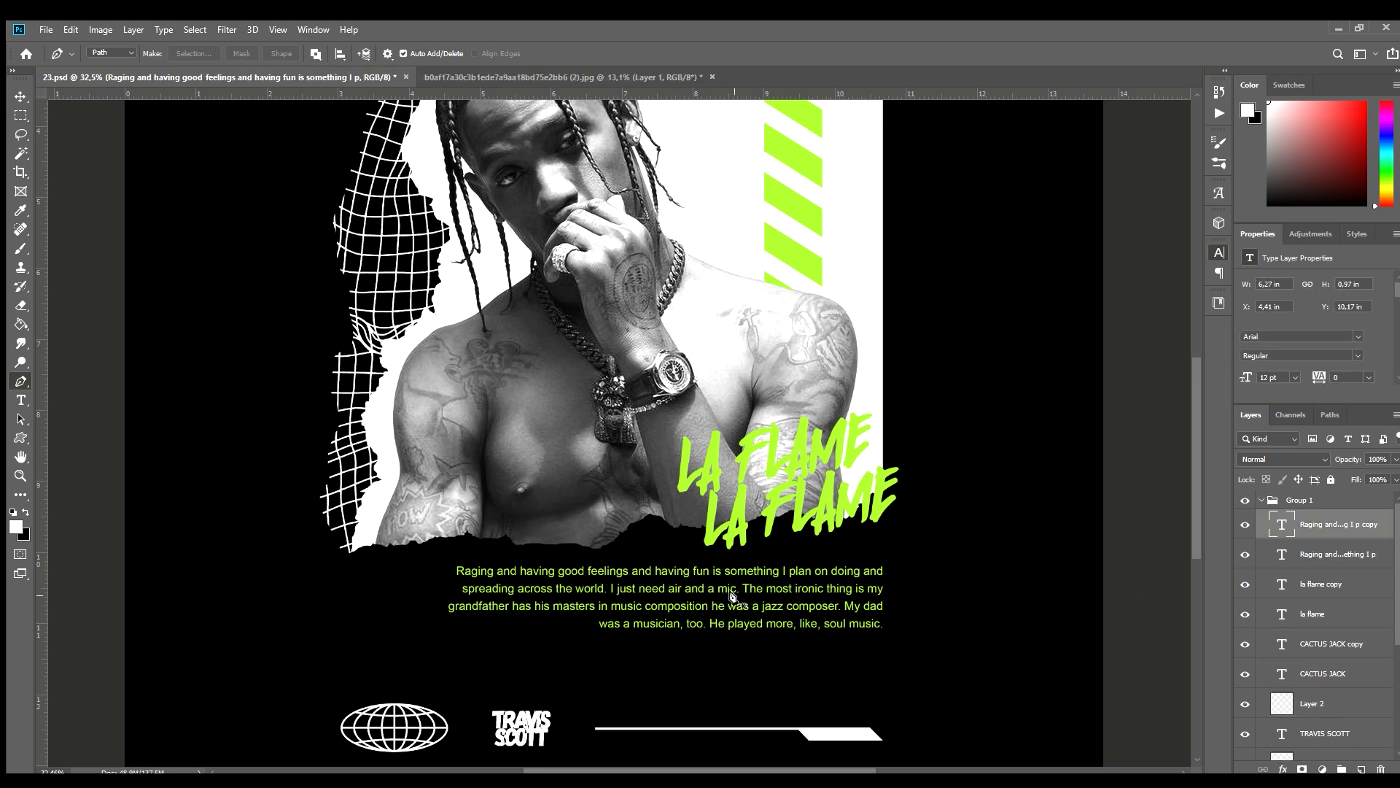
pyautogui.hotkey('ctrl', 'j')
pyautogui.press('v')
pyautogui.moveTo(738, 561); pyautogui.dragTo(739, 642)
# Shorten the copied quote's text box to three lines and narrow it from the left.
pyautogui.scroll(2, 739, 645)
pyautogui.doubleClick(779, 691)
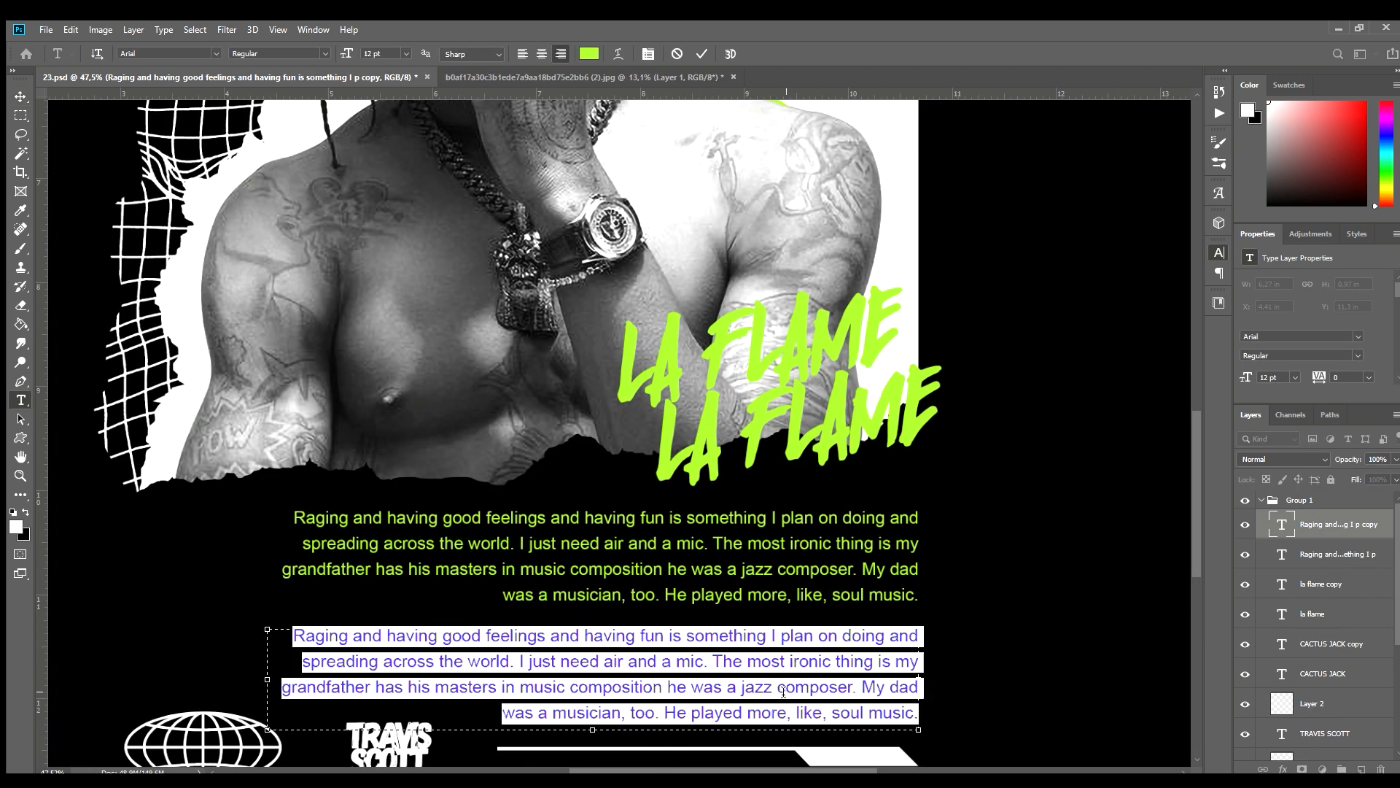
pyautogui.moveTo(589, 732); pyautogui.dragTo(588, 699)
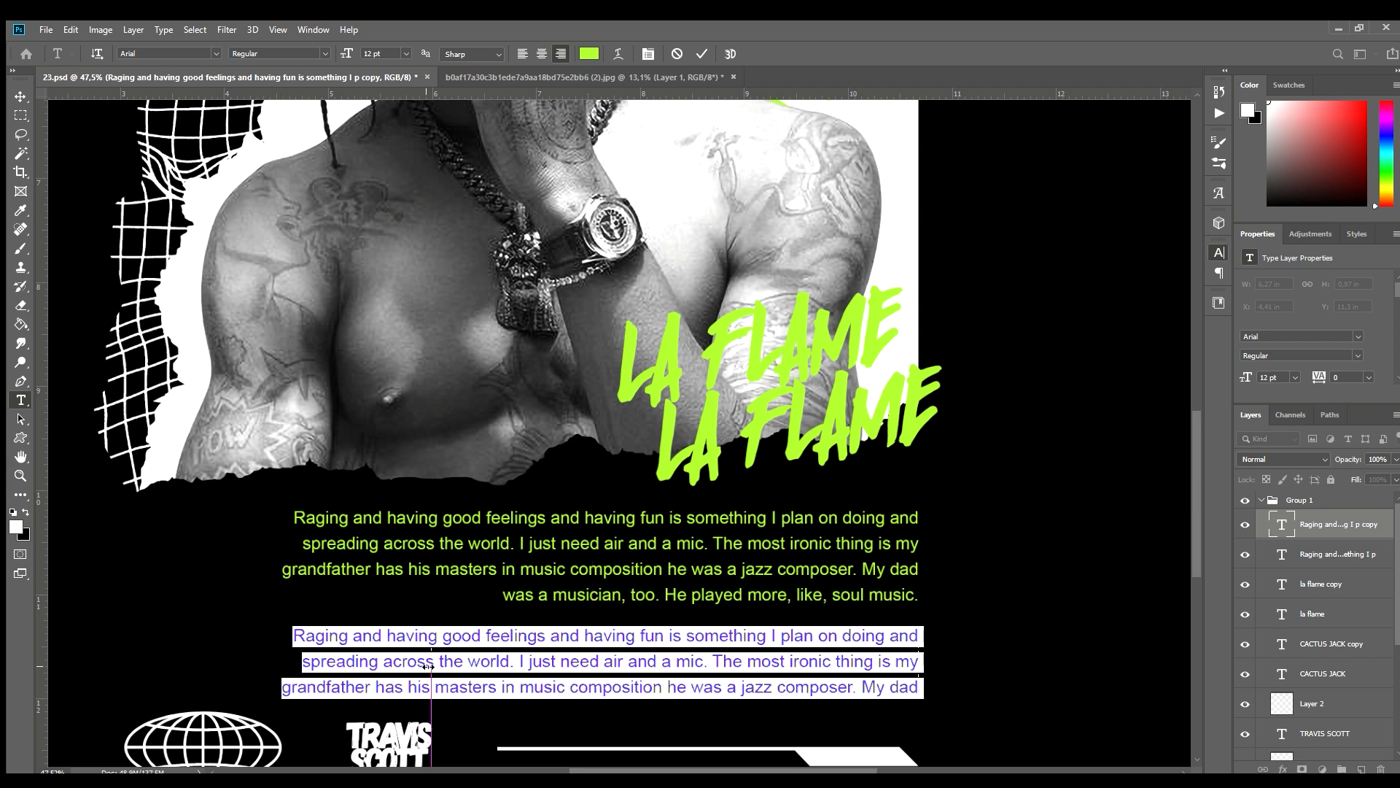
pyautogui.moveTo(423, 666); pyautogui.dragTo(432, 665)
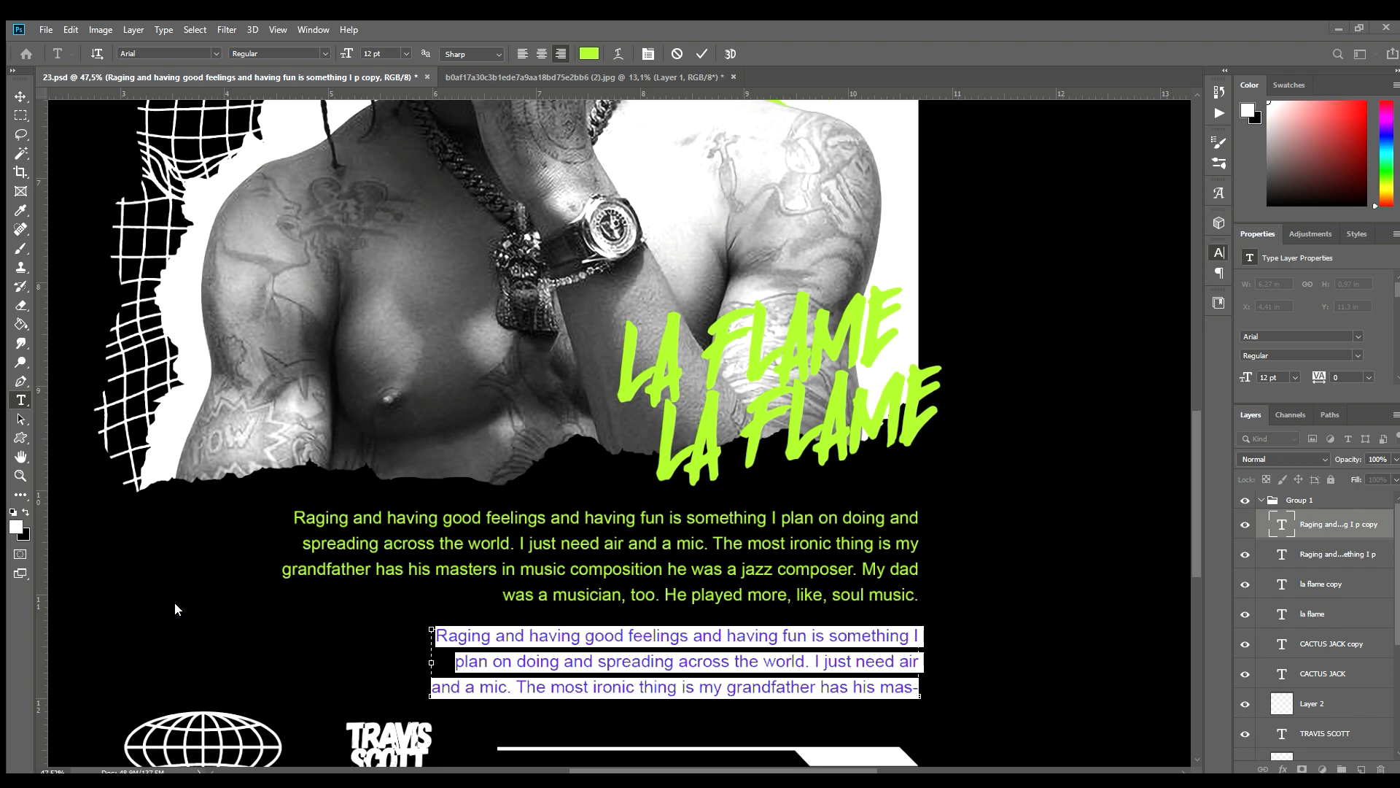
# Replace the copied paragraph by pasting the quote that begins "I want first and foremost to help other artists, launch new names".
pyautogui.hotkey('ctrl', 'v')
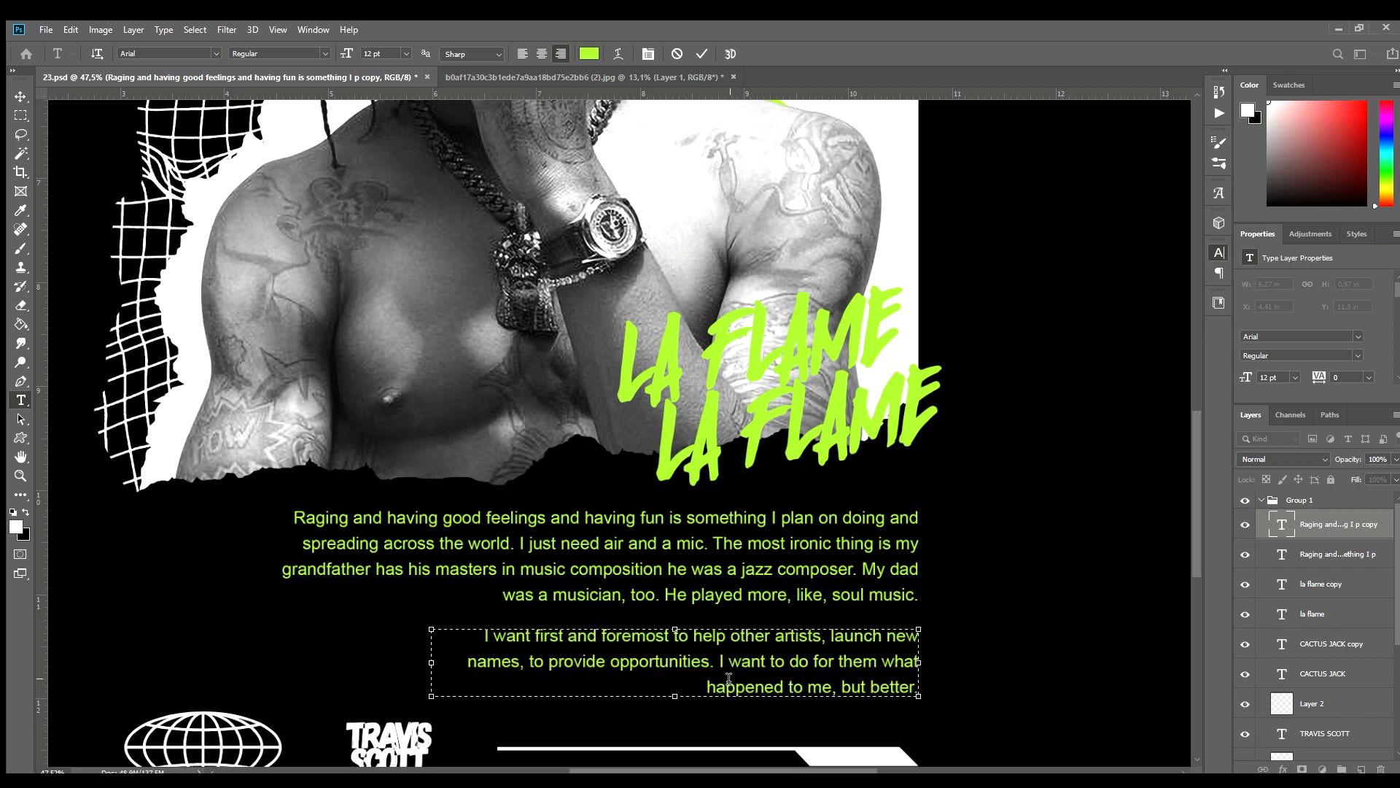
pyautogui.scroll(-5, 664, 620)
pyautogui.scroll(2, 642, 618)
pyautogui.press('v')
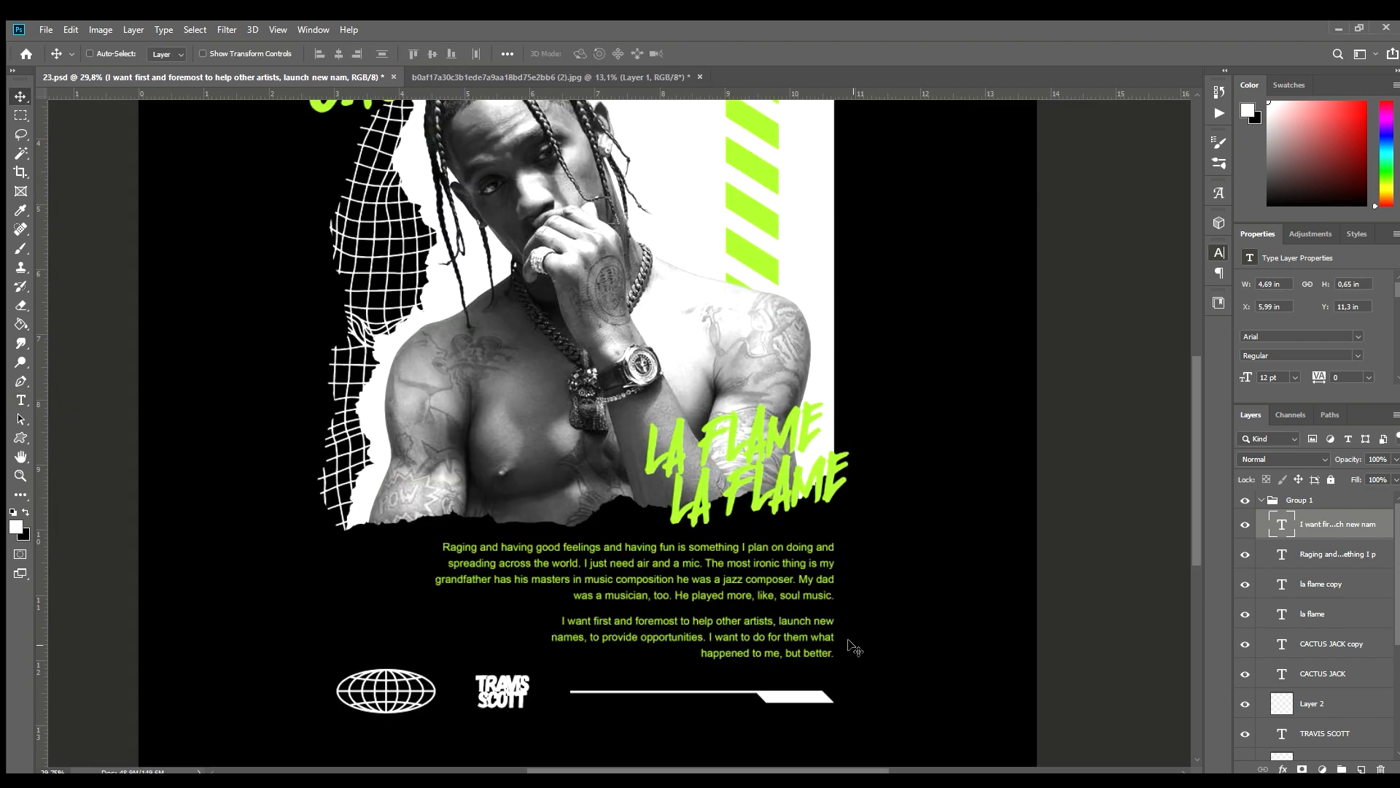
# Move the globe, TRAVIS SCOTT text and white line slightly down together and save the file.
pyautogui.scroll(-2, 1326, 698)
pyautogui.click(1312, 648)
pyautogui.keyDown('shift'); pyautogui.click(1314, 708); pyautogui.keyUp('shift')
pyautogui.moveTo(717, 620); pyautogui.dragTo(717, 625)
pyautogui.scroll(-4, 751, 632)
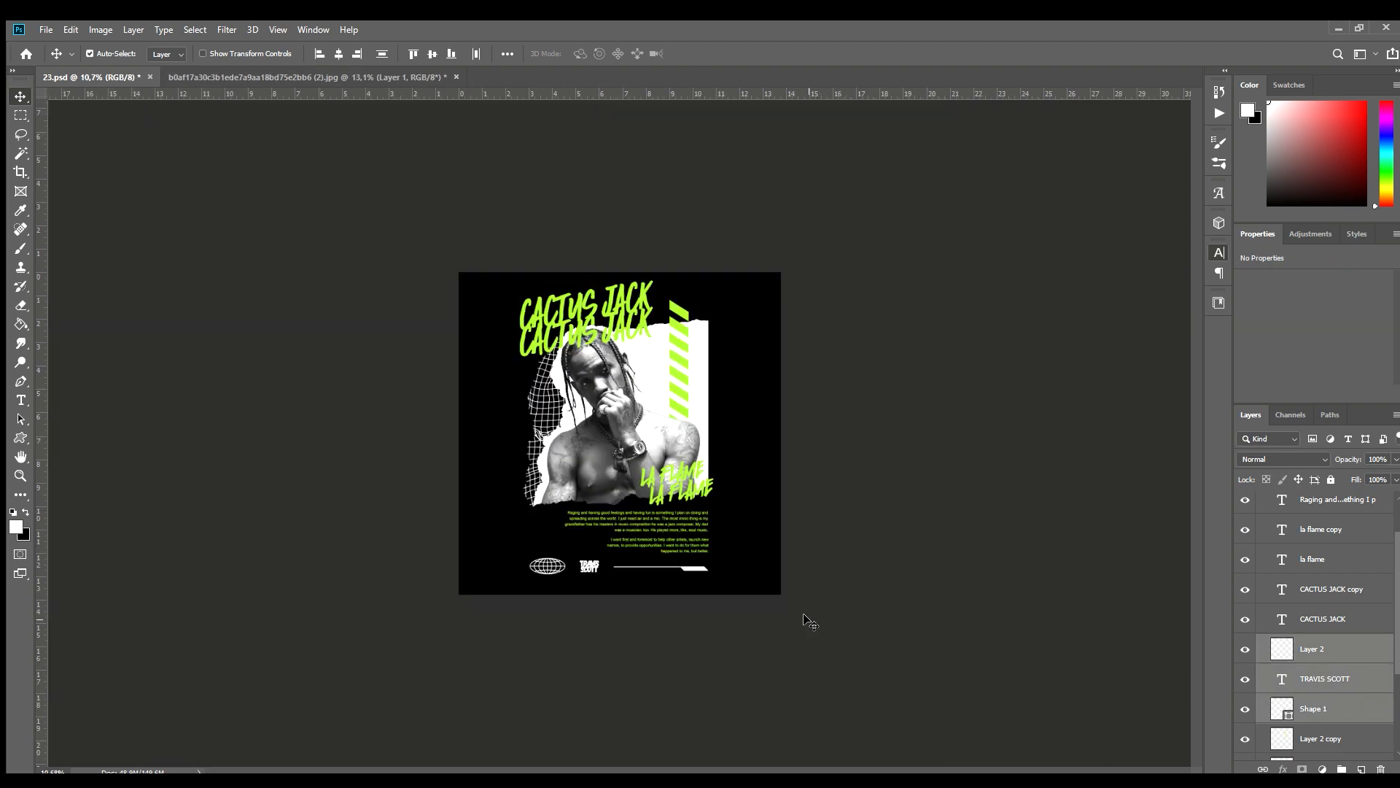
pyautogui.scroll(3, 616, 437)
pyautogui.scroll(-1, 539, 570)
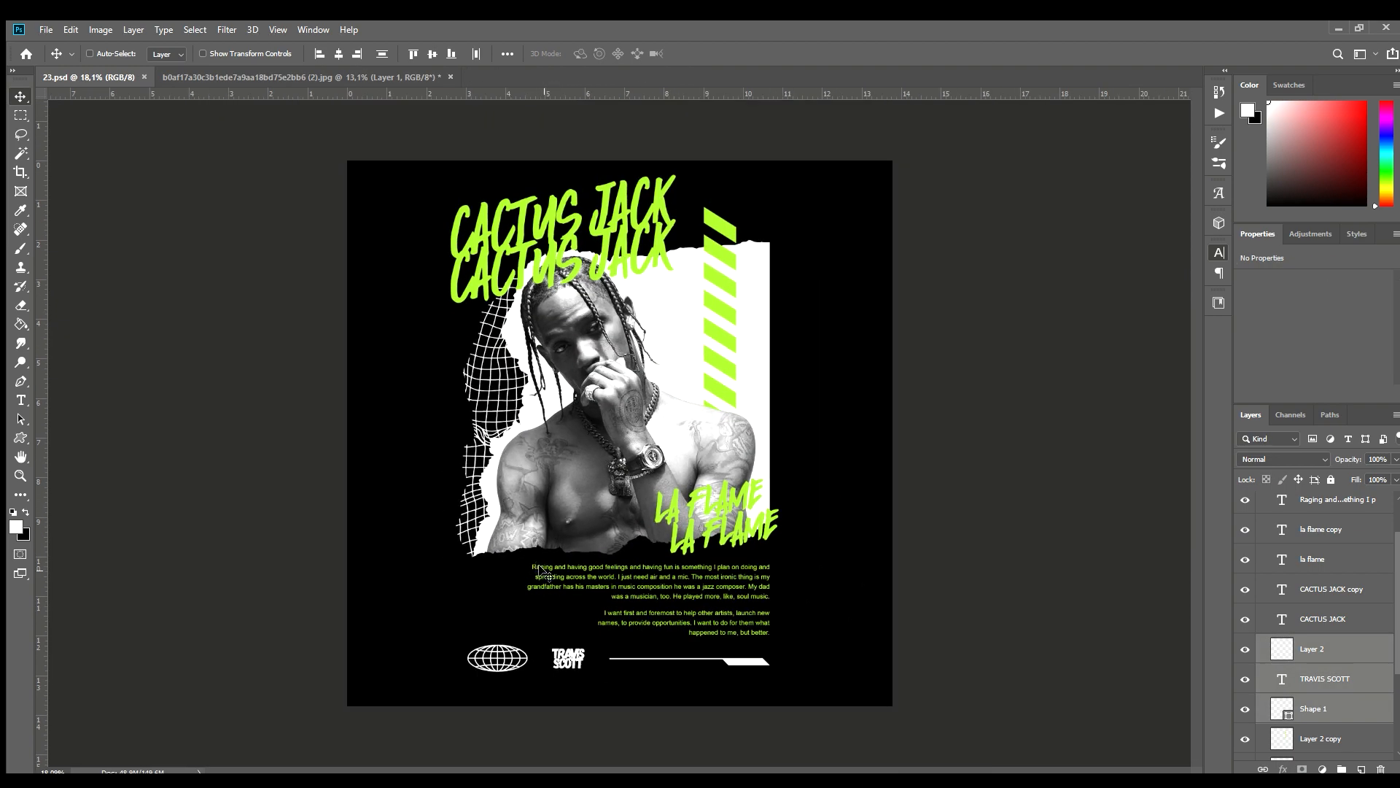
pyautogui.scroll(1, 540, 576)
pyautogui.scroll(-1, 485, 661)
pyautogui.scroll(1, 485, 665)
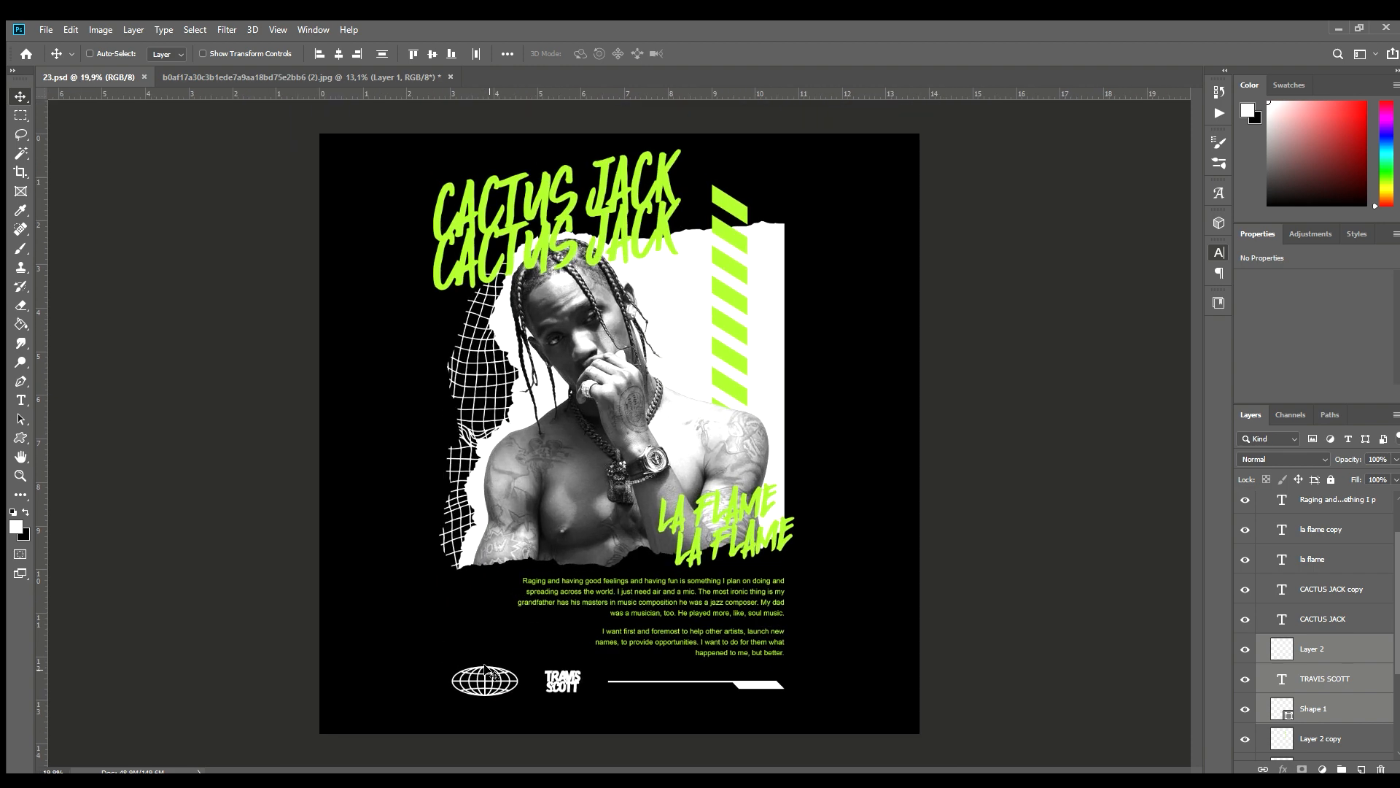
# Nudge both quote paragraphs down to Y 10.25 in and save the file.
pyautogui.scroll(2, 1334, 612)
pyautogui.click(1330, 556)
pyautogui.keyDown('shift'); pyautogui.click(1328, 526); pyautogui.keyUp('shift')
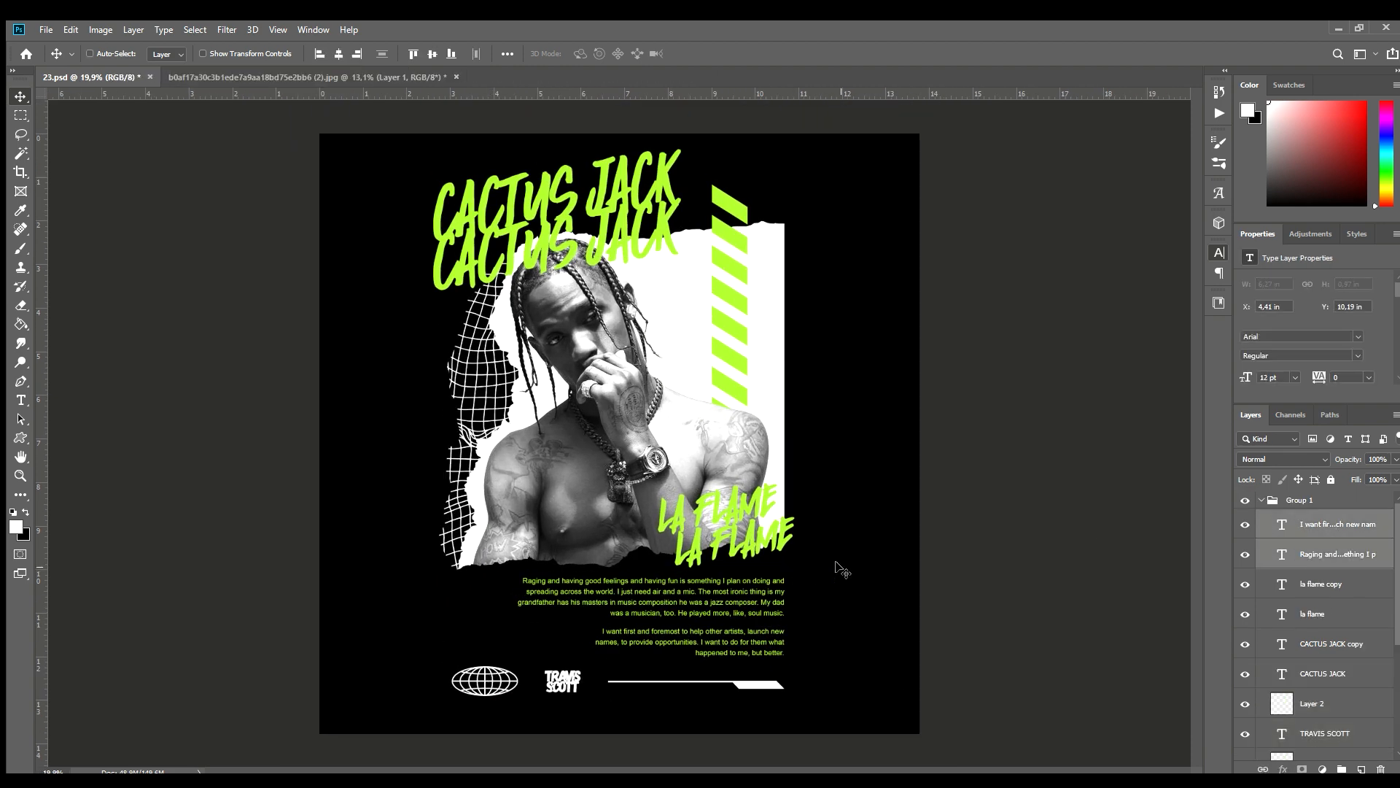
pyautogui.hotkey('shift', 'Down')
pyautogui.hotkey('shift', 'Down')
pyautogui.press('Down')
pyautogui.press('Down')
pyautogui.hotkey('ctrl', 's')
pyautogui.scroll(1, 722, 592)
pyautogui.scroll(-1, 711, 602)
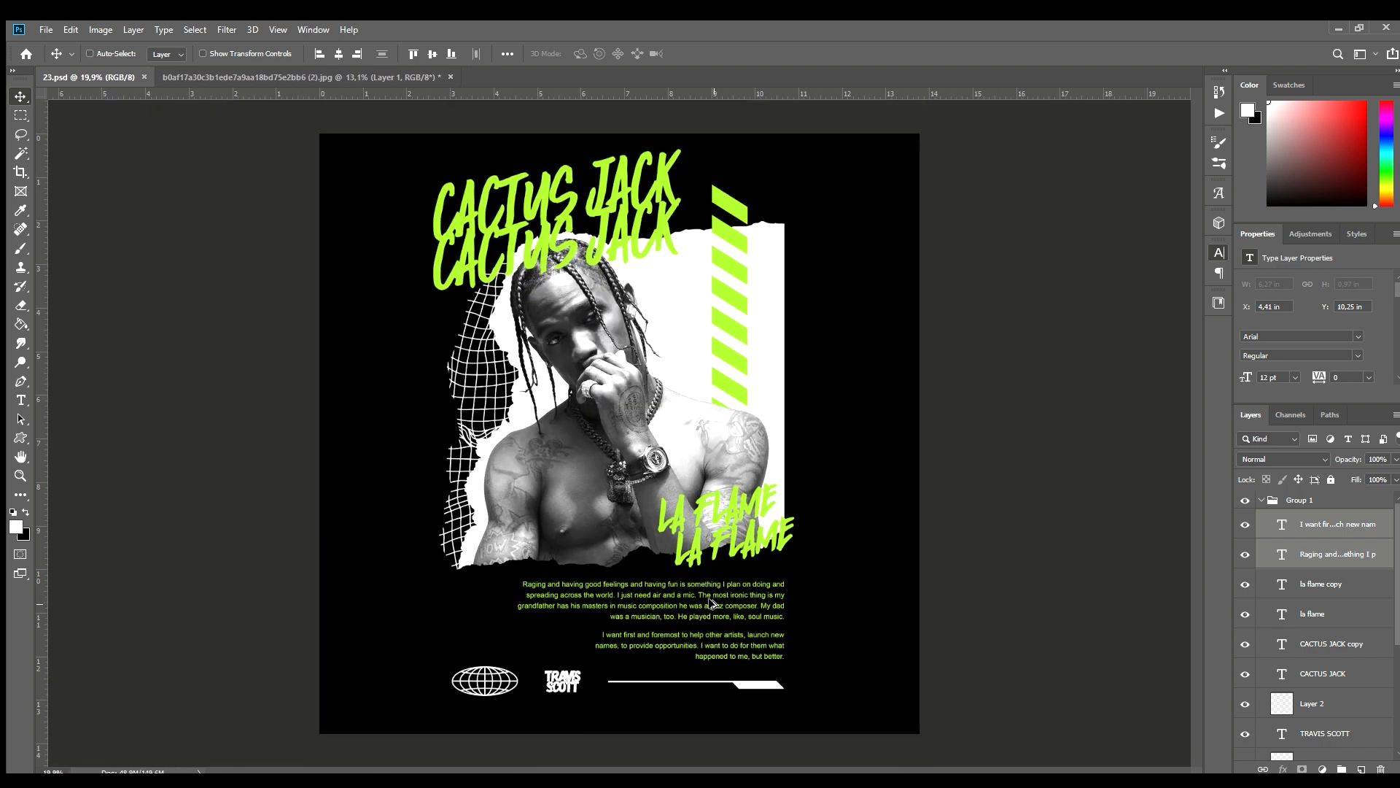
# Duplicate Group 1, merge the copy into a single layer and hide the original group.
pyautogui.click(1260, 501)
pyautogui.hotkey('ctrl', 'j')
pyautogui.hotkey('ctrl', 'e')
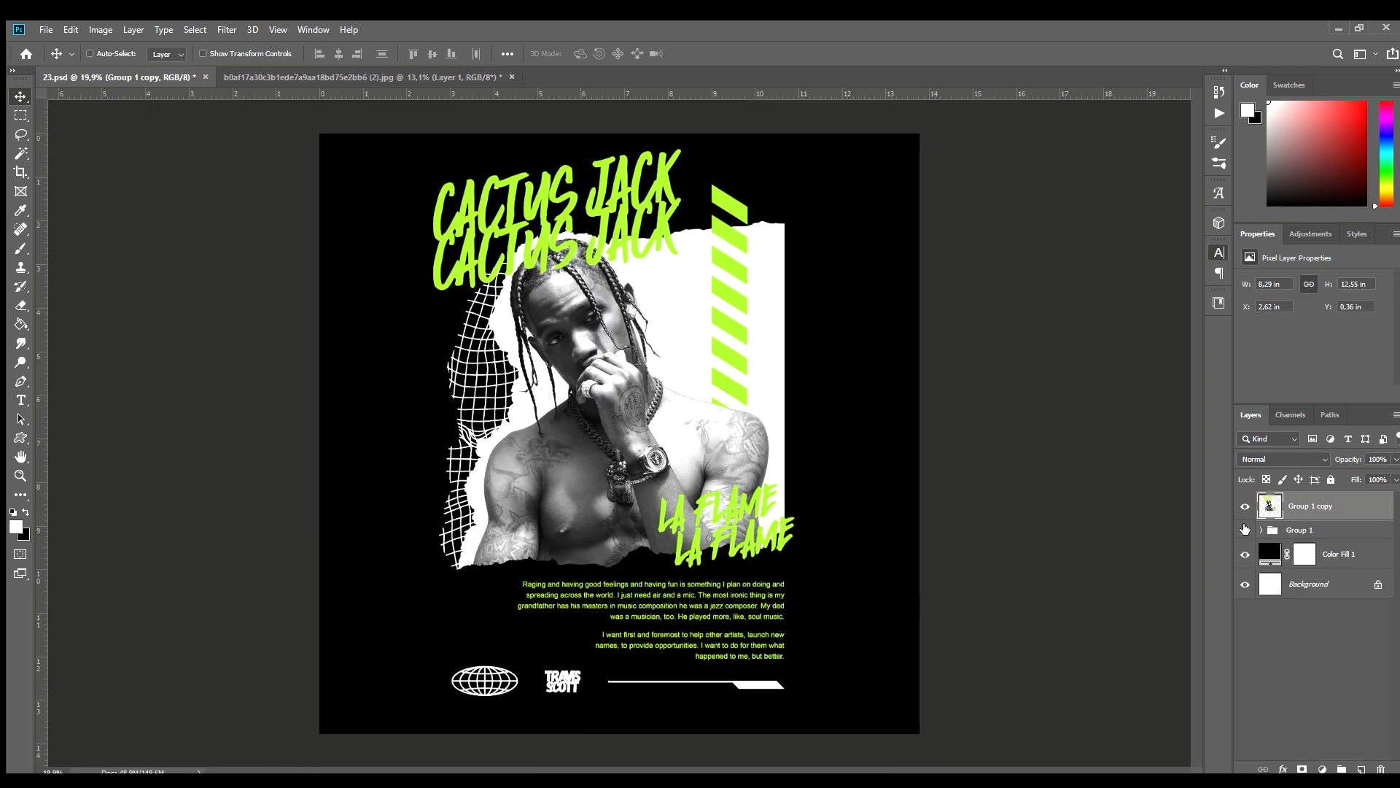
pyautogui.click(1245, 530)
# Scale the merged artwork down to 7.25 by 10.97 in, position it at X 3.27 in, Y 1.4 in, and save the file.
pyautogui.hotkey('ctrl', 't')
pyautogui.moveTo(616, 146); pyautogui.dragTo(616, 217)
pyautogui.moveTo(651, 343); pyautogui.dragTo(657, 320)
pyautogui.press('Return')
pyautogui.hotkey('ctrl', 's')
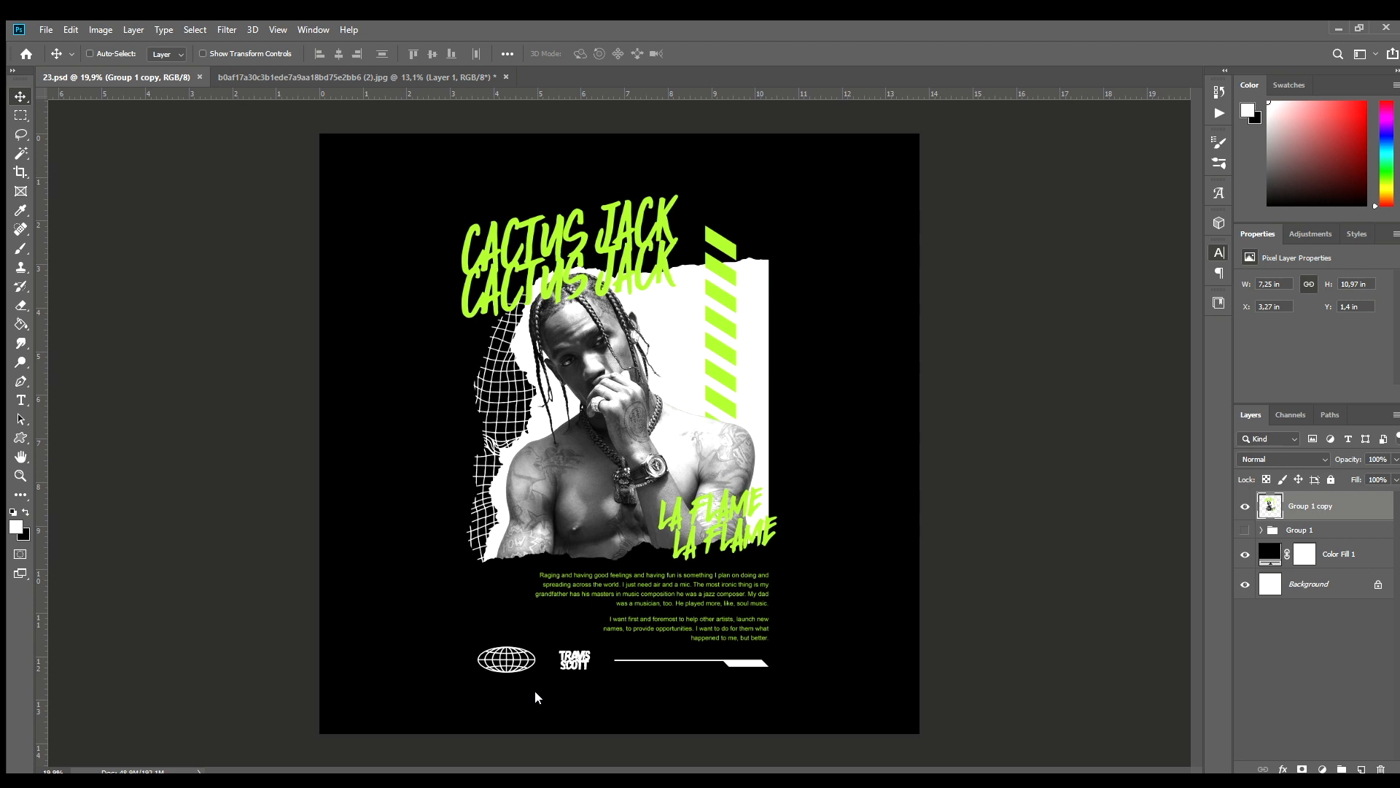
pyautogui.click(606, 729)
pyautogui.click(780, 204)
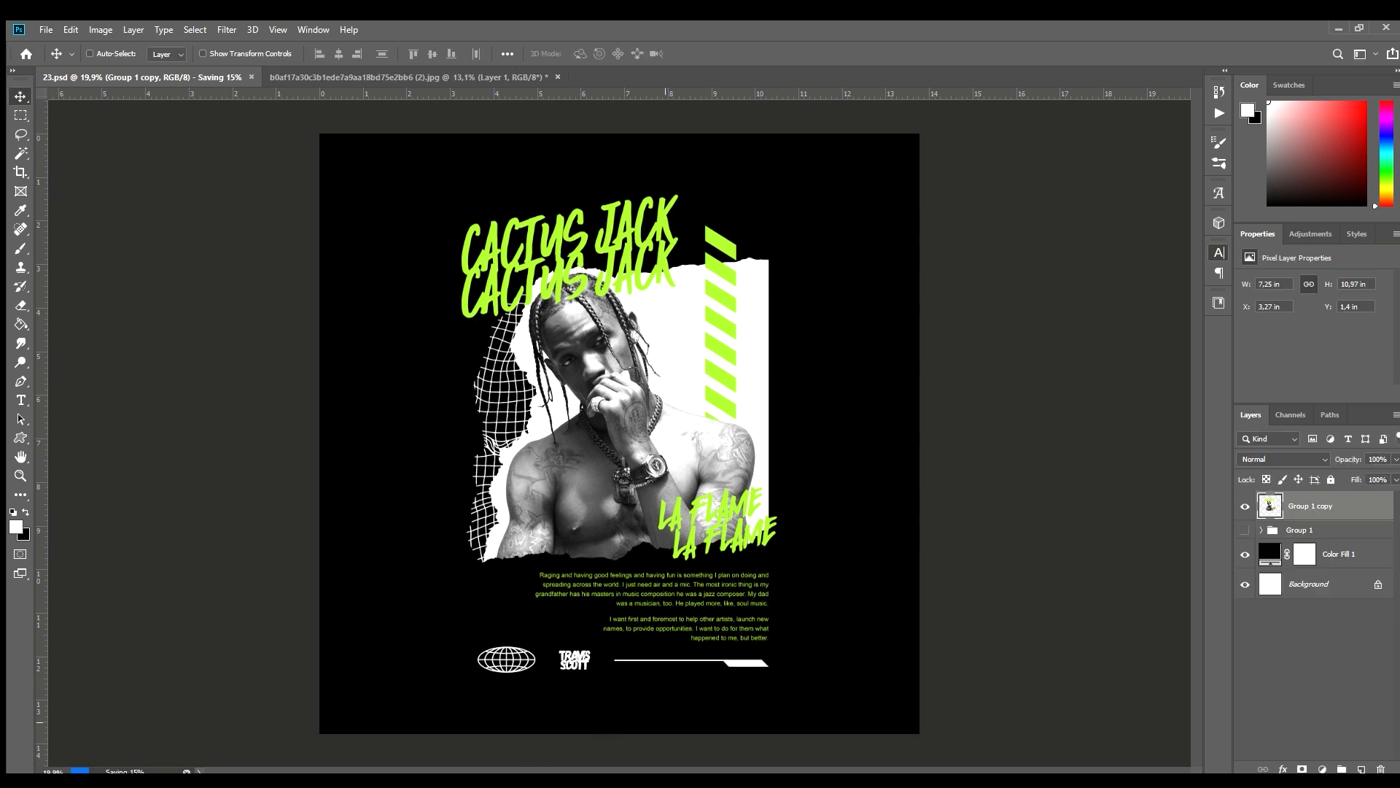